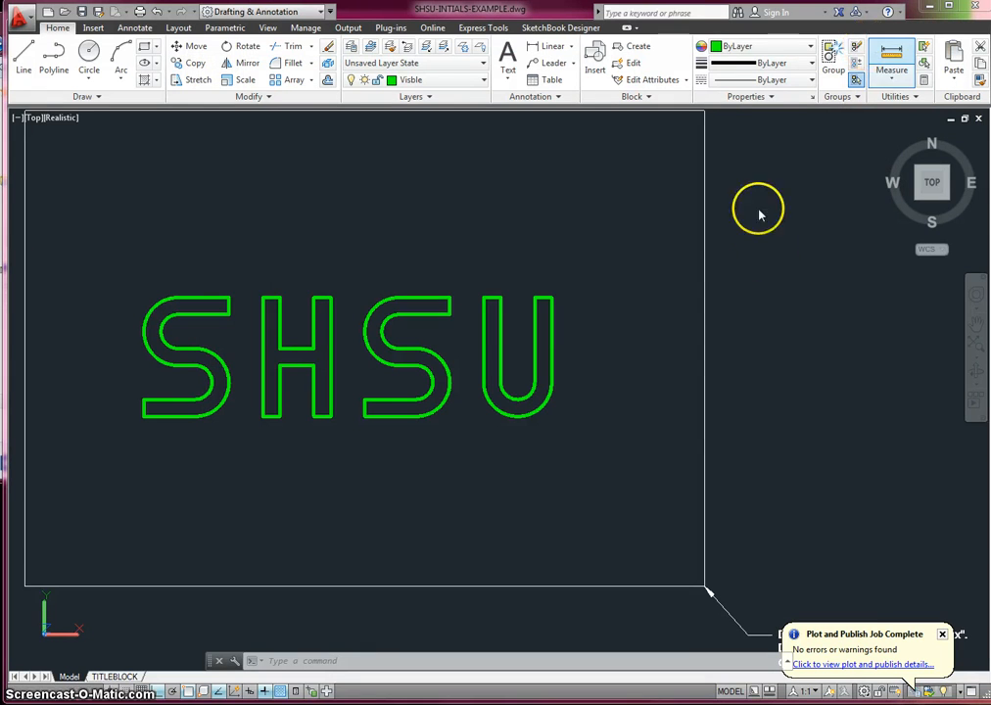
Delete the rectangular border around the SHSU letters and the leader note at its lower-right corner
left_click(703, 329)
key("Delete")
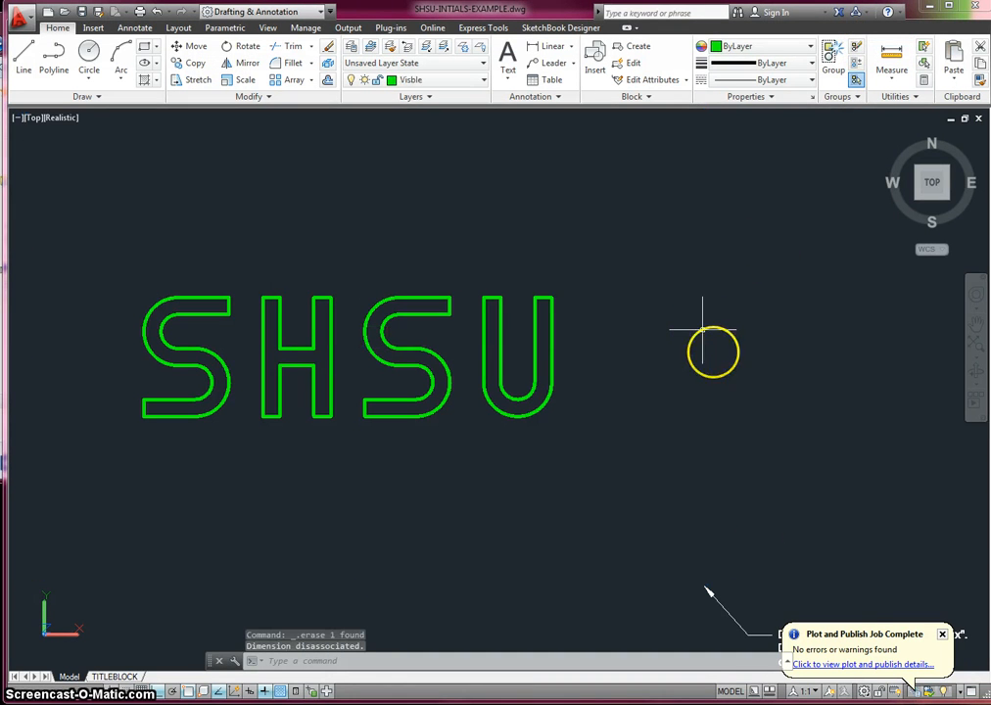
left_click(730, 610)
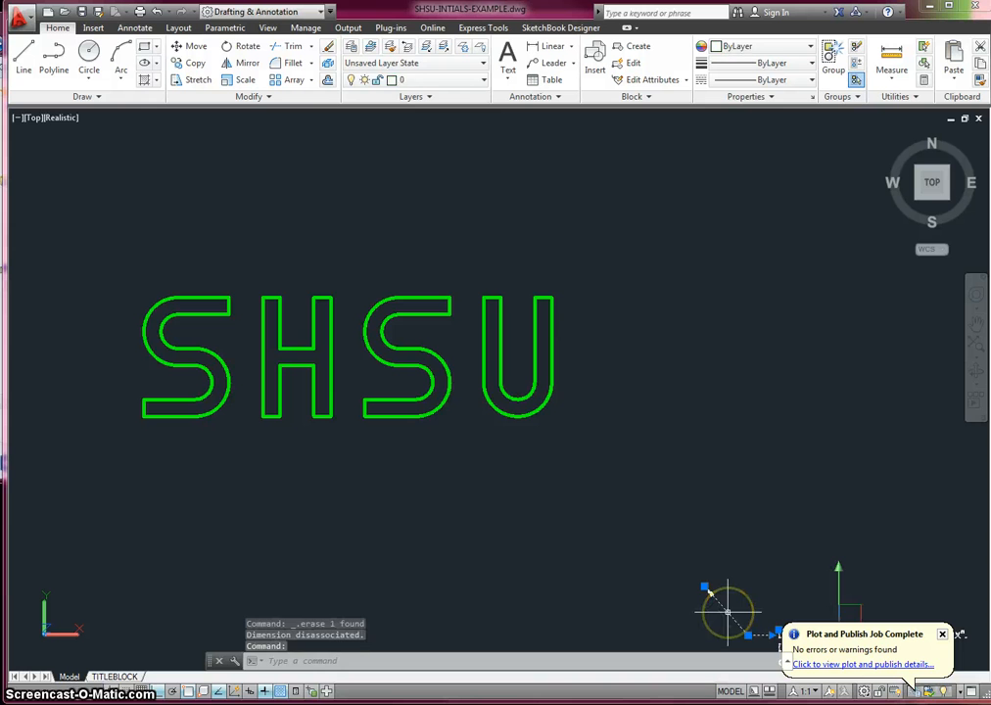
key("Delete")
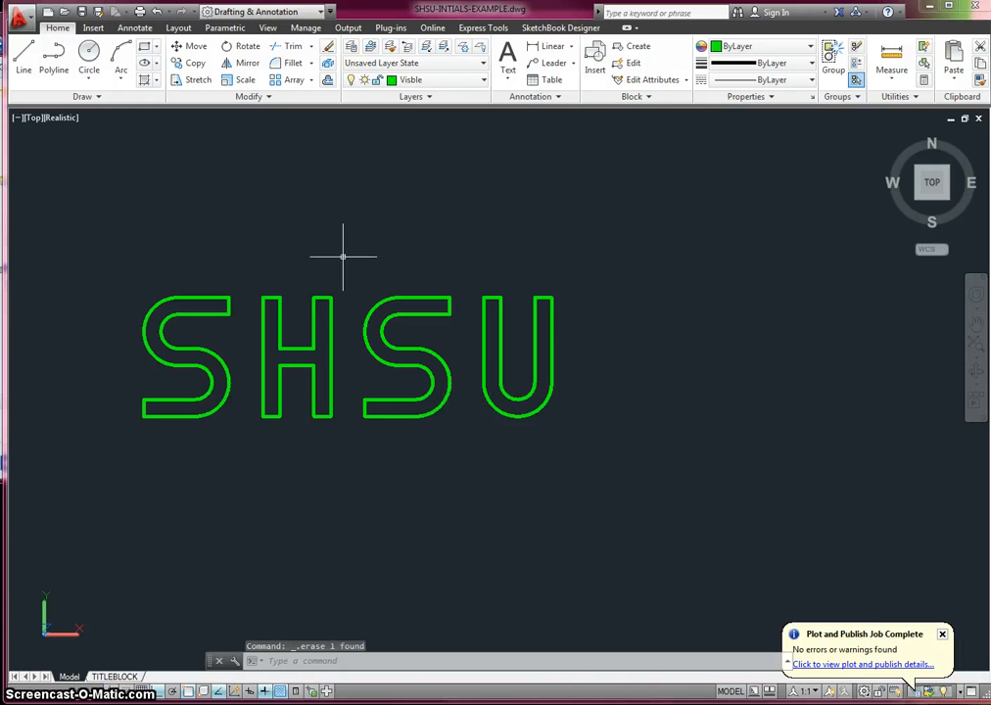
Switch to the 3D Modeling workspace and extrude all the SHSU letter outlines to a height of 1.00
left_click(324, 13)
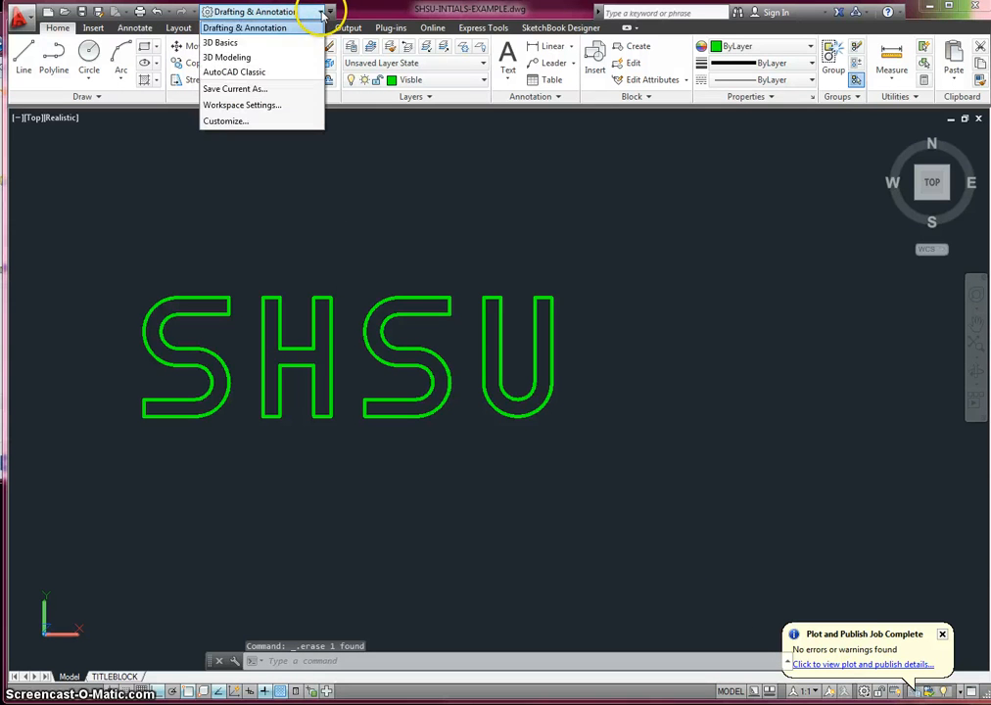
left_click(281, 56)
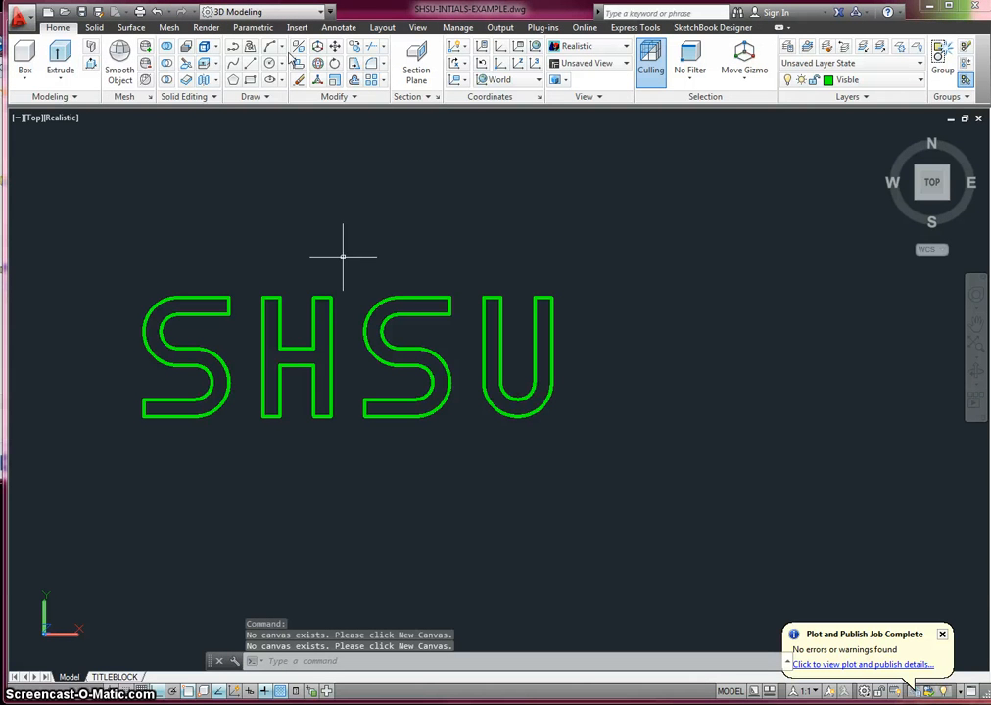
left_click(59, 78)
left_click(64, 102)
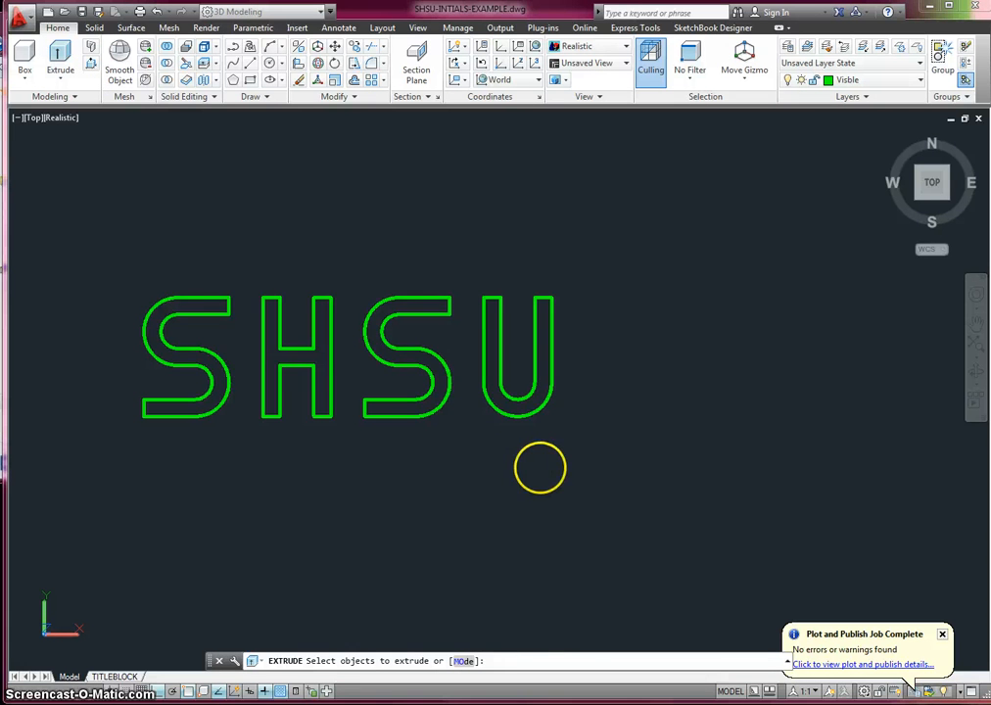
left_click(122, 240)
left_click(579, 466)
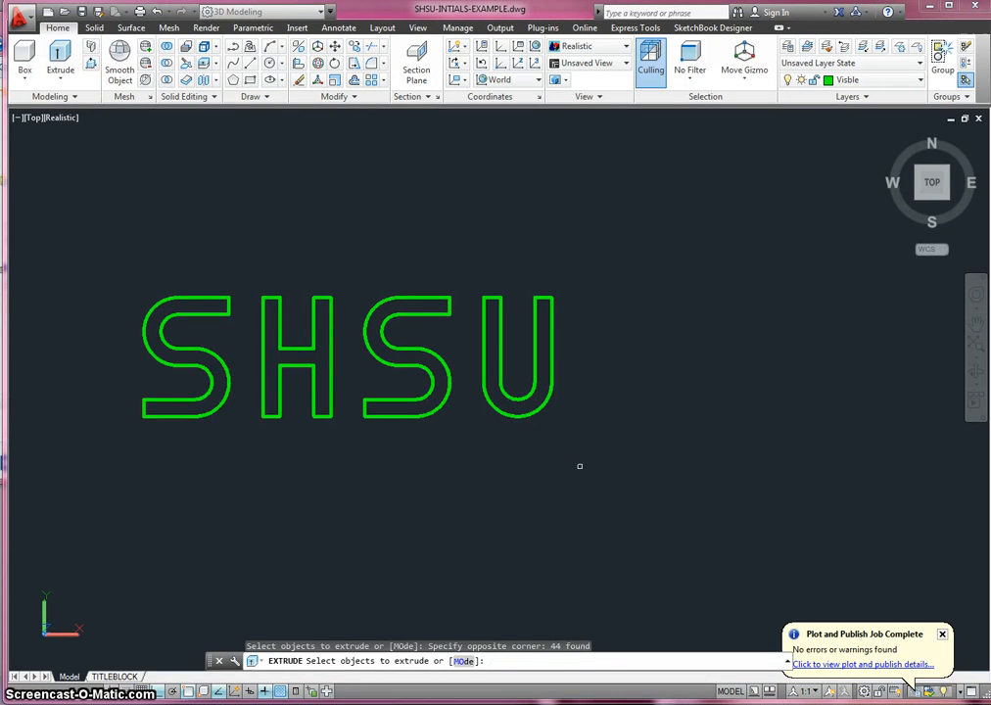
key("Return")
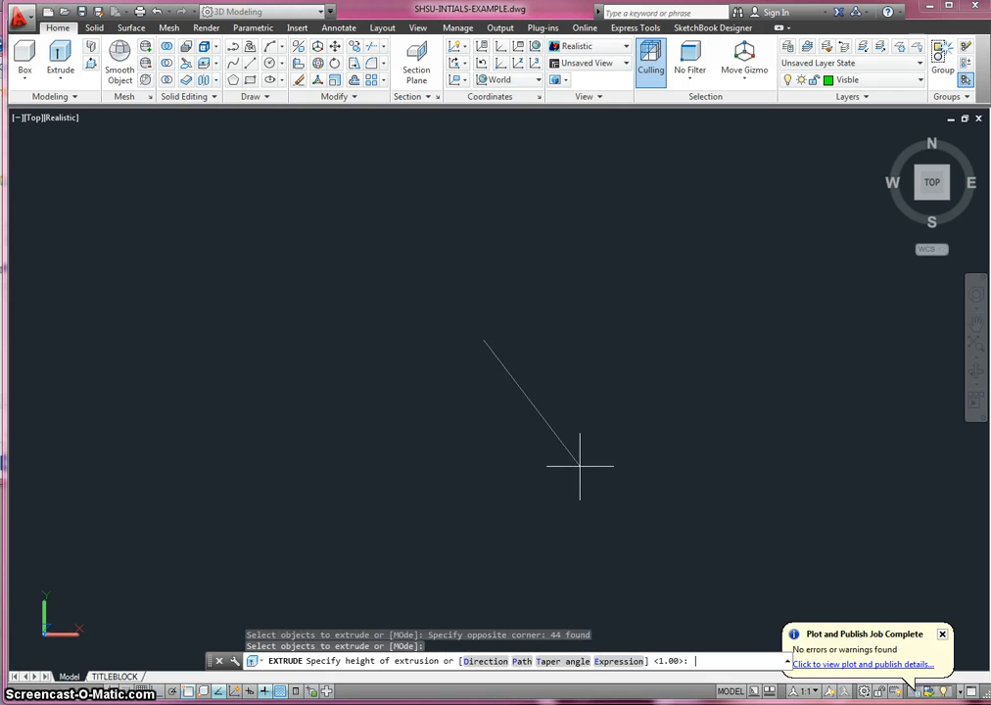
key("Return")
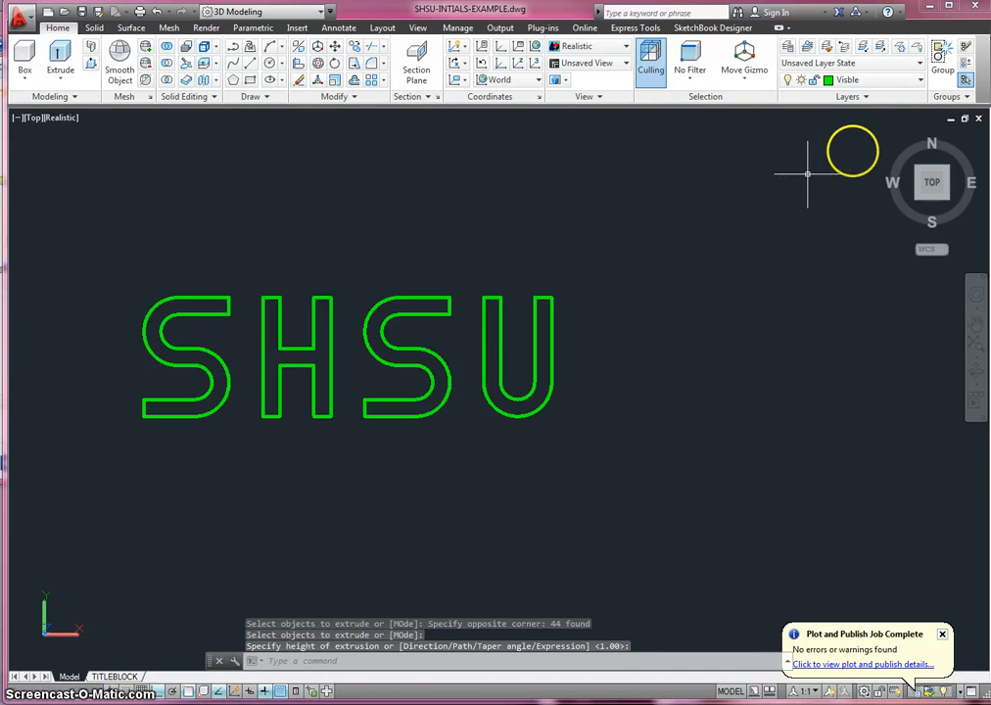
Undo the extrusion of the letters and the switch to the 3D Modeling workspace
left_click(888, 139)
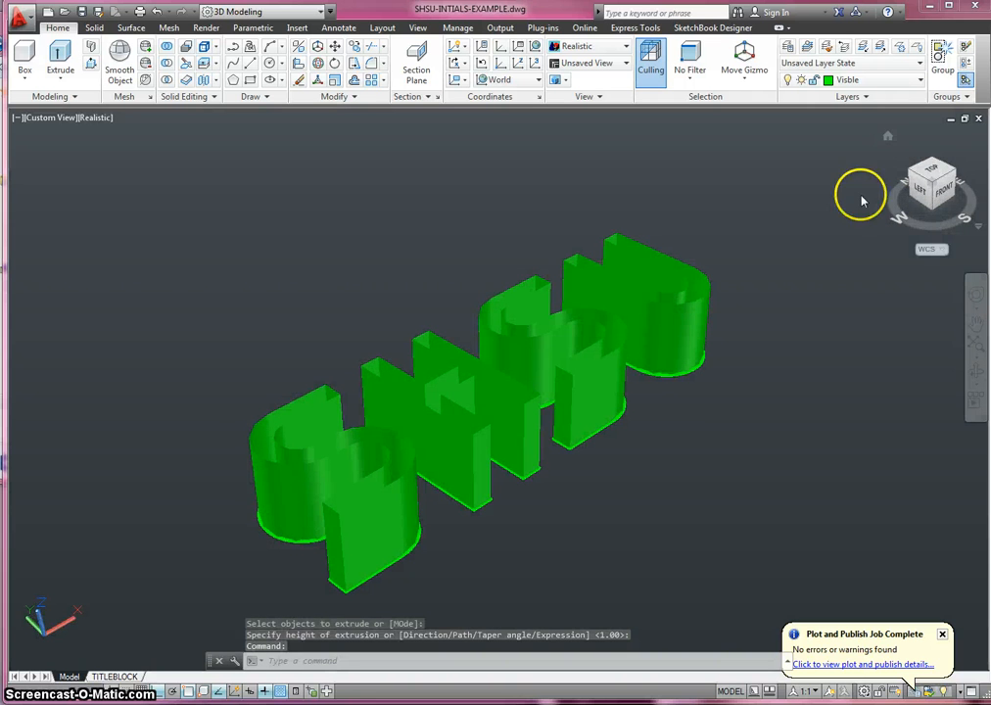
left_click(931, 179)
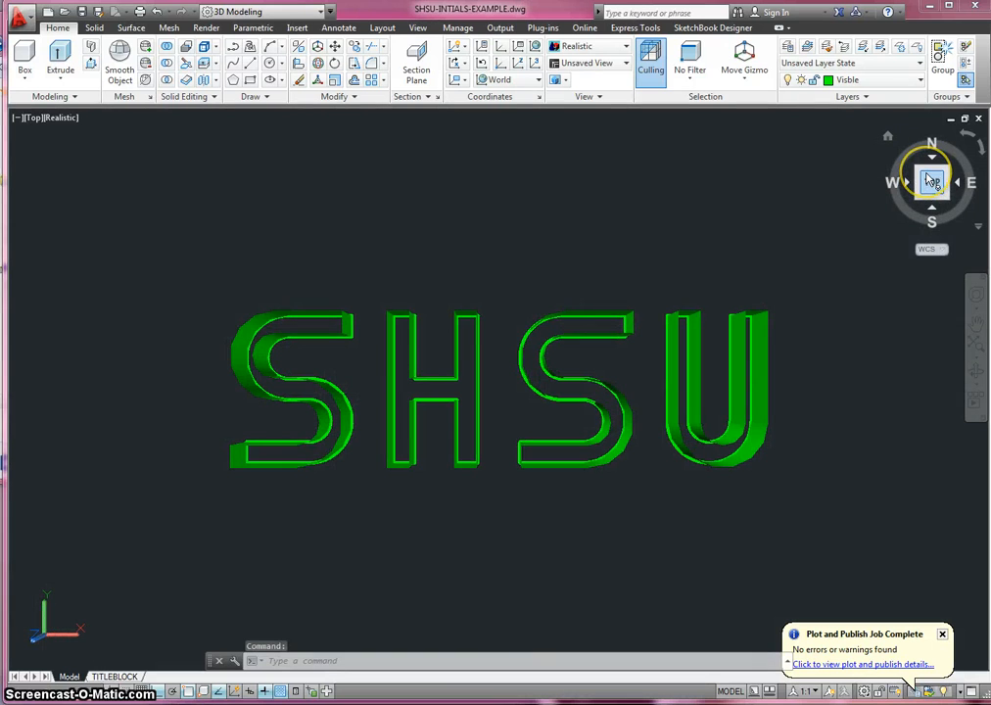
left_click(156, 12)
left_click(157, 12)
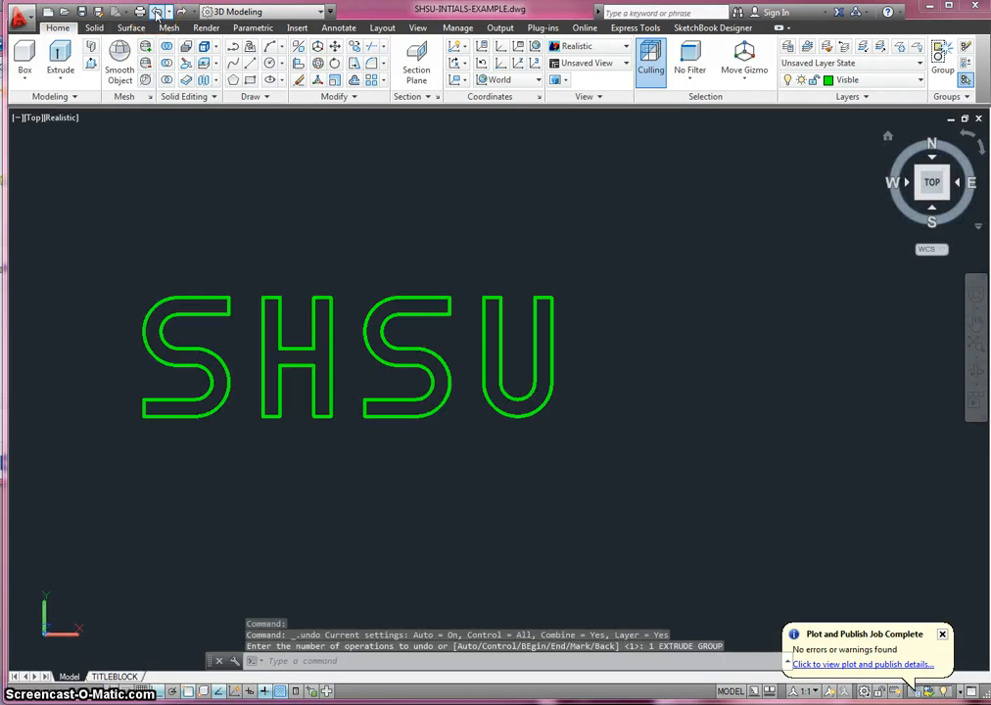
left_click(157, 12)
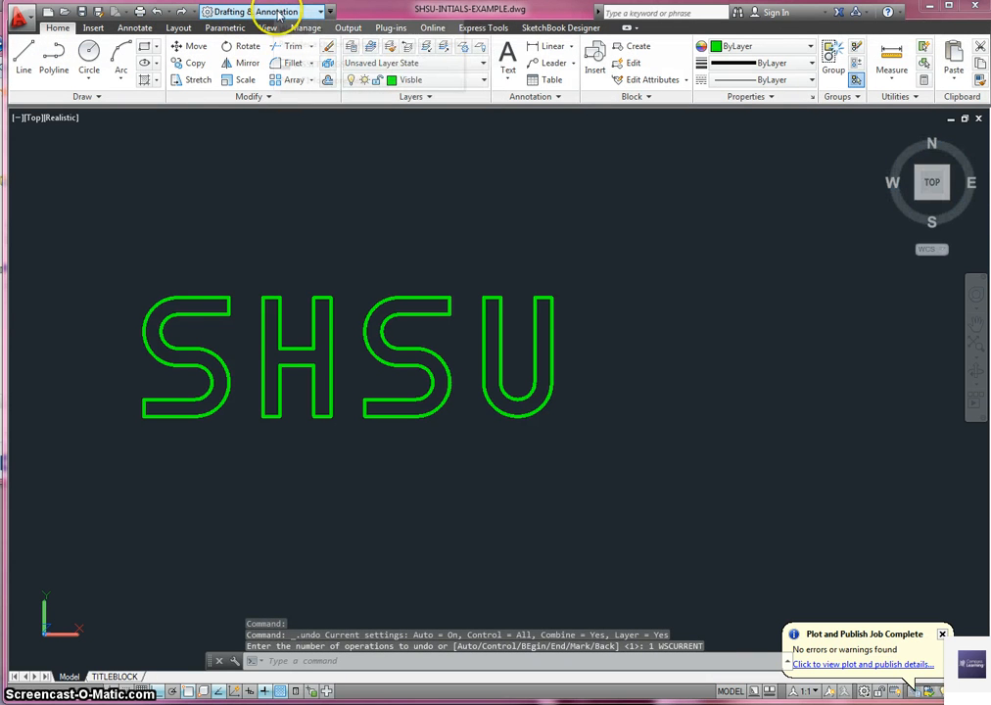
Convert the first S's lines and arcs to polylines with PEDIT Multiple and join them with a fuzz distance of 0.00
type("pe")
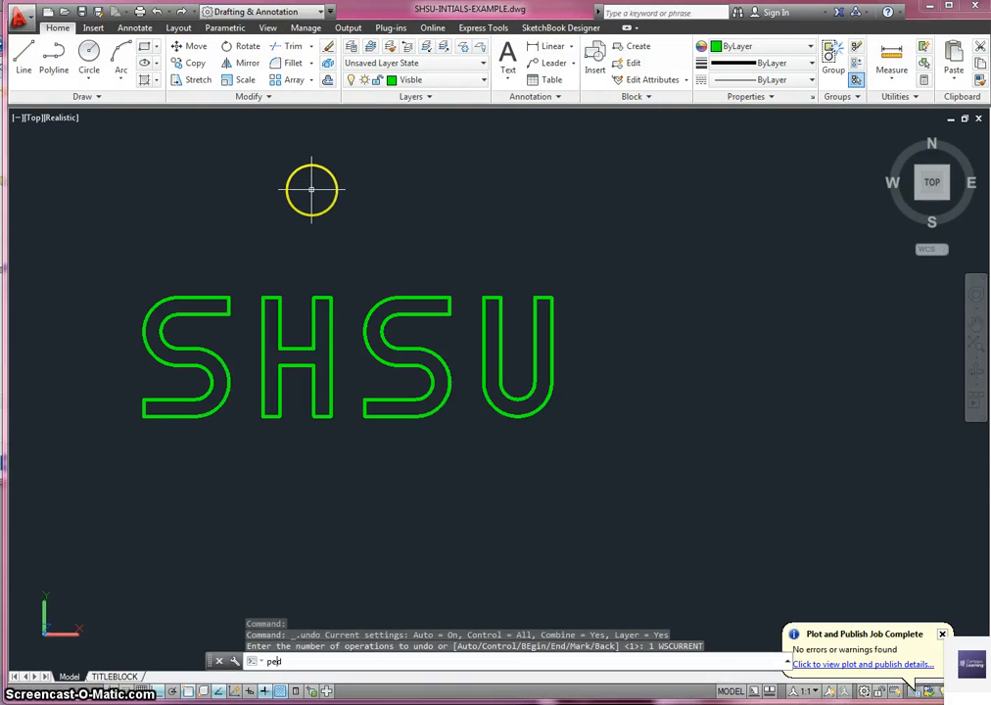
type("dit")
key("Return")
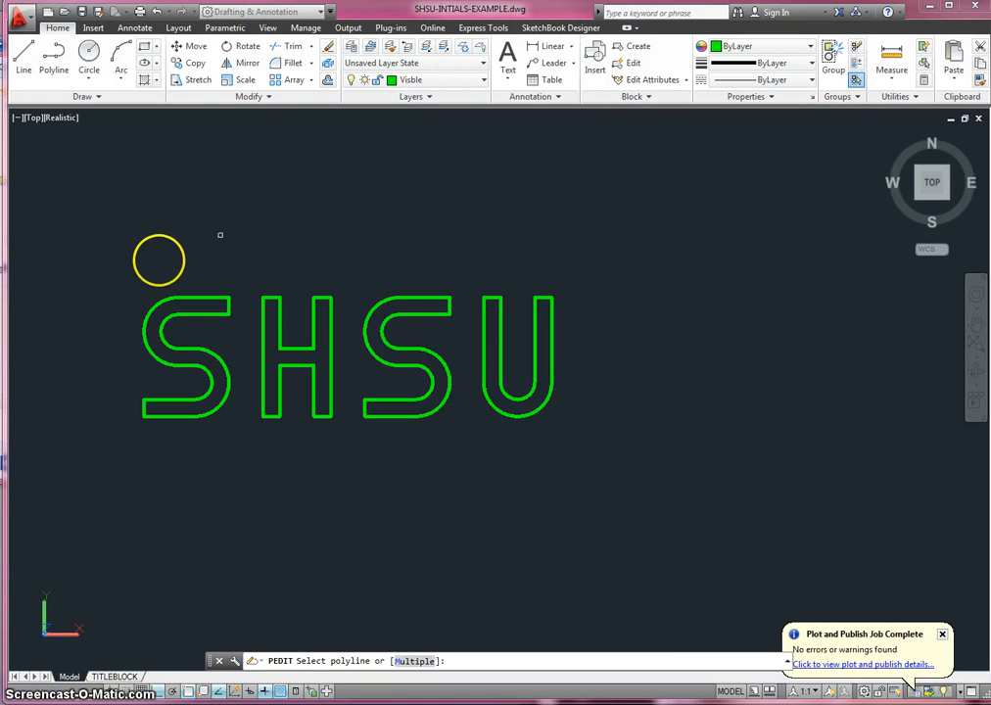
left_click(180, 356)
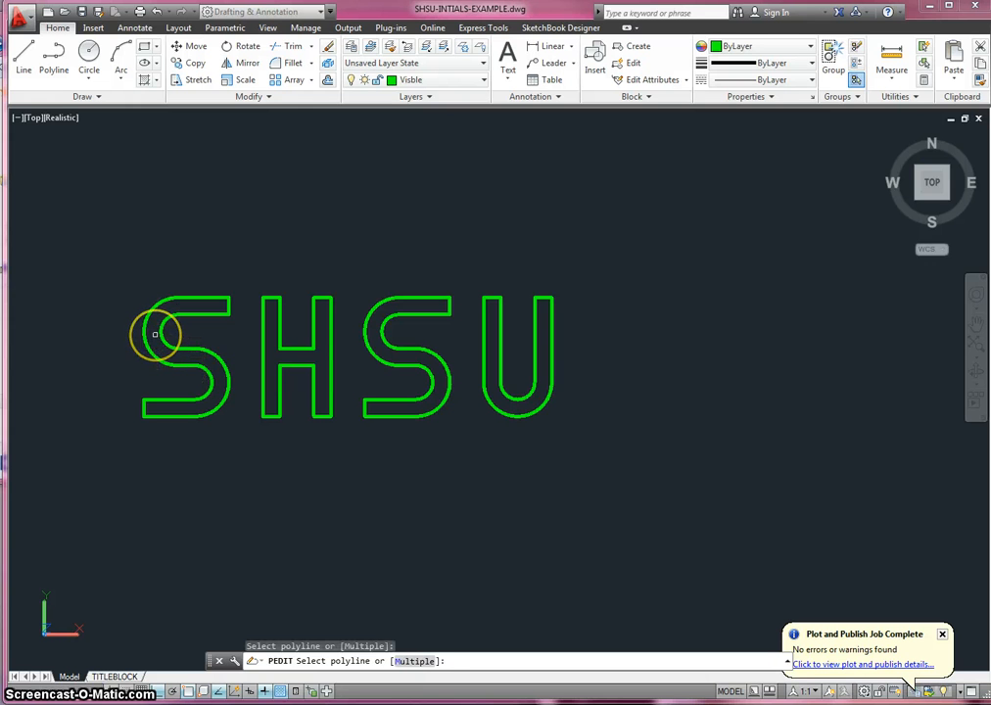
type("m")
key("Return")
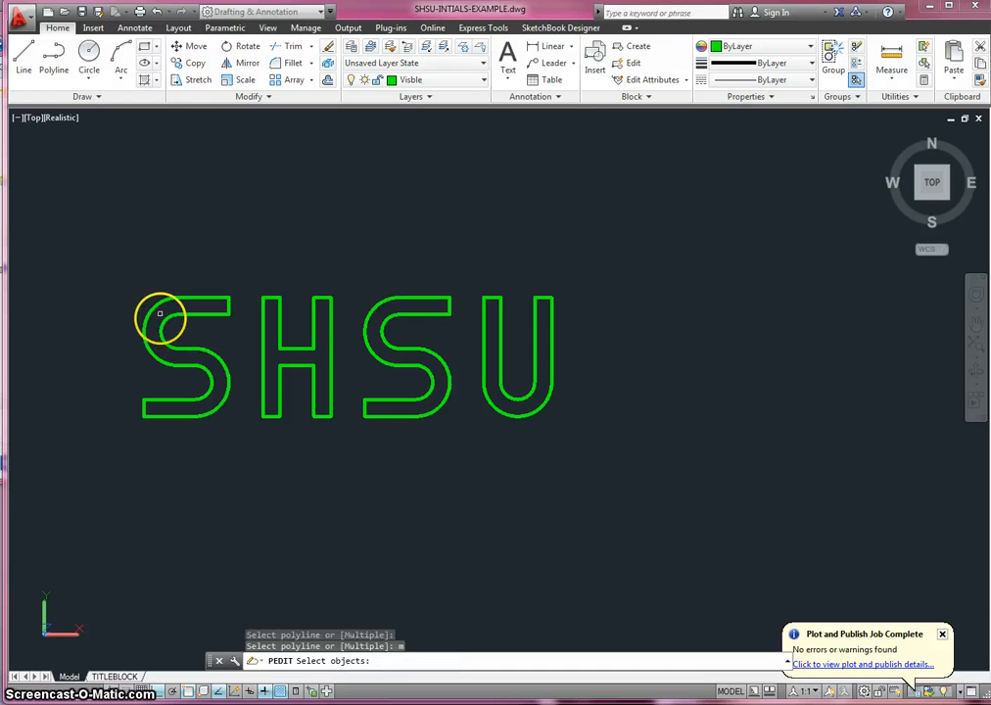
left_click(127, 283)
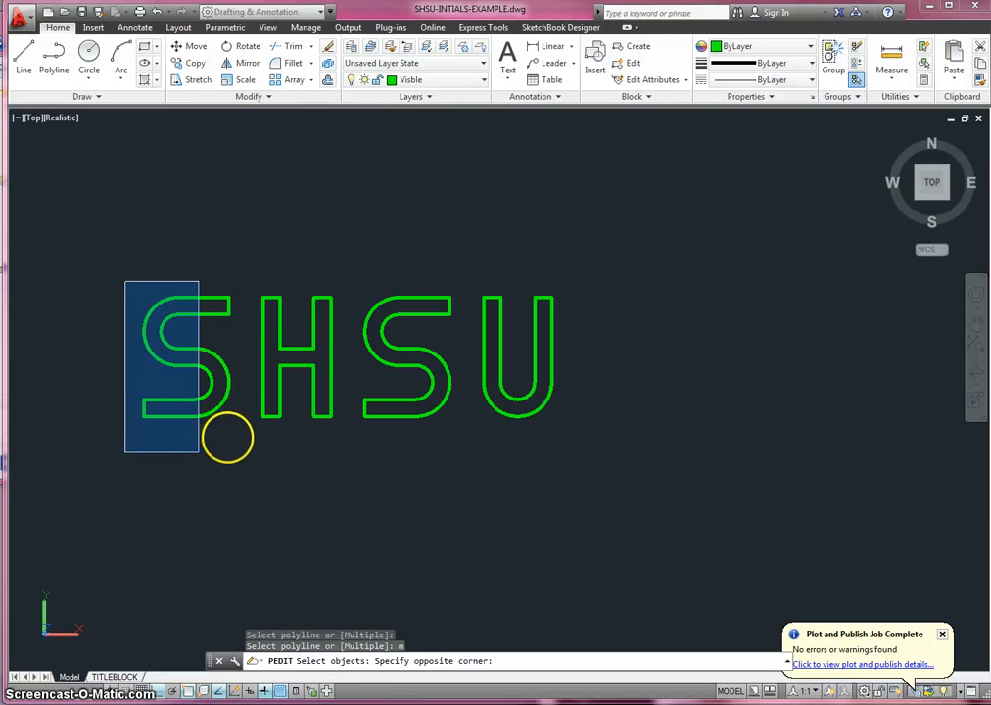
left_click(242, 437)
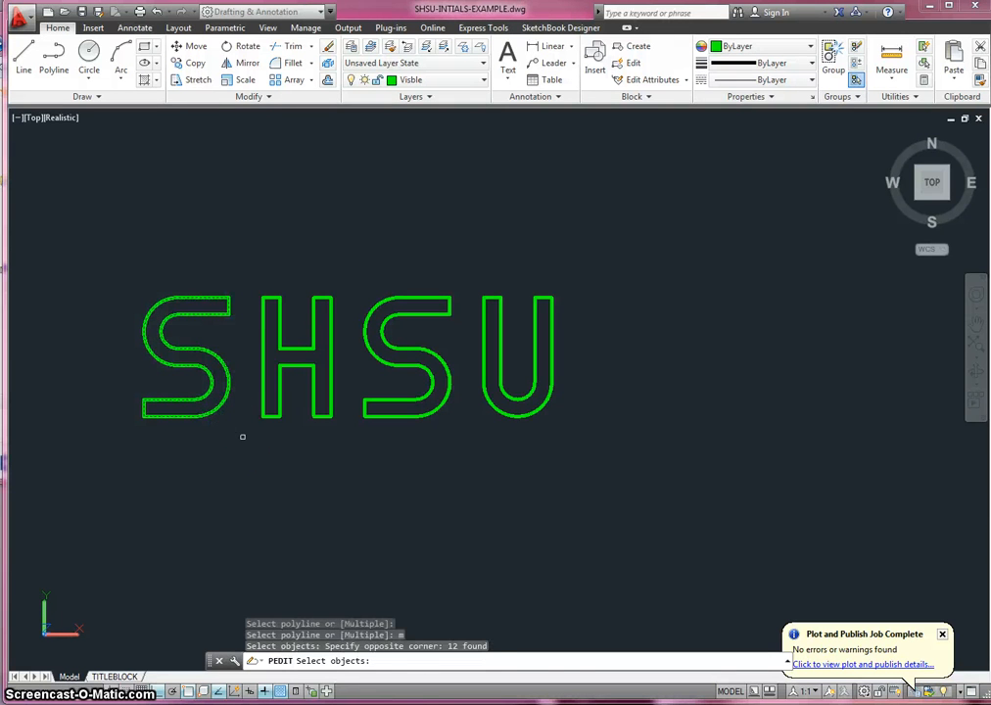
key("Return")
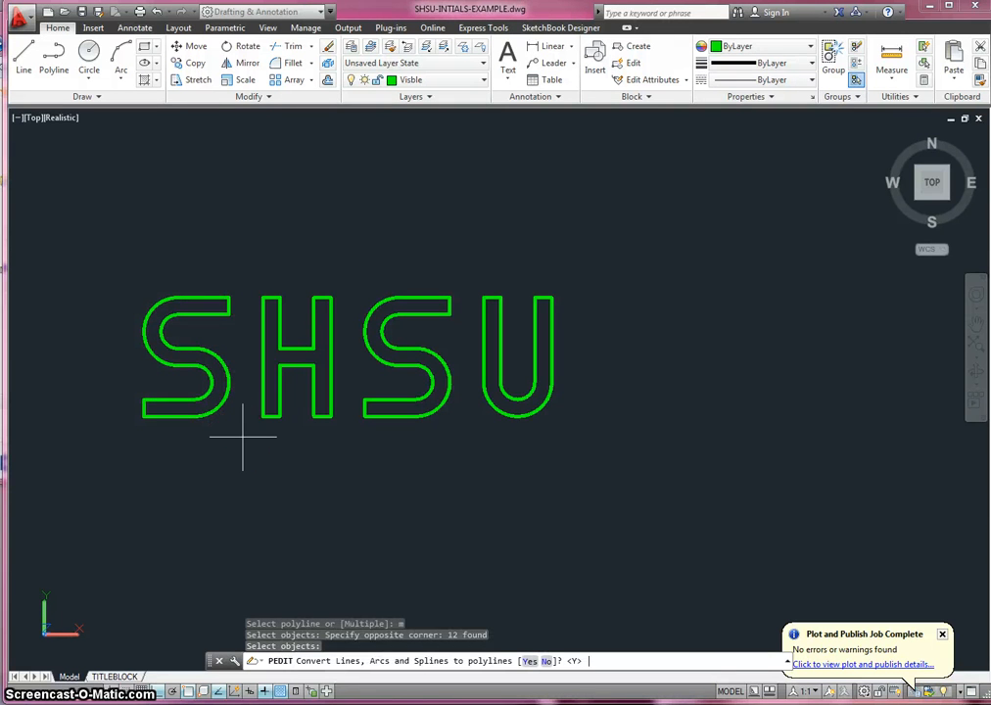
key("Return")
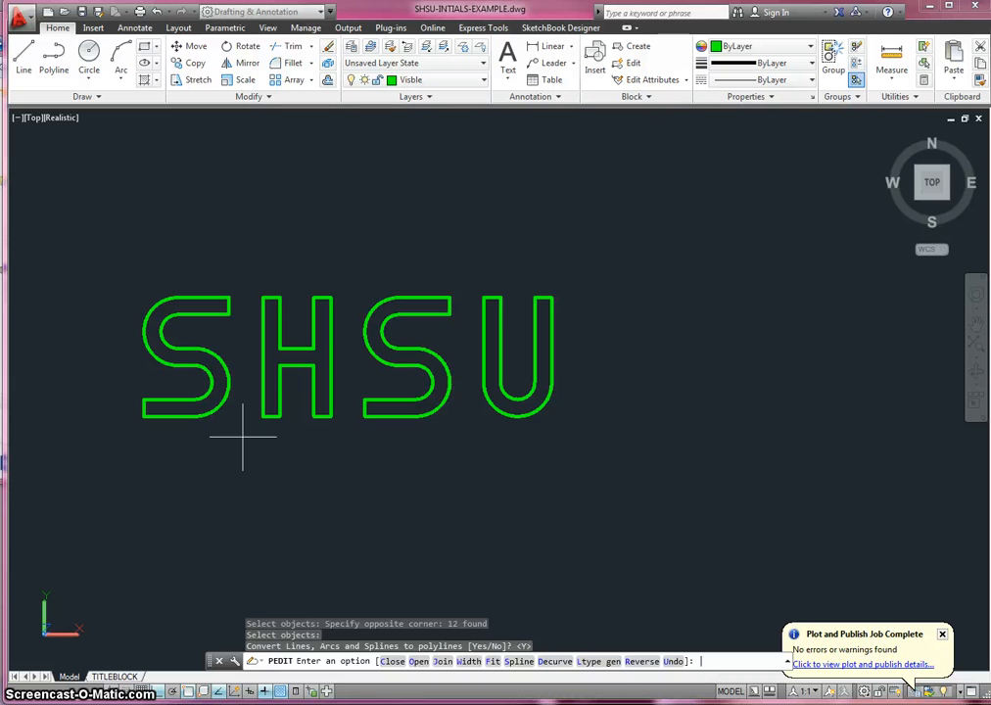
type("j")
key("Return")
key("Return")
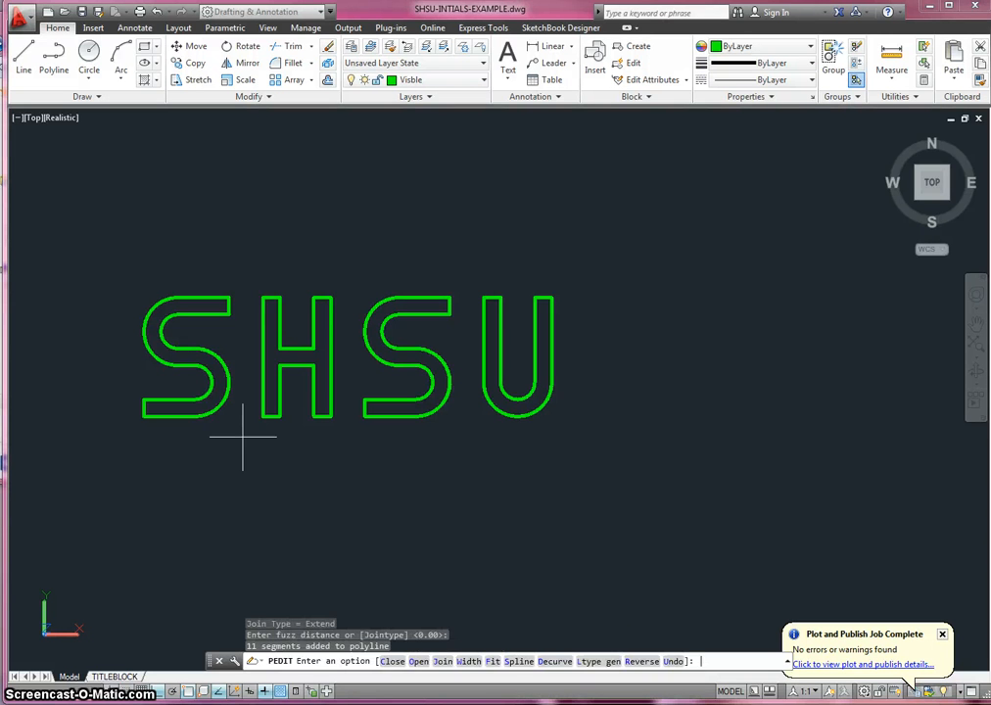
key("Return")
Convert the H's lines to polylines with PEDIT Multiple and join them with a fuzz distance of 0.00
key("Return")
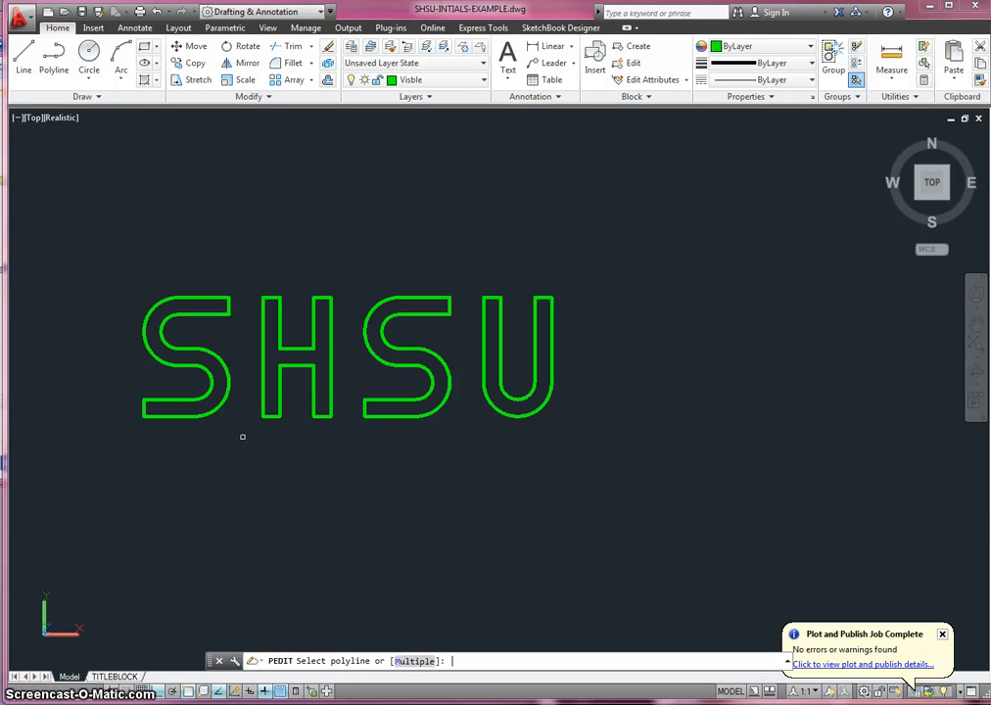
type("m")
key("Return")
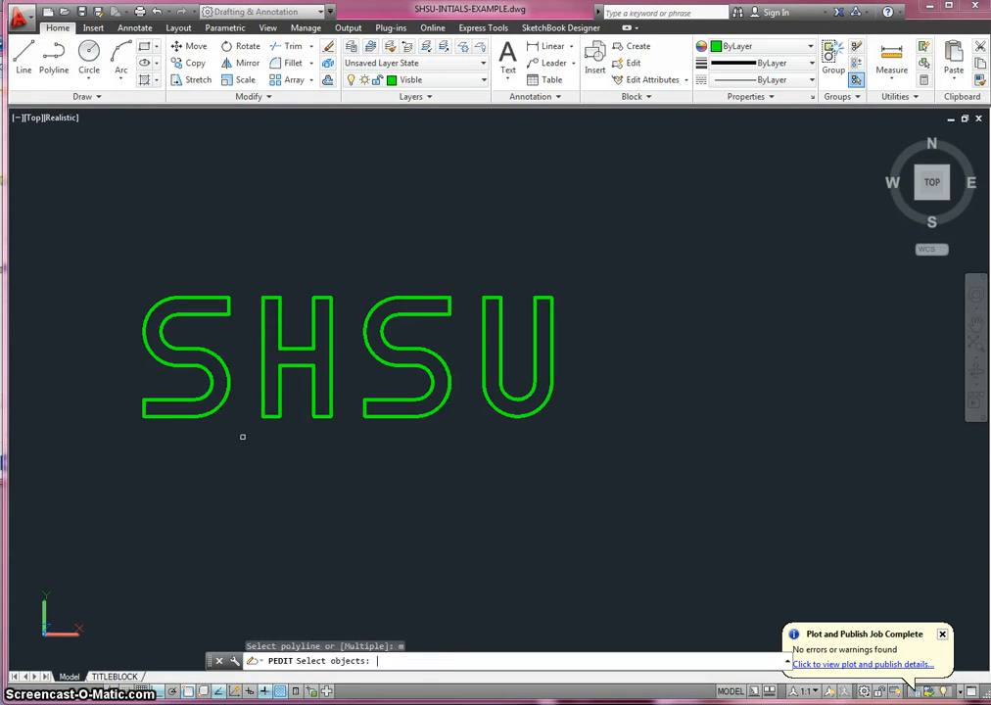
left_click(254, 289)
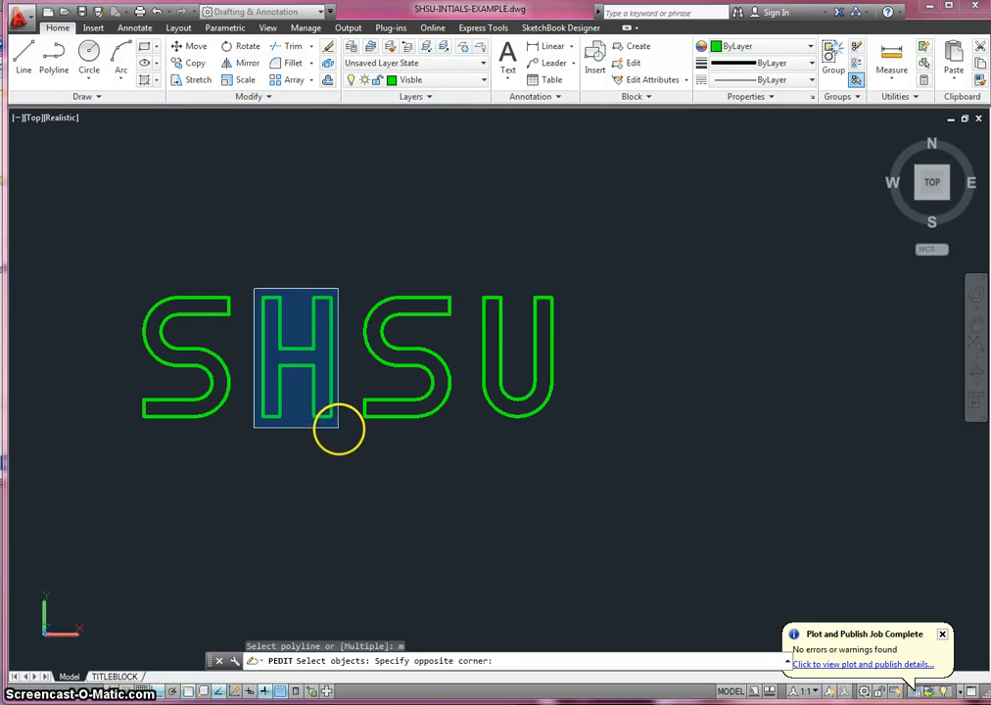
left_click(338, 427)
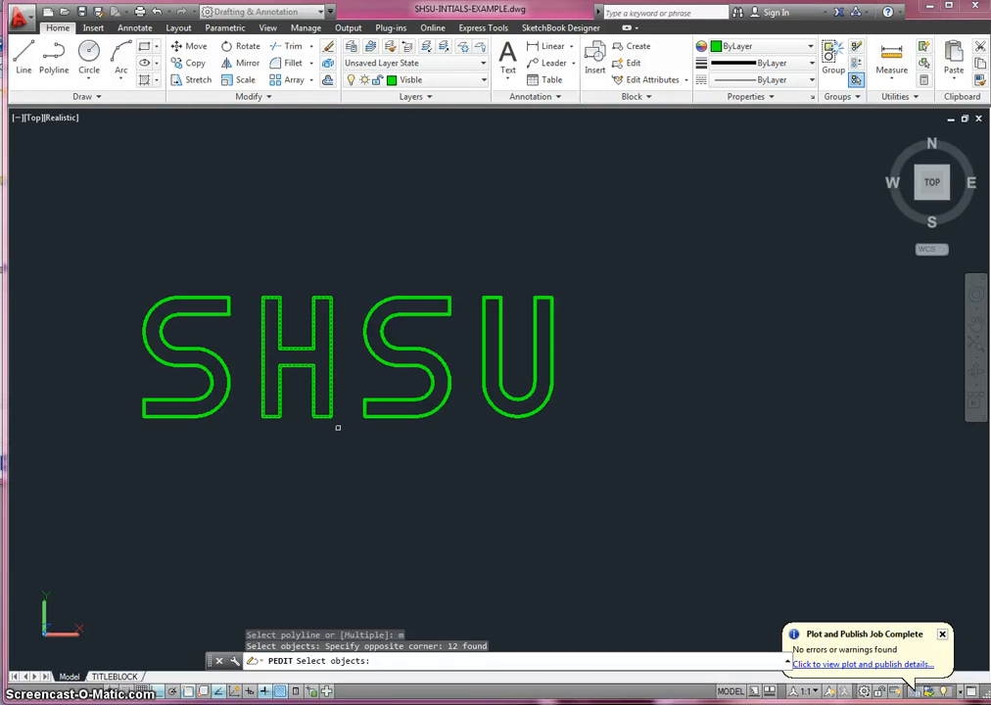
key("Return")
key("Return")
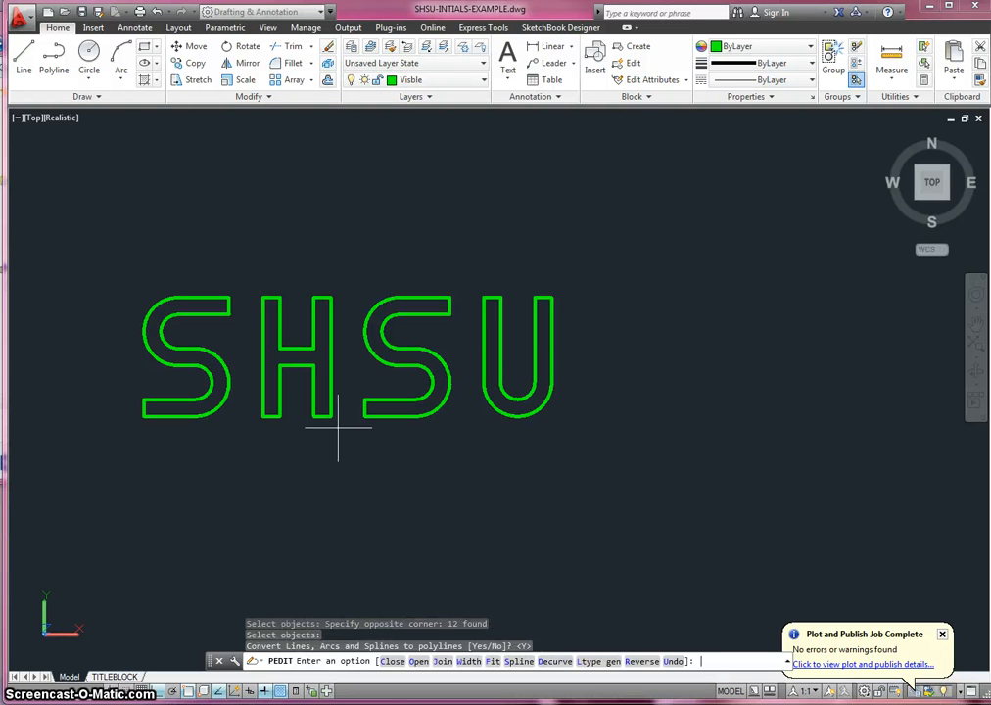
type("j")
key("Return")
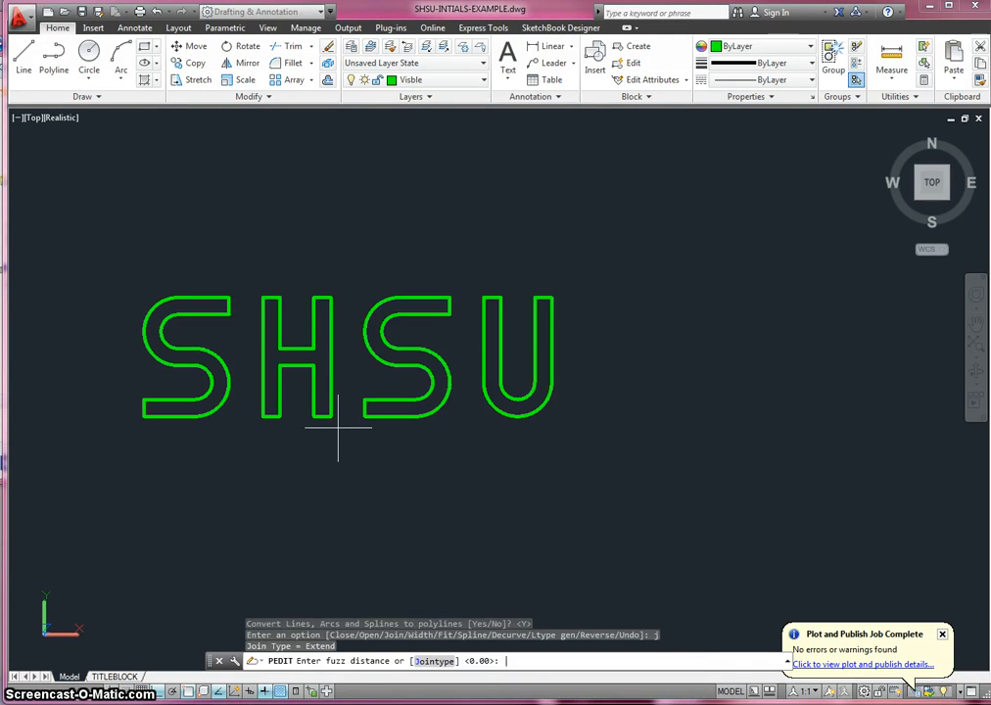
key("Return")
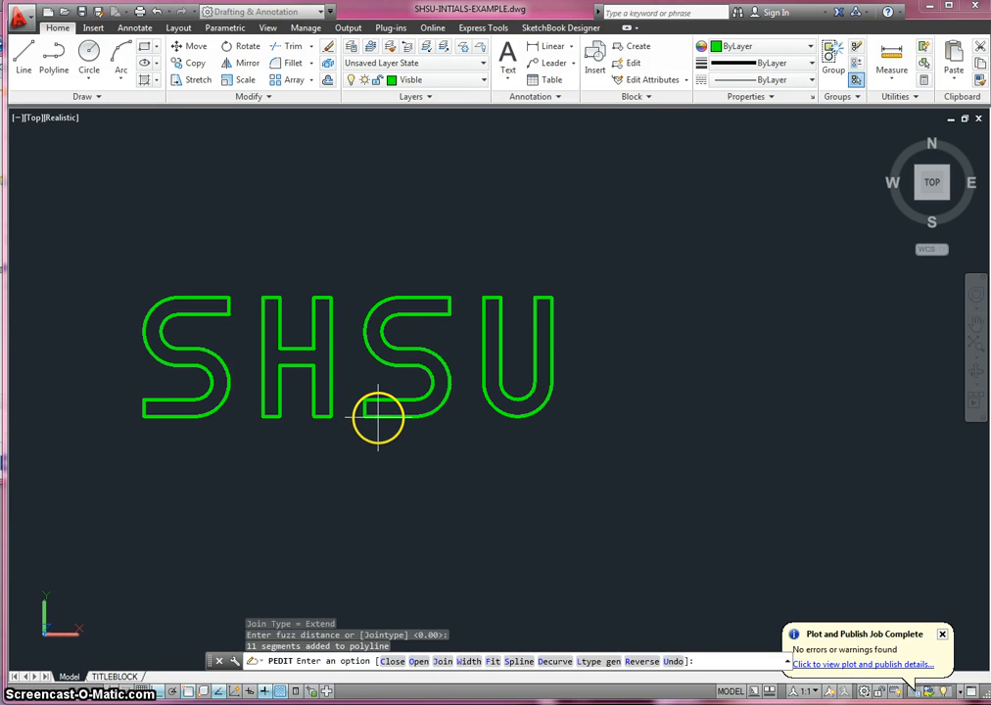
key("Escape")
left_click(378, 417)
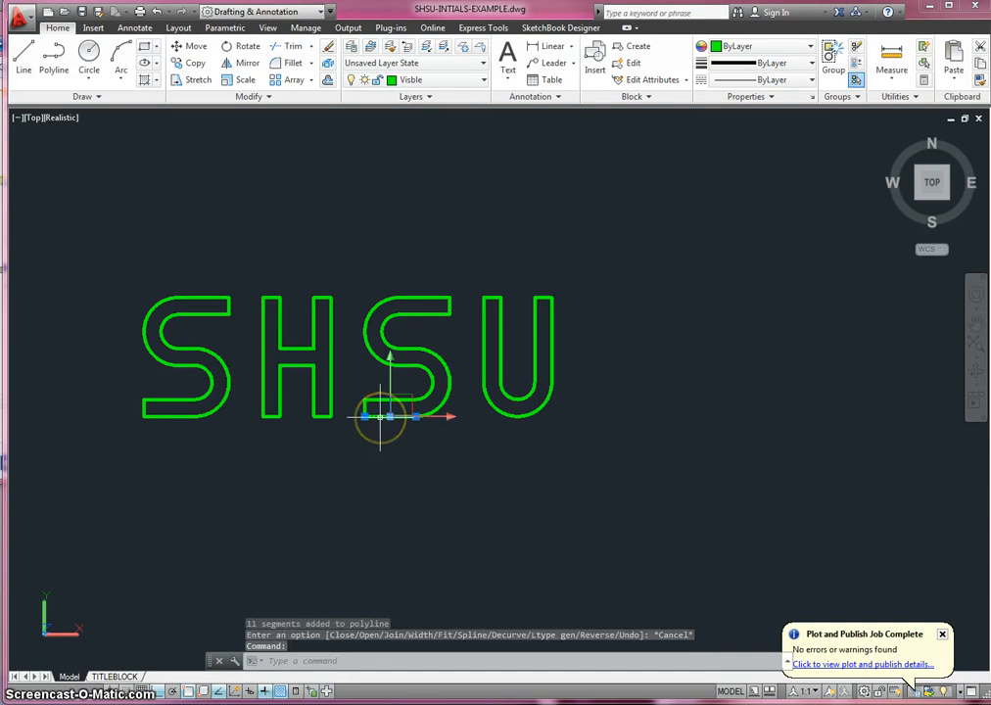
key("Escape")
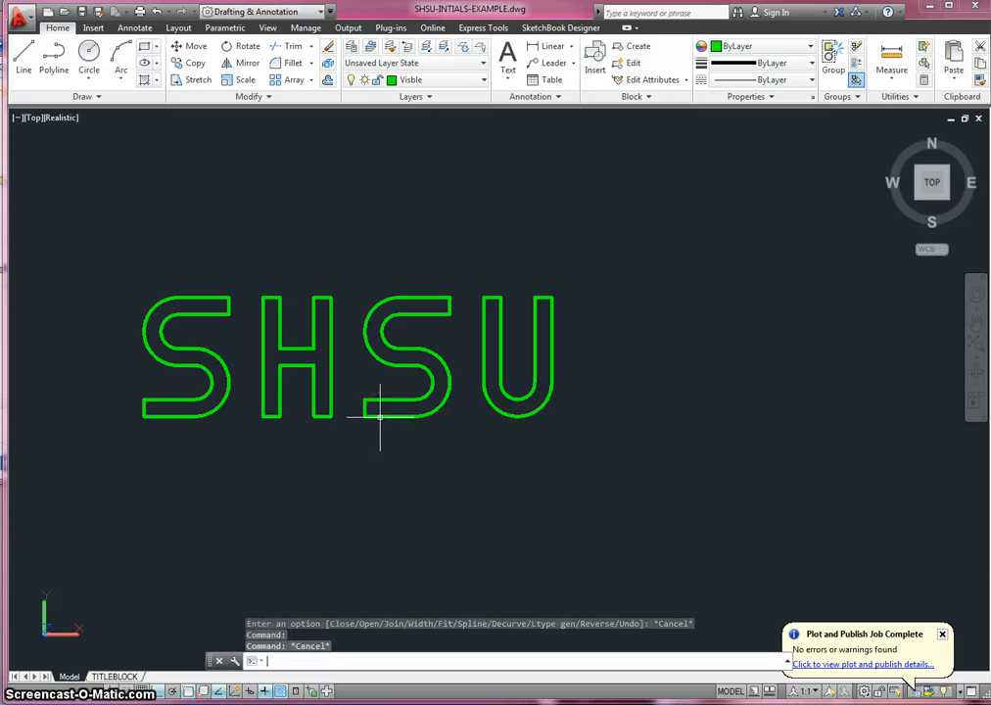
Convert the second S's lines and arcs to polylines with PEDIT Multiple and join them with a fuzz distance of 0.00
type("pedit")
key("Return")
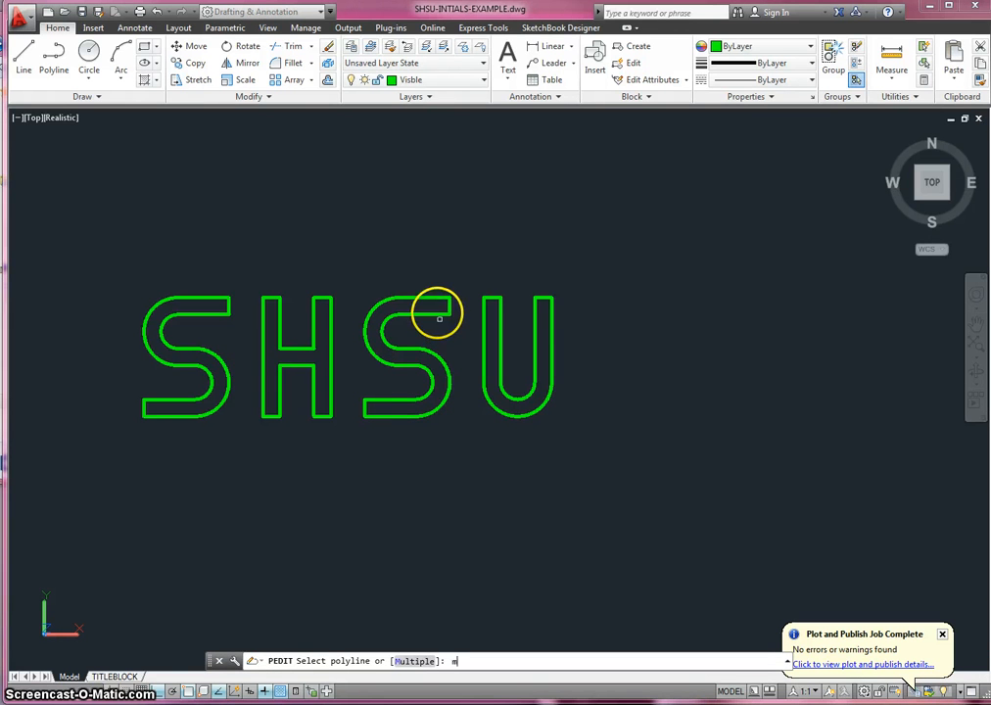
key("Return")
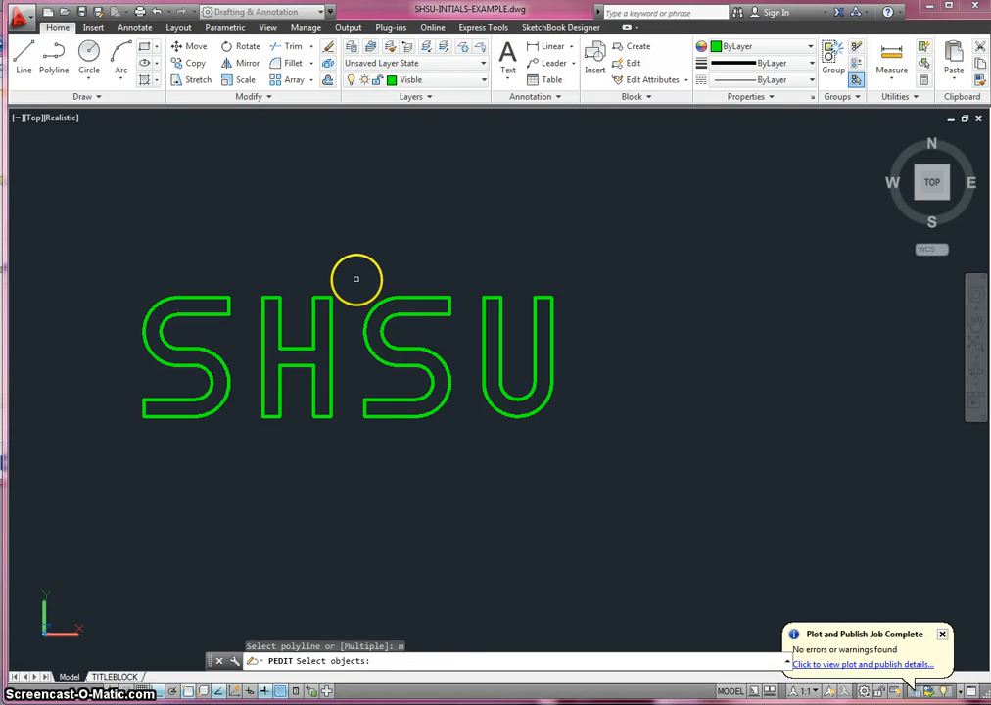
left_click(355, 279)
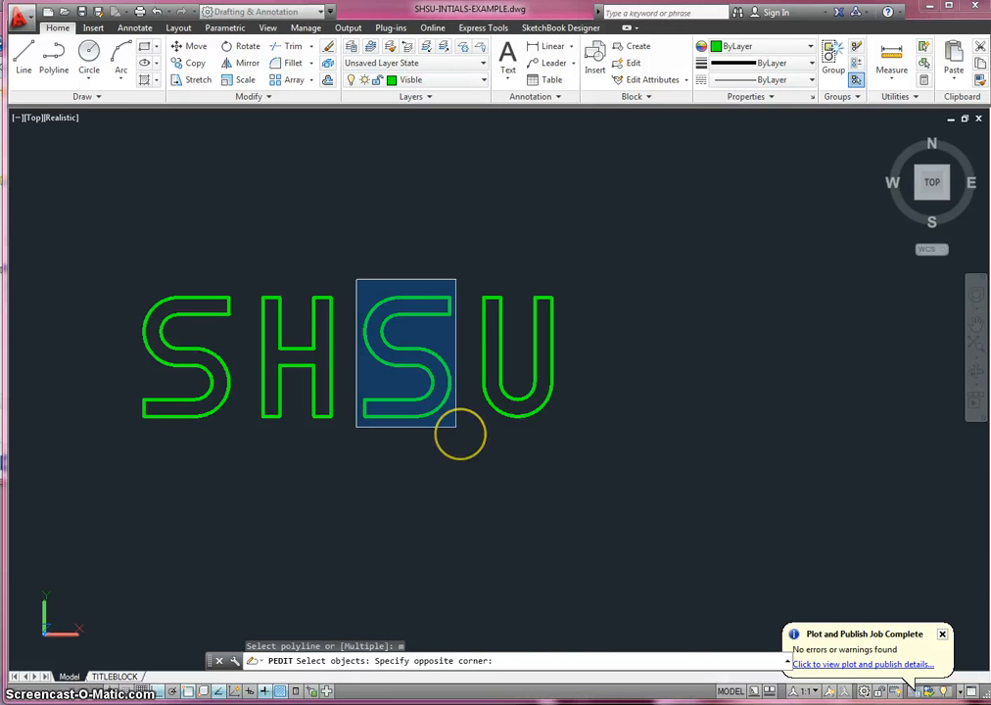
left_click(456, 426)
key("Return")
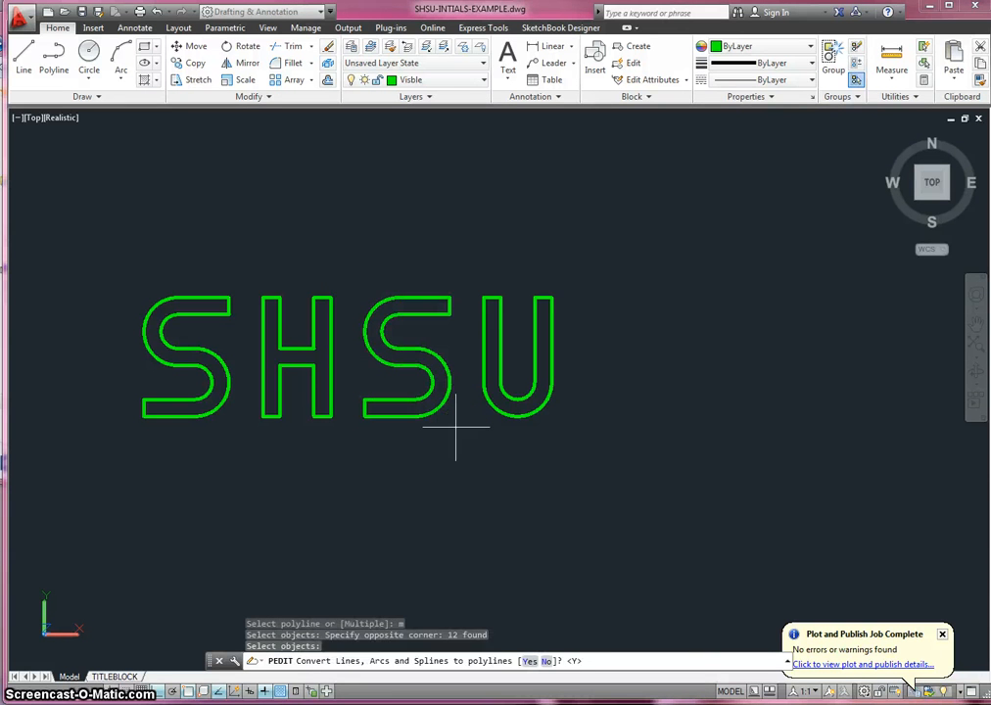
key("Return")
type("j")
key("Return")
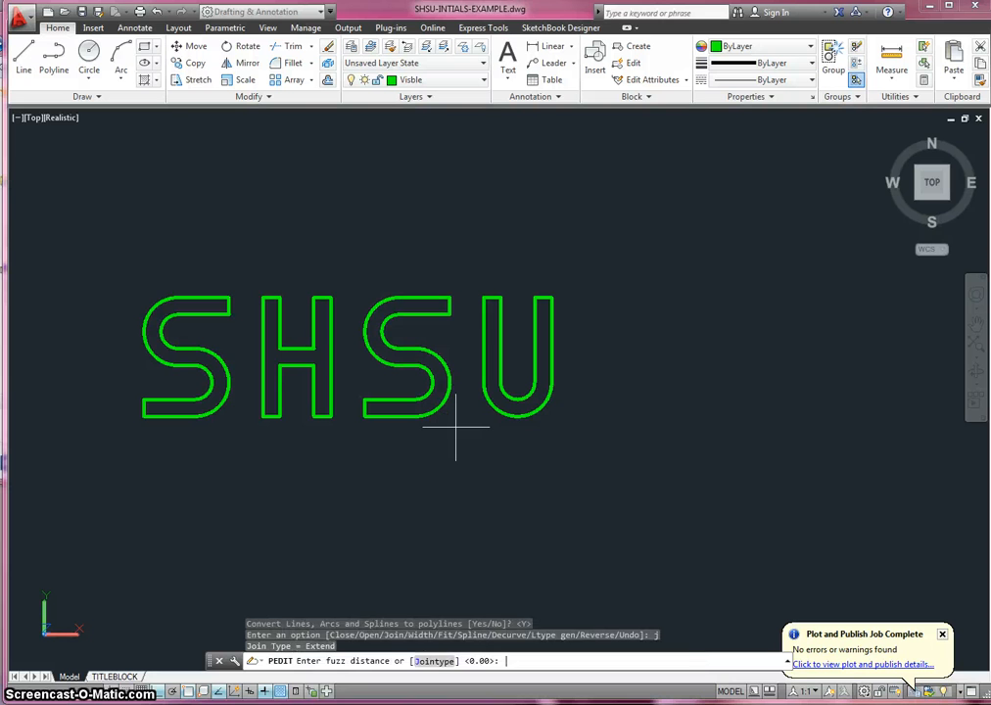
key("Return")
left_click(458, 415)
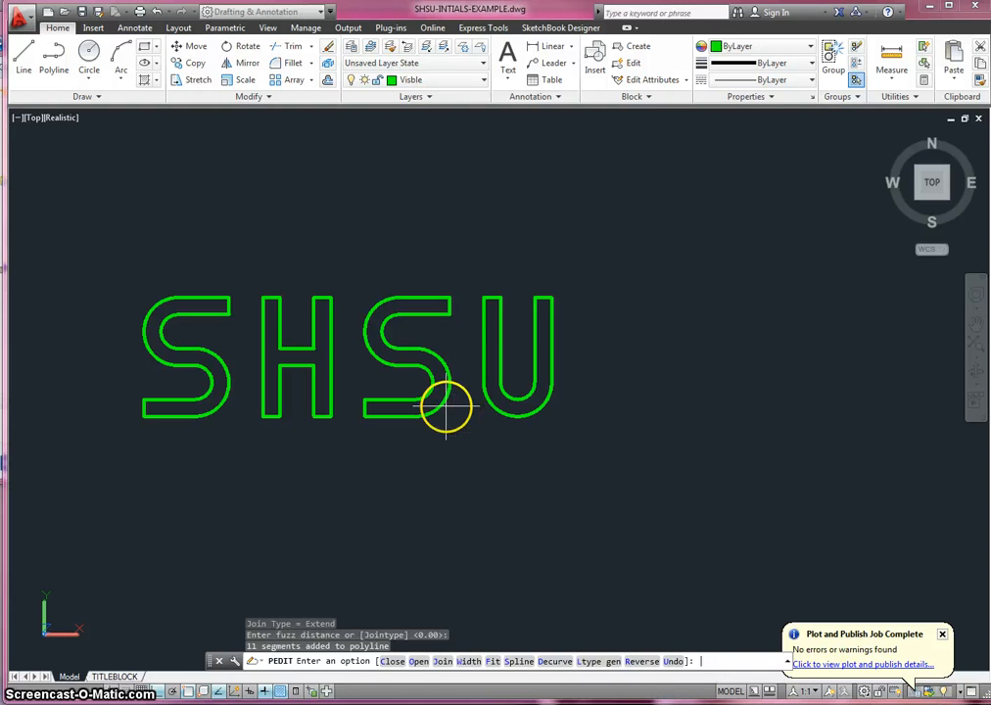
key("Escape")
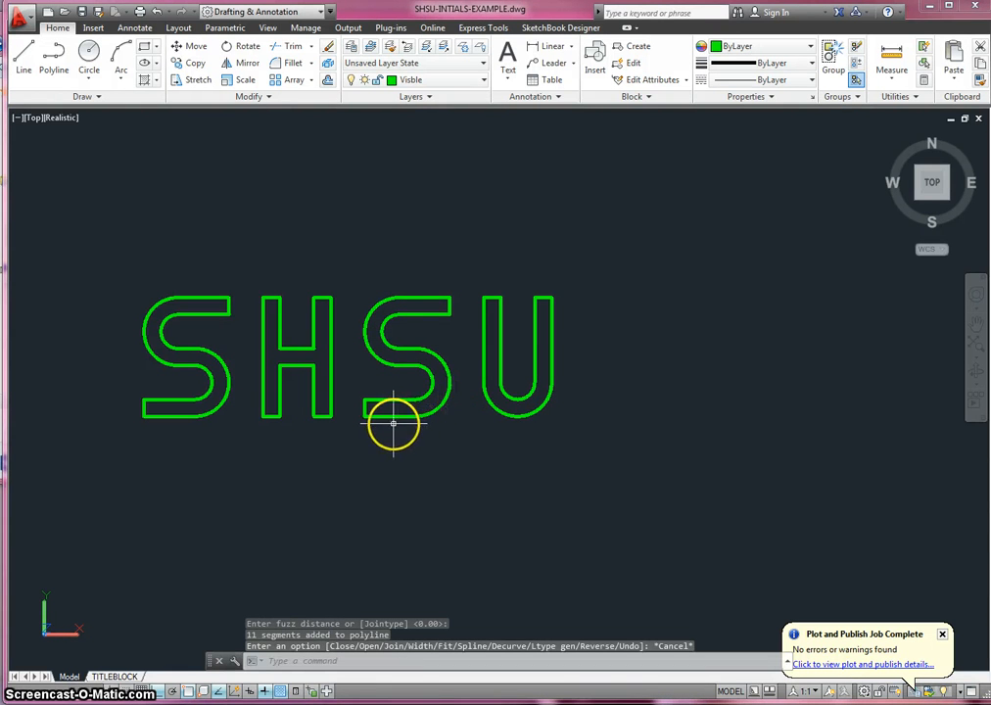
left_click(393, 417)
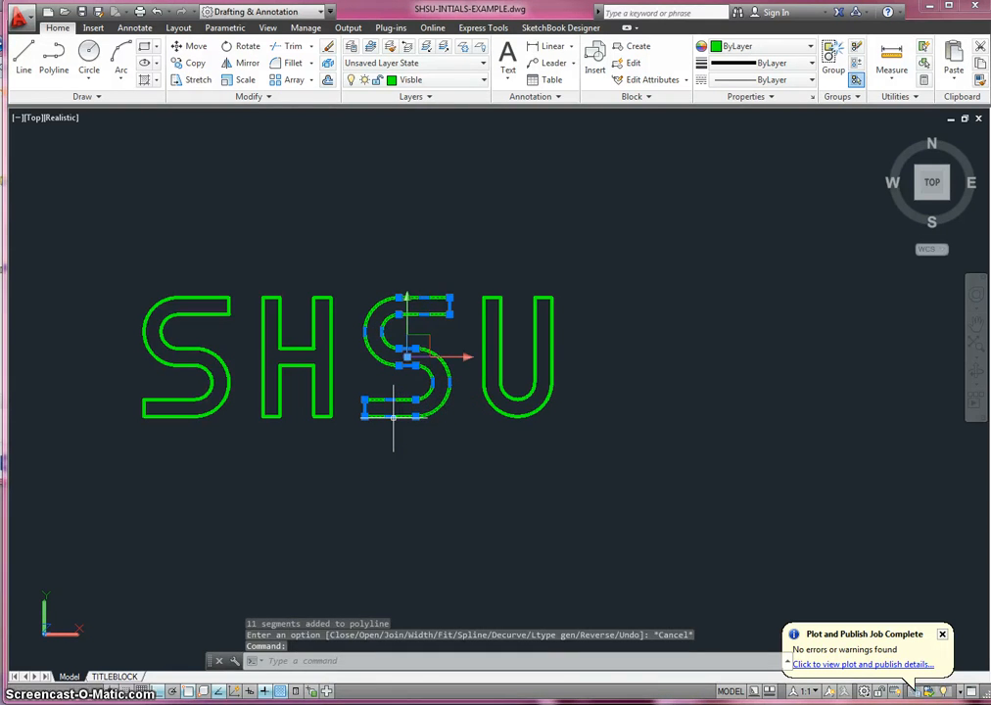
key("Escape")
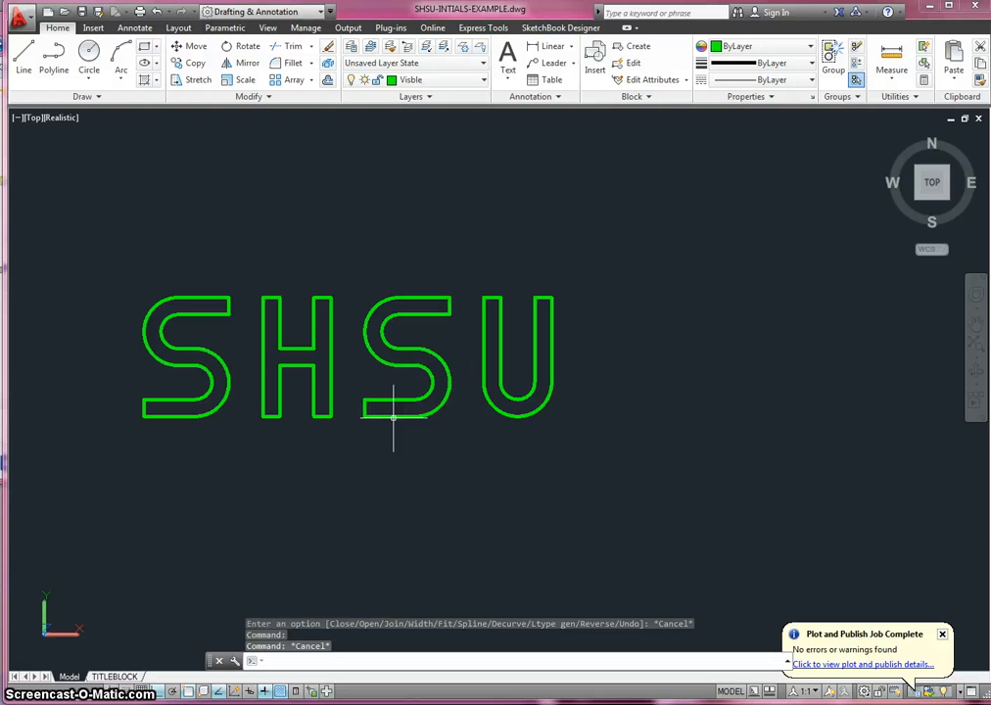
Convert the U's lines and arcs to polylines with PEDIT Multiple and join them with a fuzz distance of 0.00
type("pedit")
key("Return")
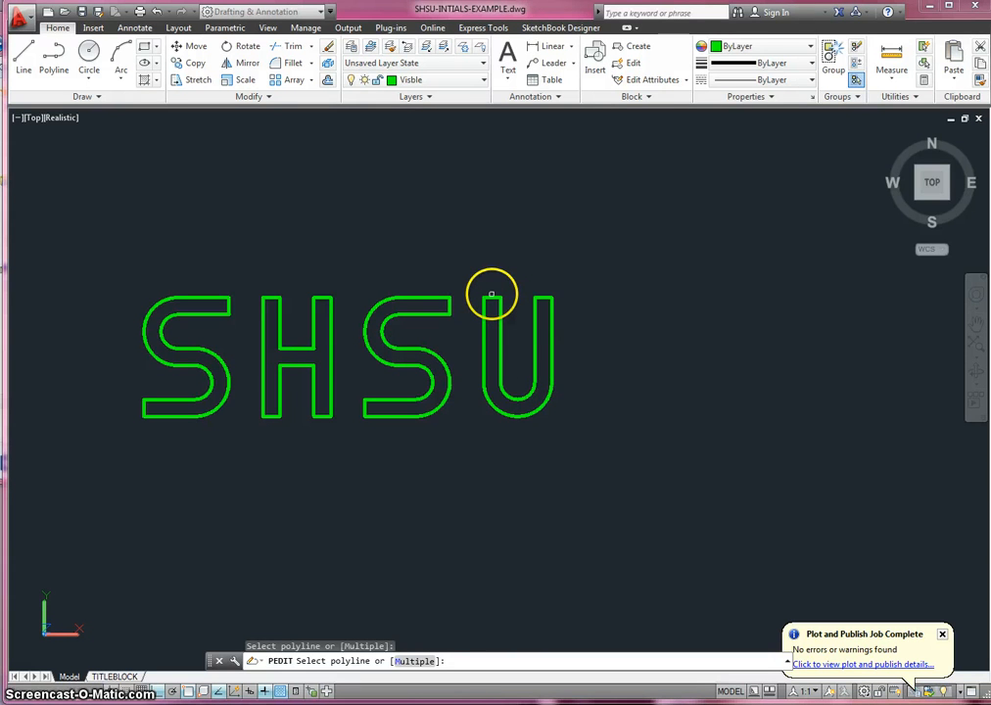
type("m")
key("Return")
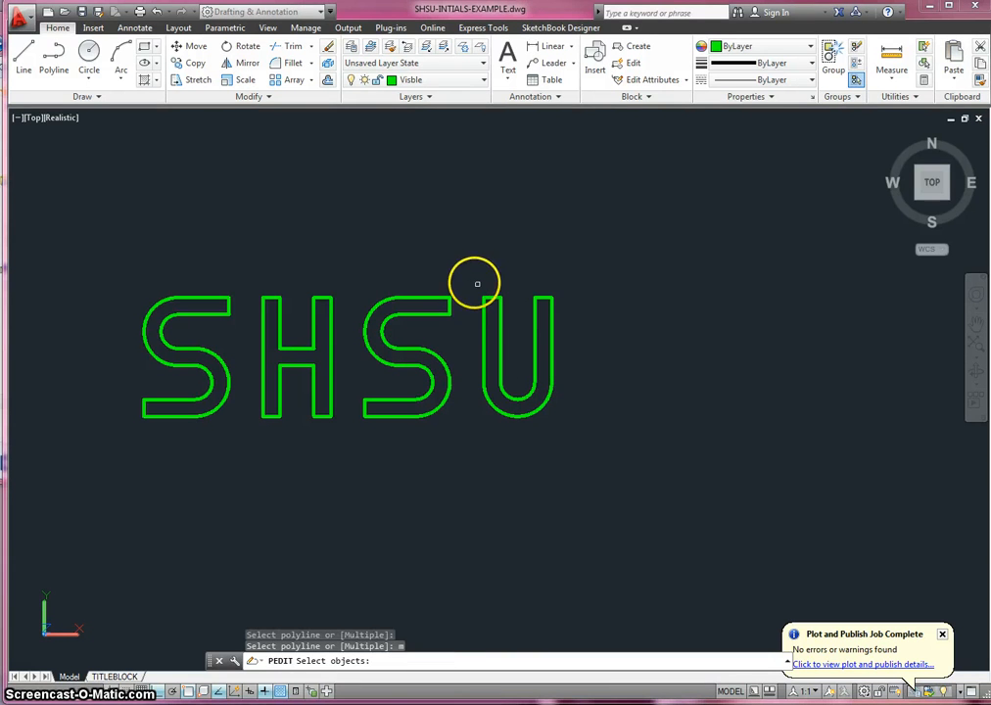
left_click(474, 283)
left_click(568, 428)
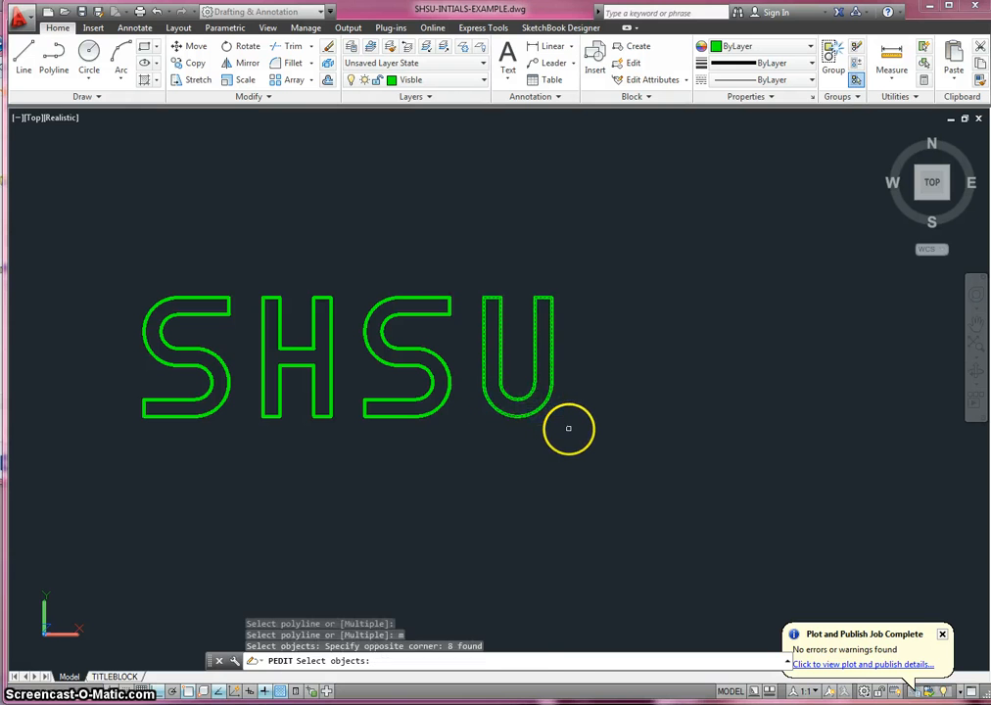
key("Return")
key("Return")
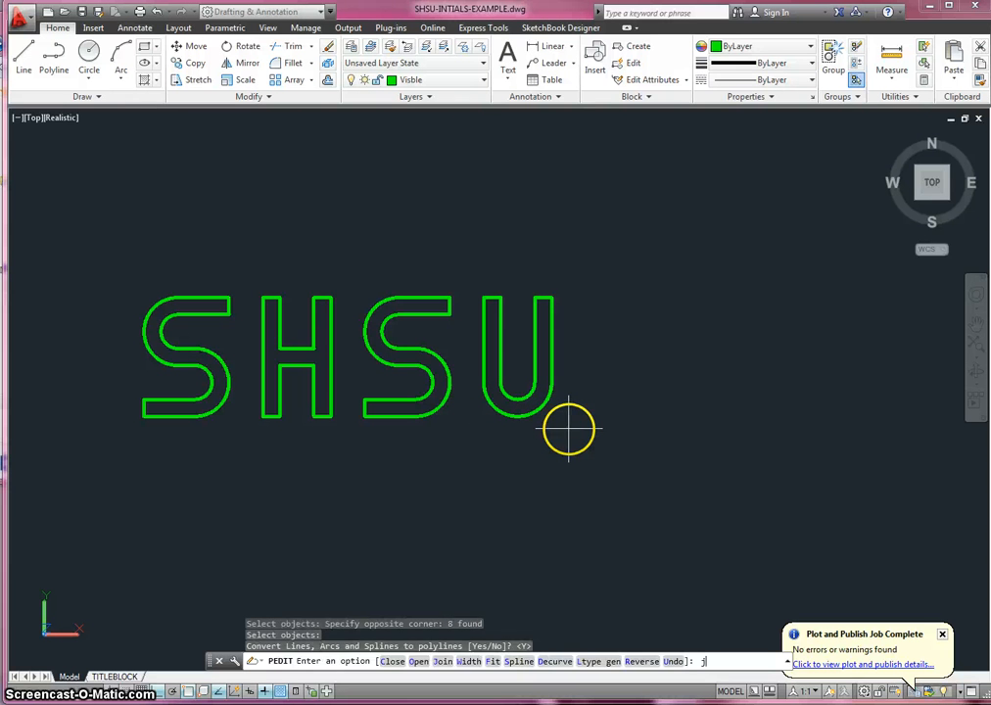
type("j")
key("Return")
key("Return")
key("Escape")
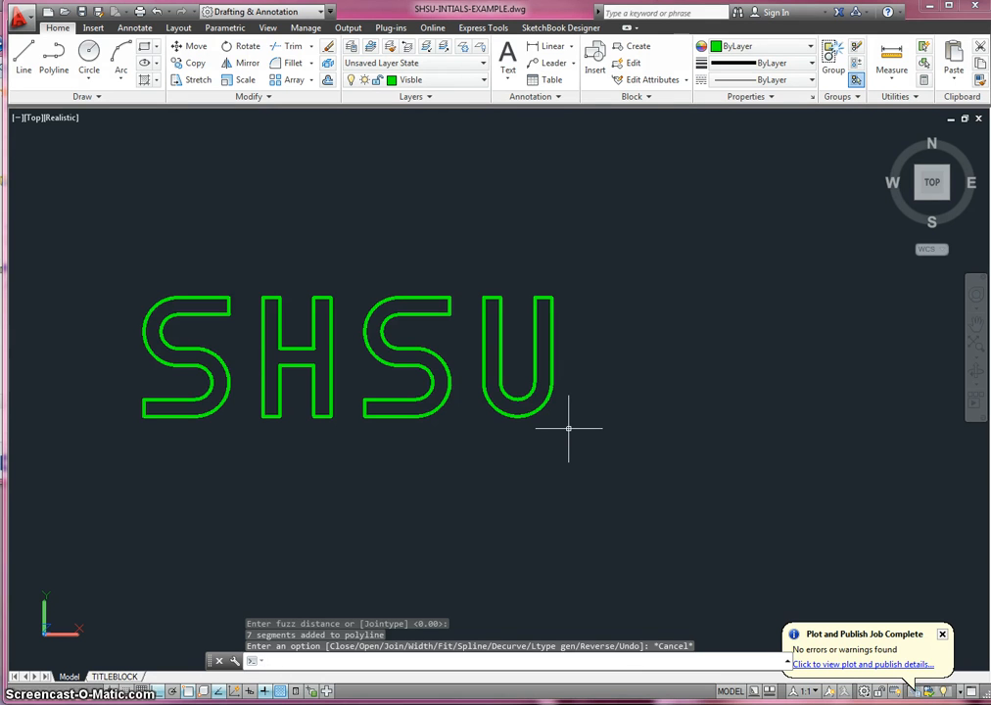
Switch to the 3D Modeling workspace and extrude the four joined SHSU letter polylines to a freely picked height
left_click(321, 12)
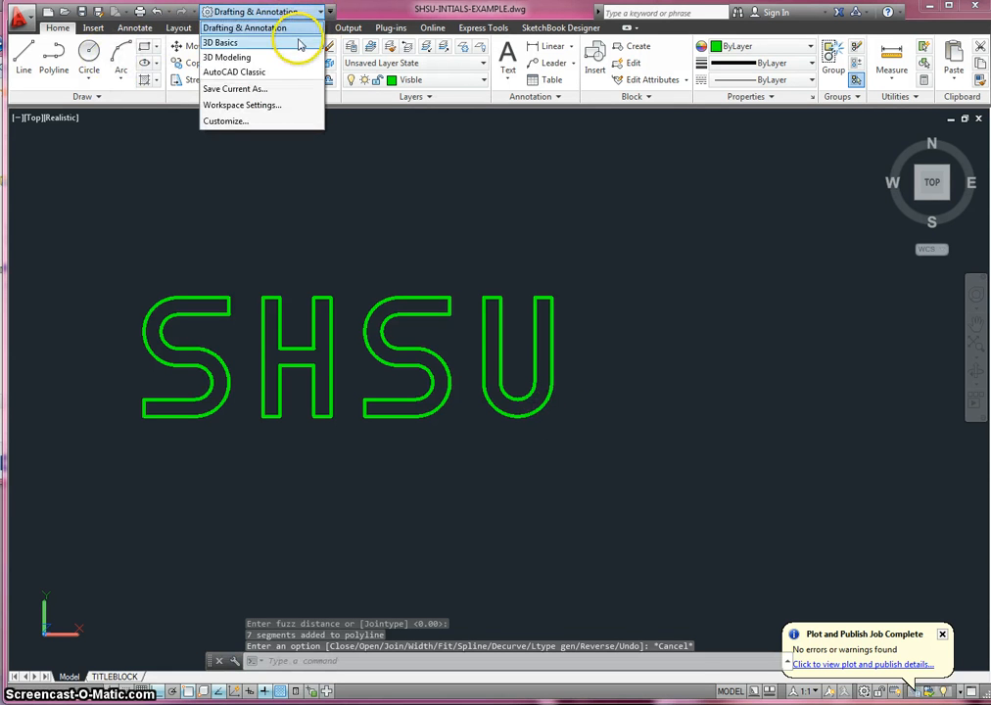
left_click(286, 56)
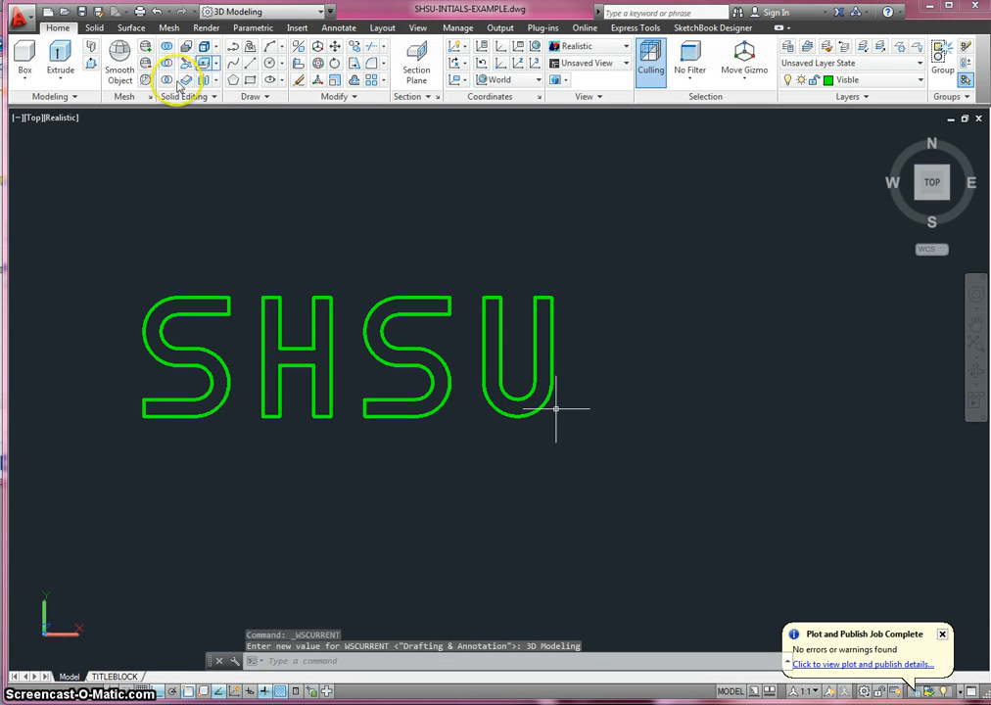
left_click(62, 56)
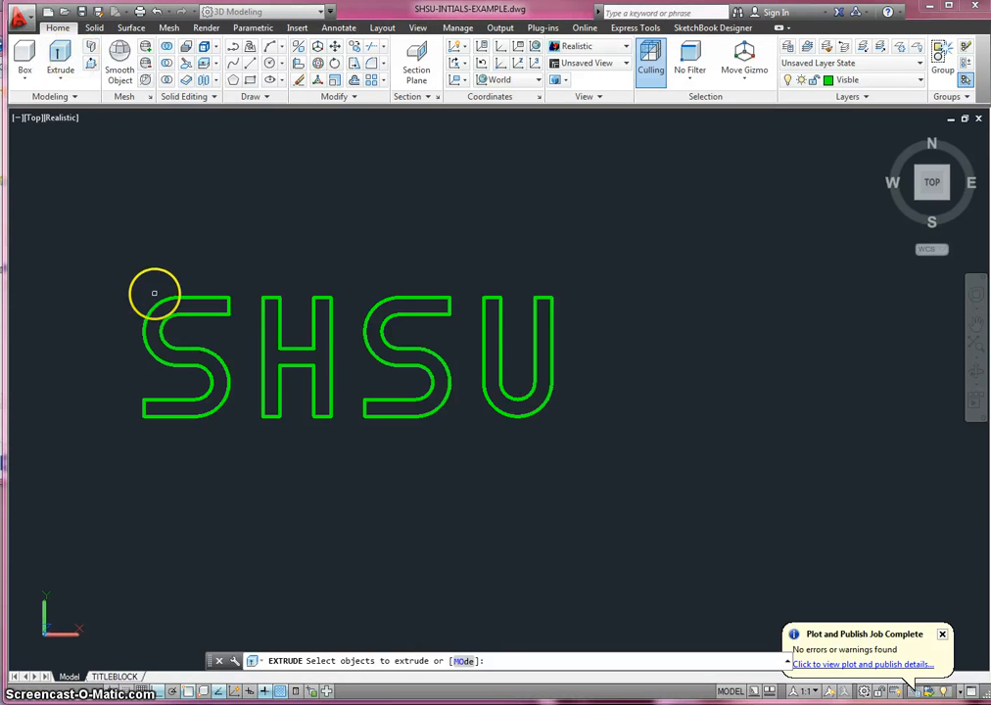
left_click(93, 234)
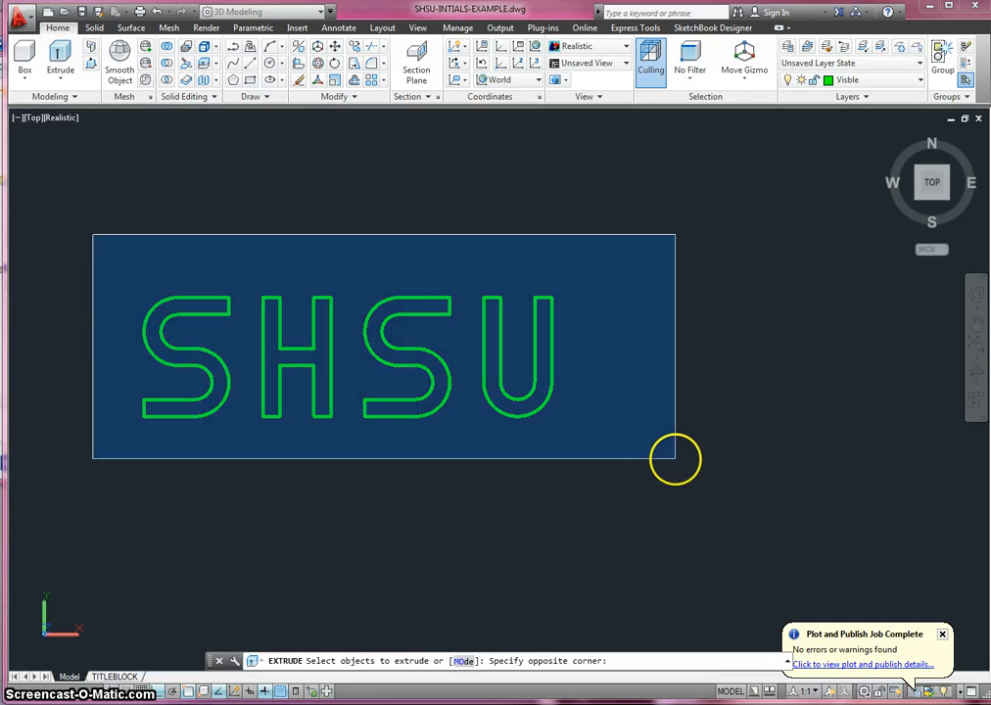
left_click(675, 458)
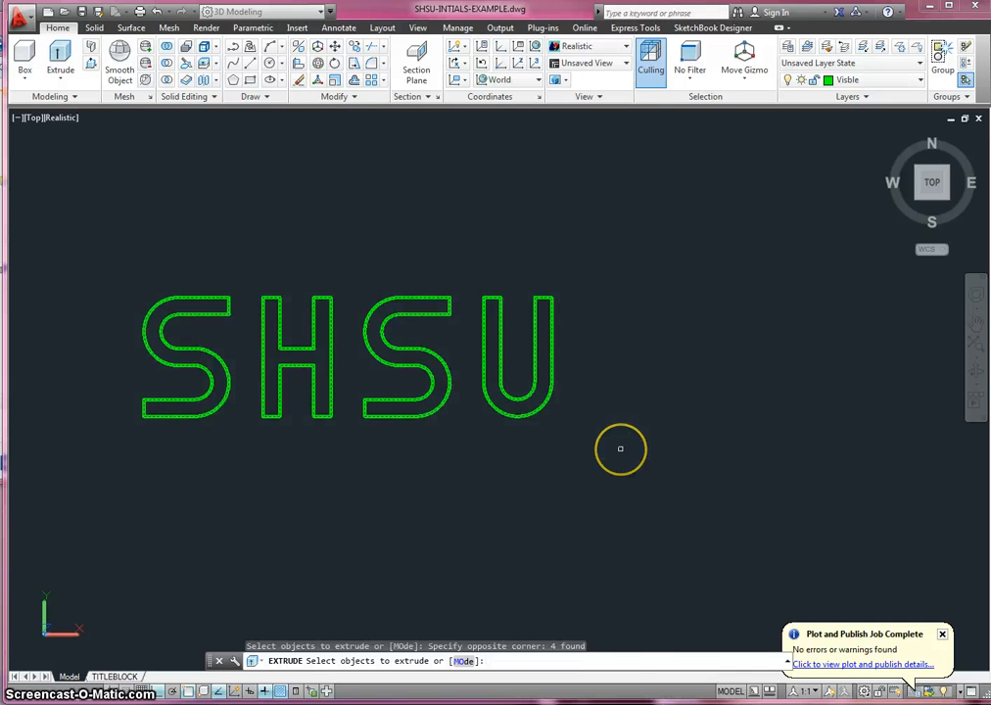
key("Return")
left_click(620, 450)
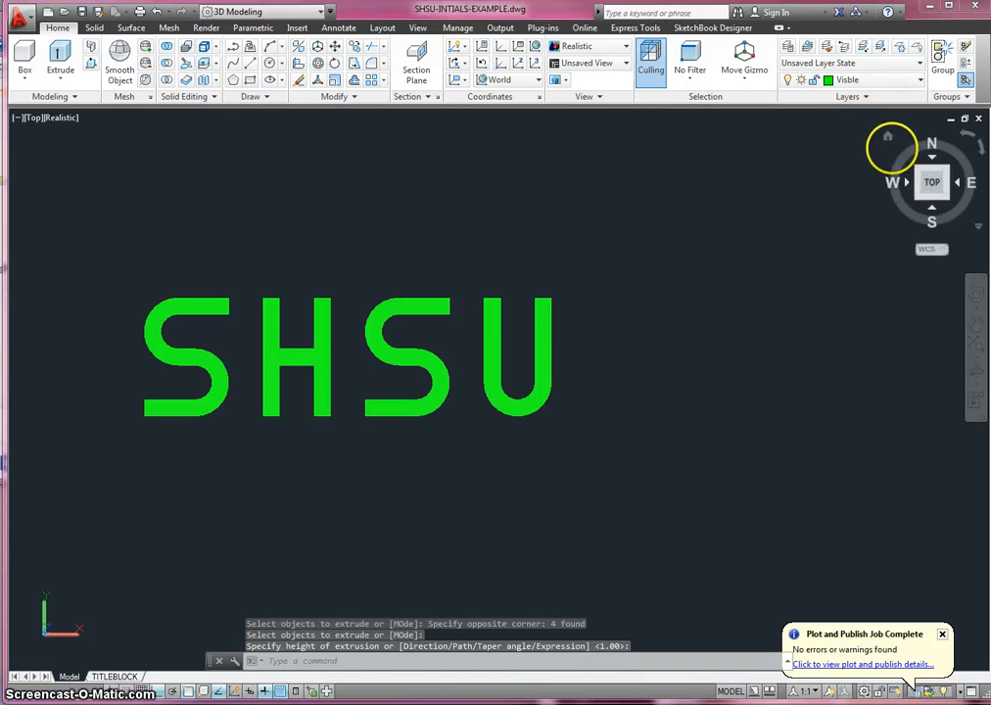
left_click(889, 141)
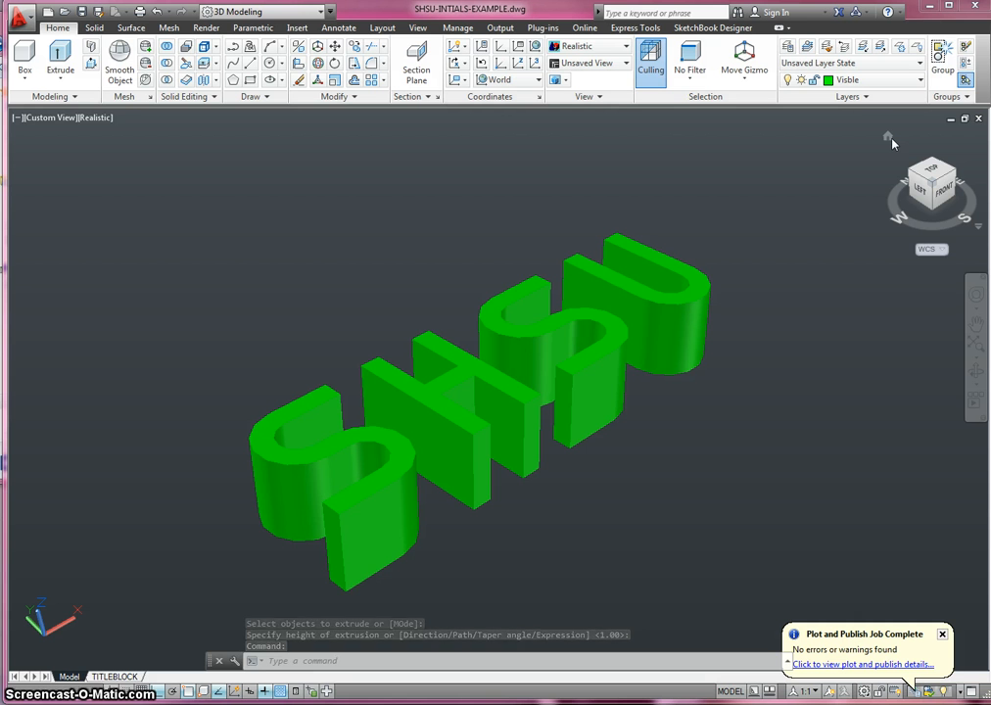
In the TITLEBLOCK layout, delete the viewport showing the letters and the one showing the coordinate arrows and notes
left_click(115, 676)
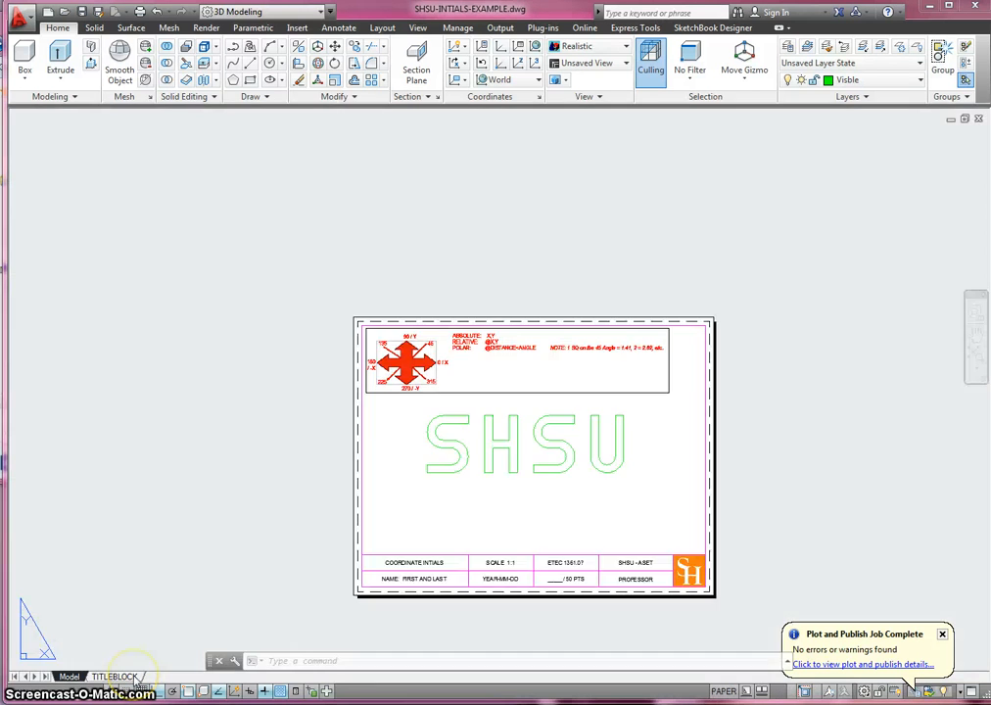
left_click(399, 322)
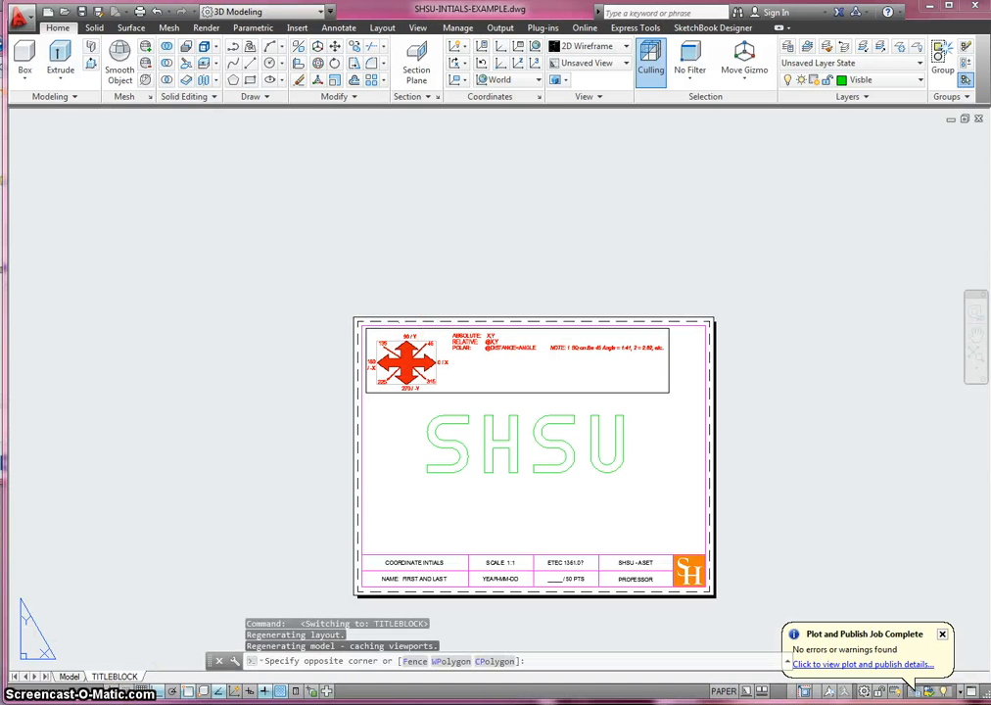
key("Delete")
left_click(402, 328)
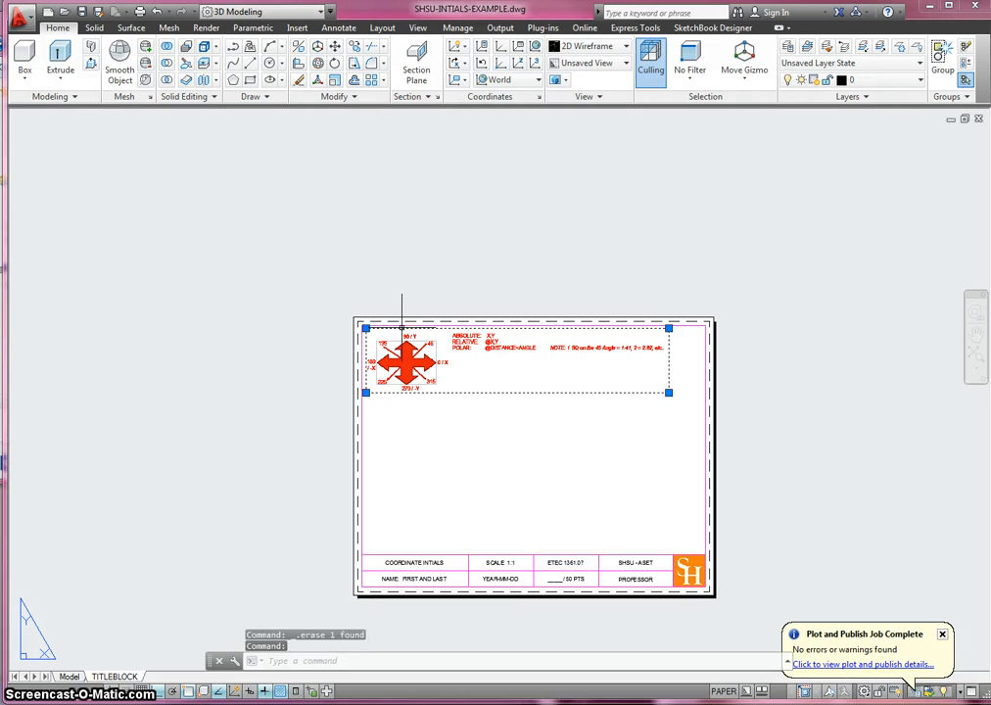
key("Delete")
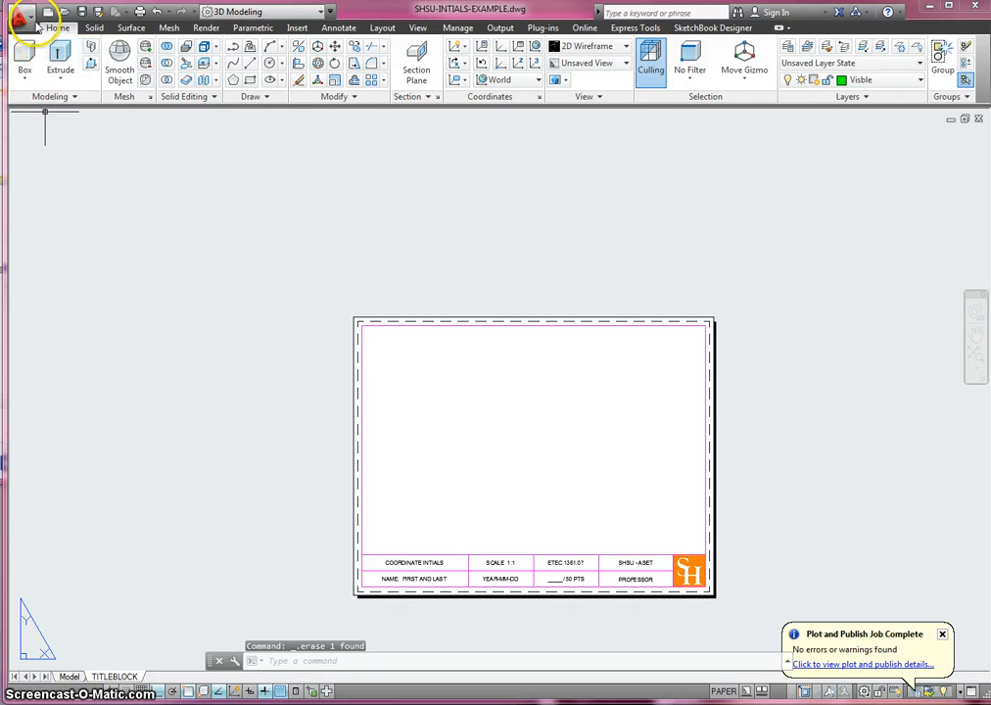
Save the drawing under the new name "P#13 3D Modeled SHSU-INTIALS-EXAMPLE" in the ACAD folder of the S: drive
left_click(30, 20)
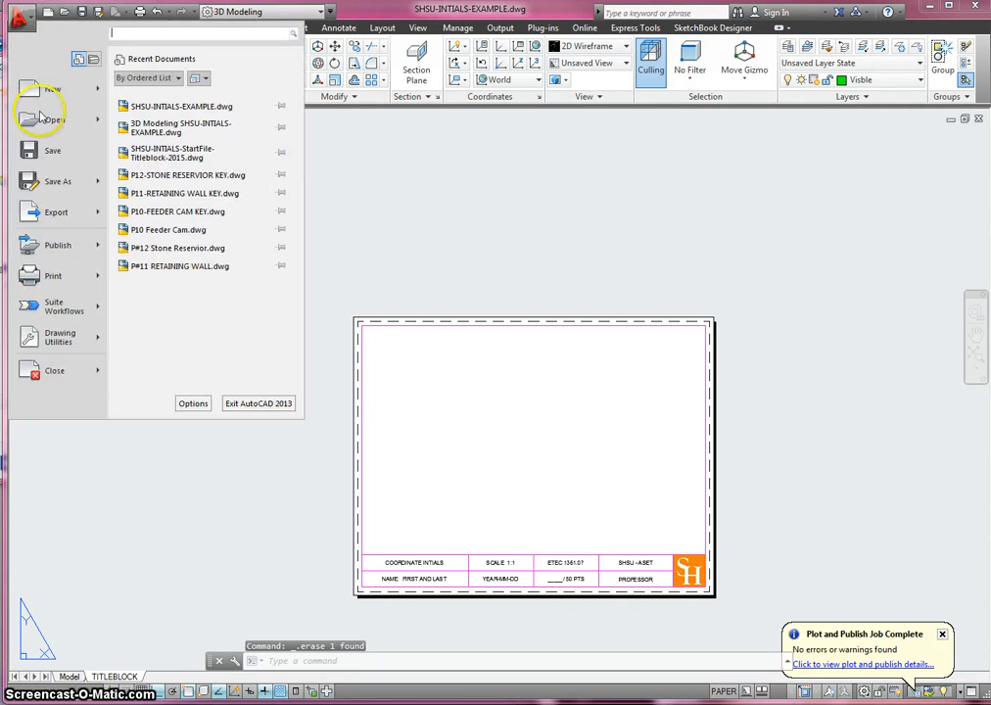
left_click(44, 179)
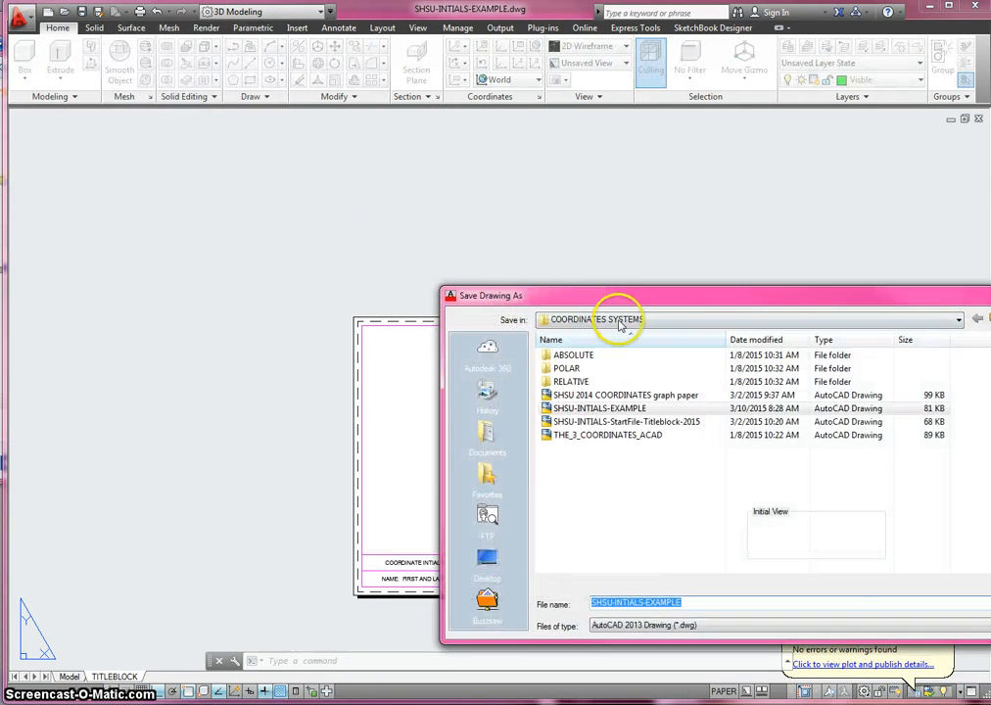
left_click(619, 319)
left_click(617, 480)
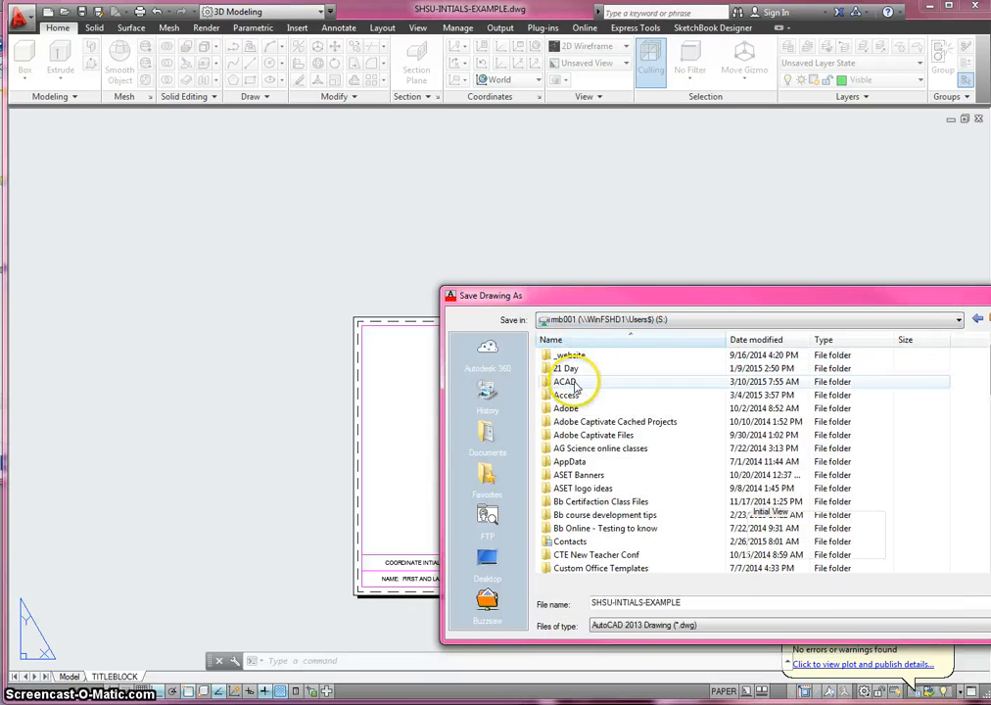
double_click(565, 381)
double_click(639, 602)
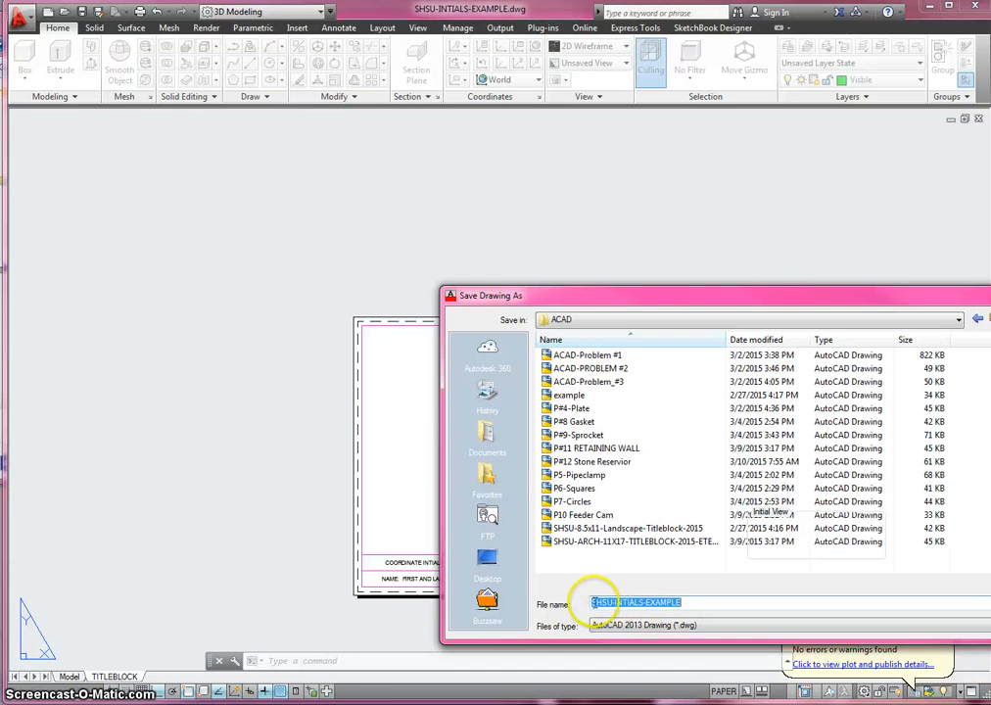
left_click(594, 602)
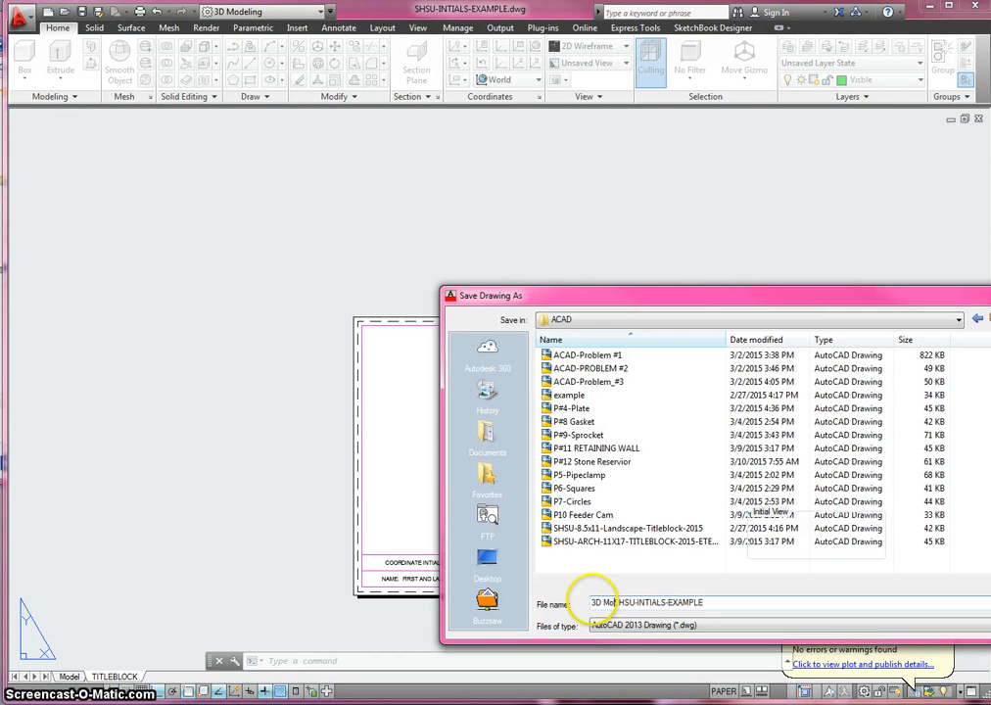
type("3D Model")
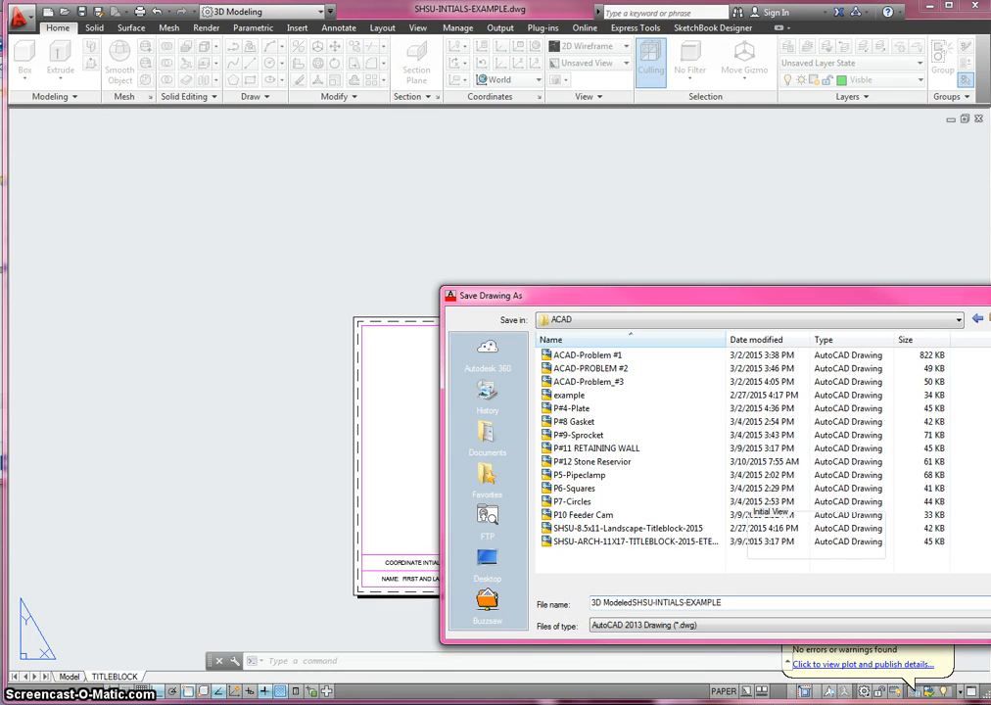
type("ed")
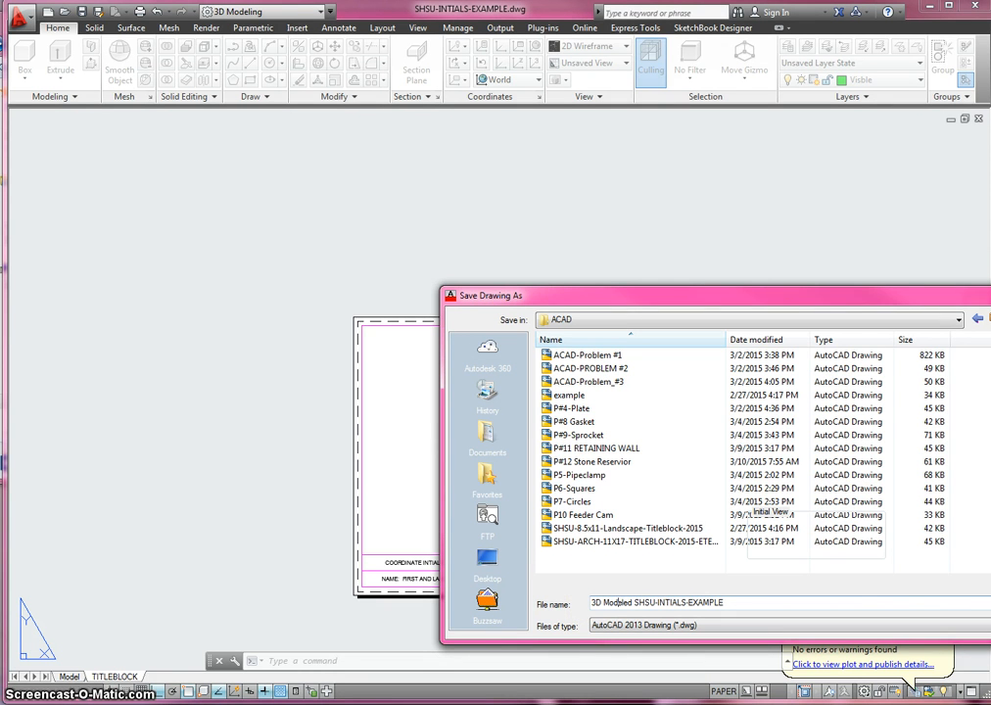
type("P#13")
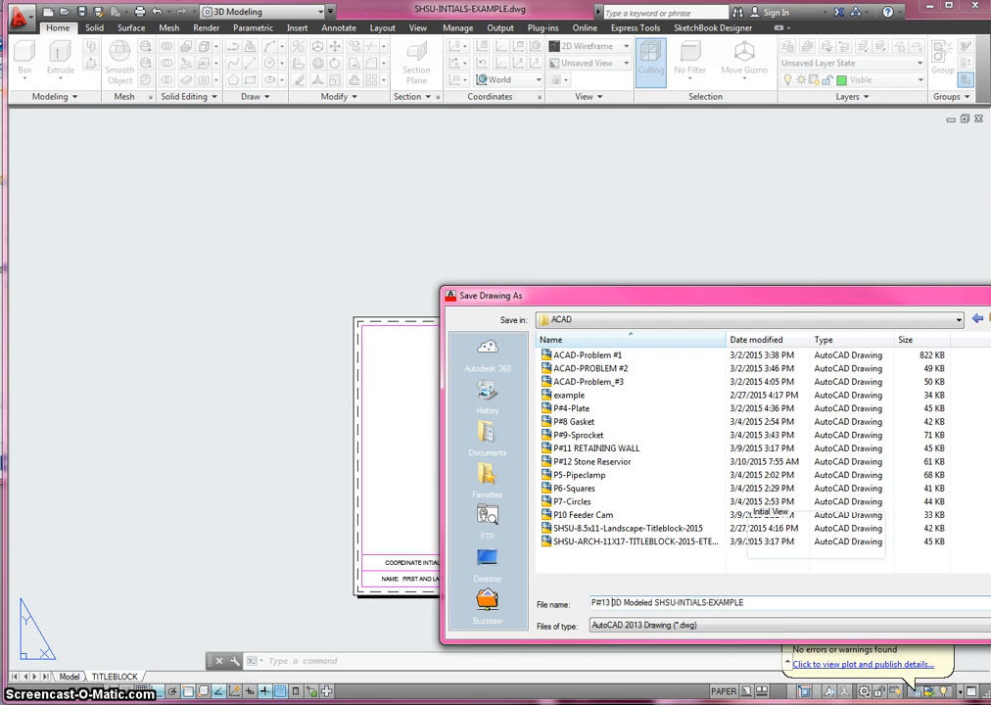
key("Return")
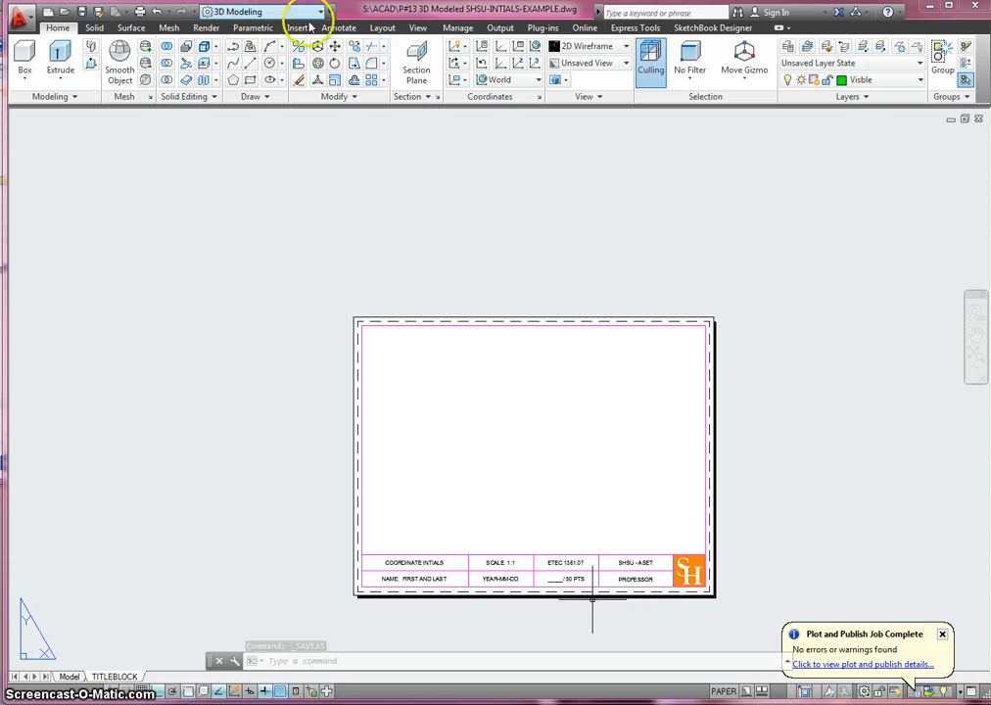
Create a base view of the SHSU letters from model space with the Top orientation, placed above the sheet in the layout
left_click(382, 31)
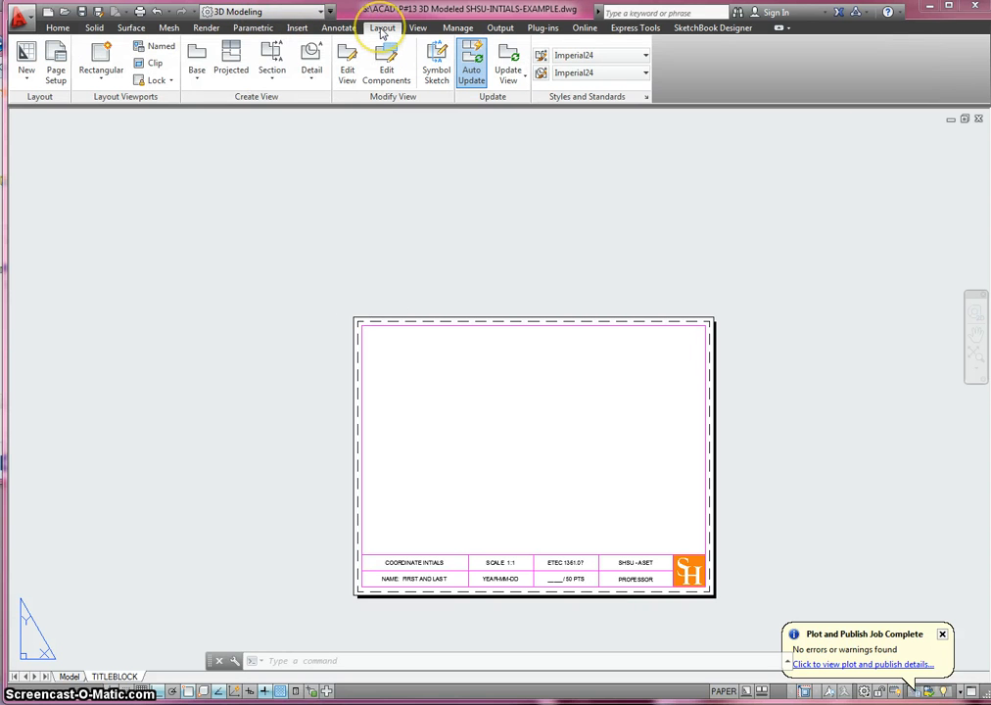
left_click(197, 78)
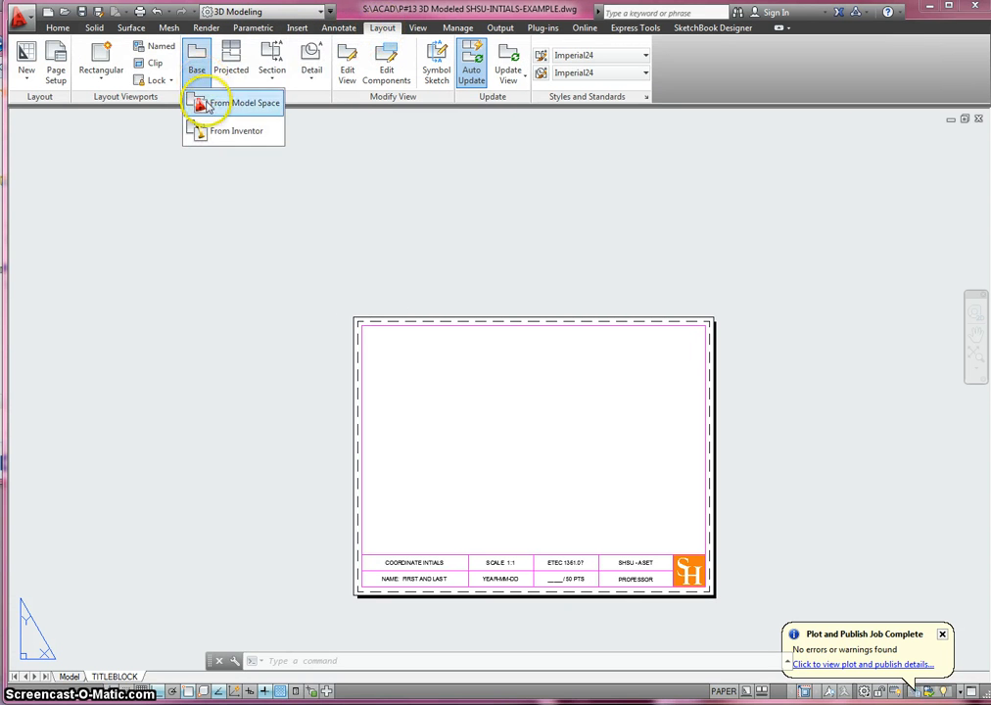
left_click(206, 104)
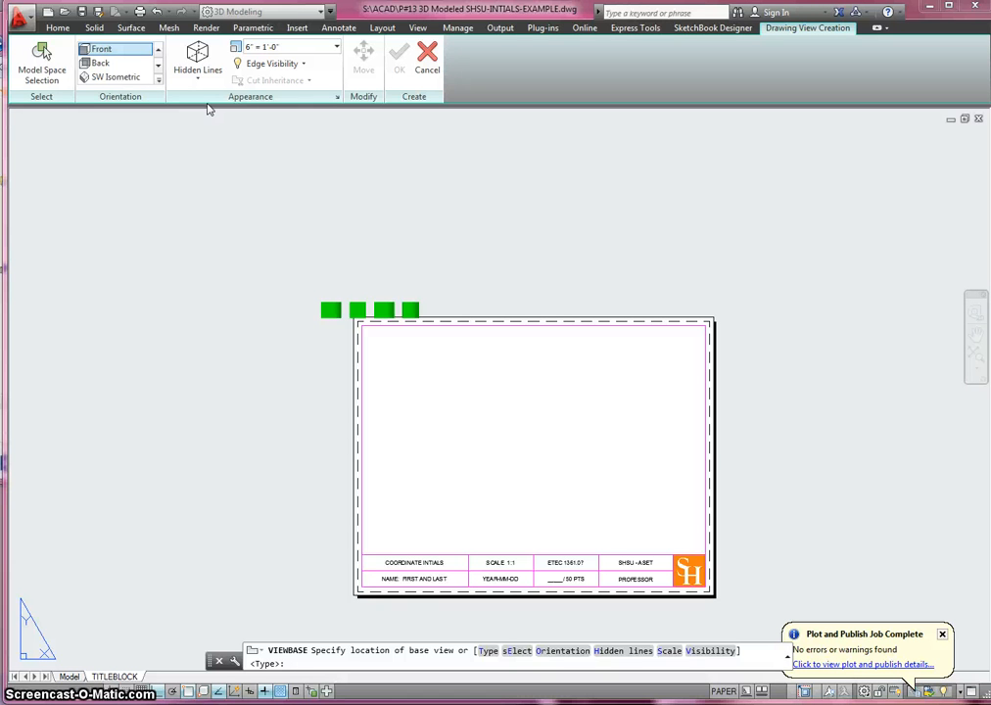
left_click(159, 69)
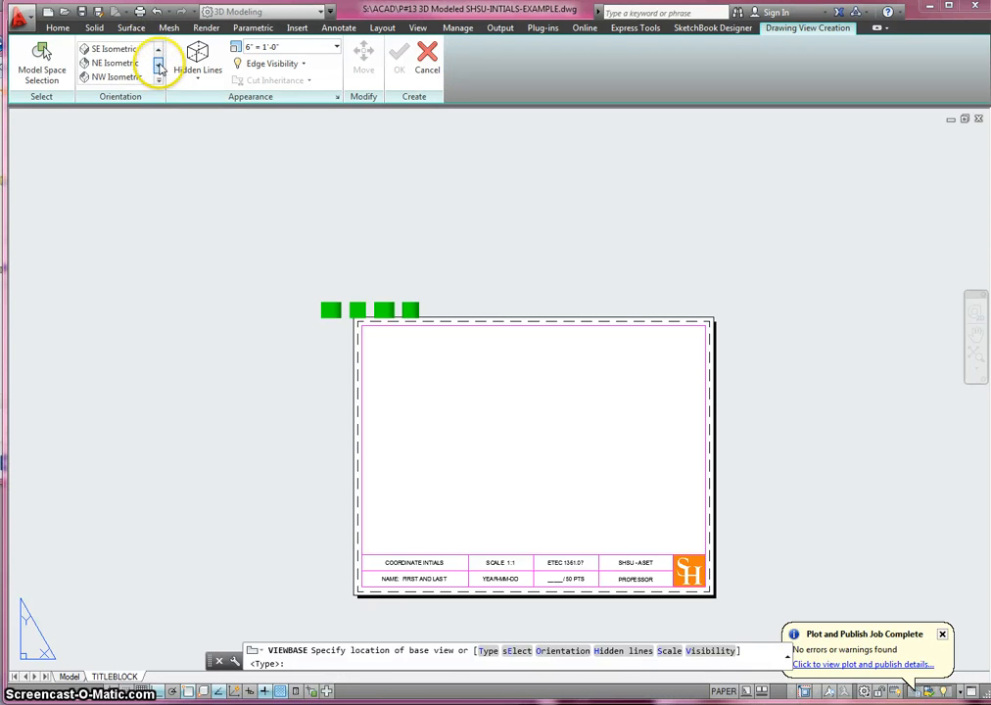
left_click(158, 50)
left_click(158, 79)
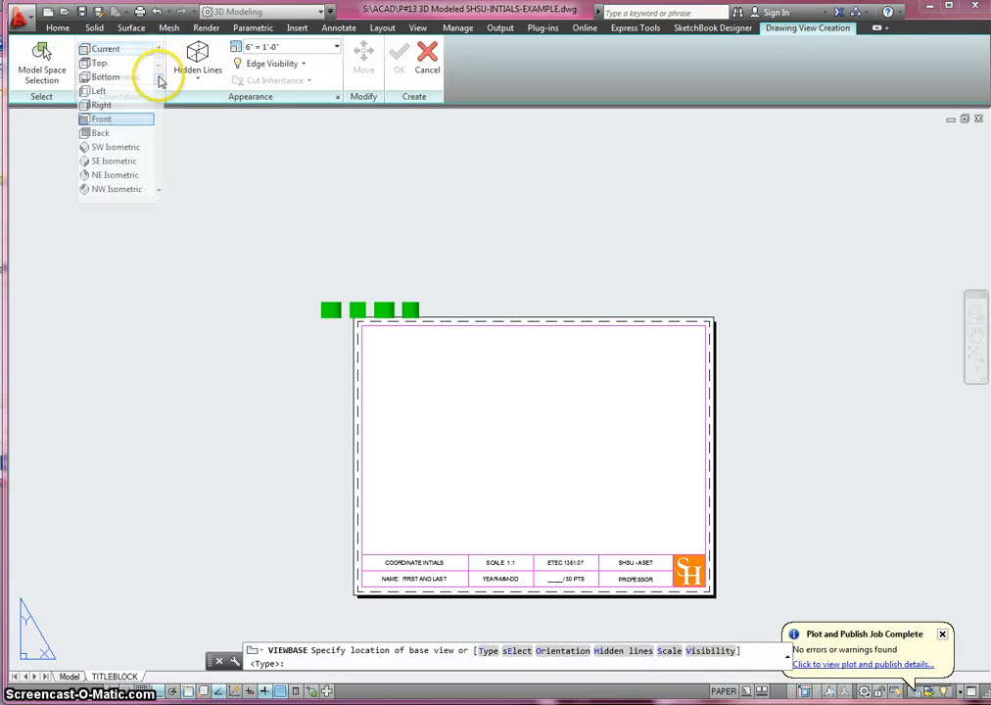
left_click(116, 64)
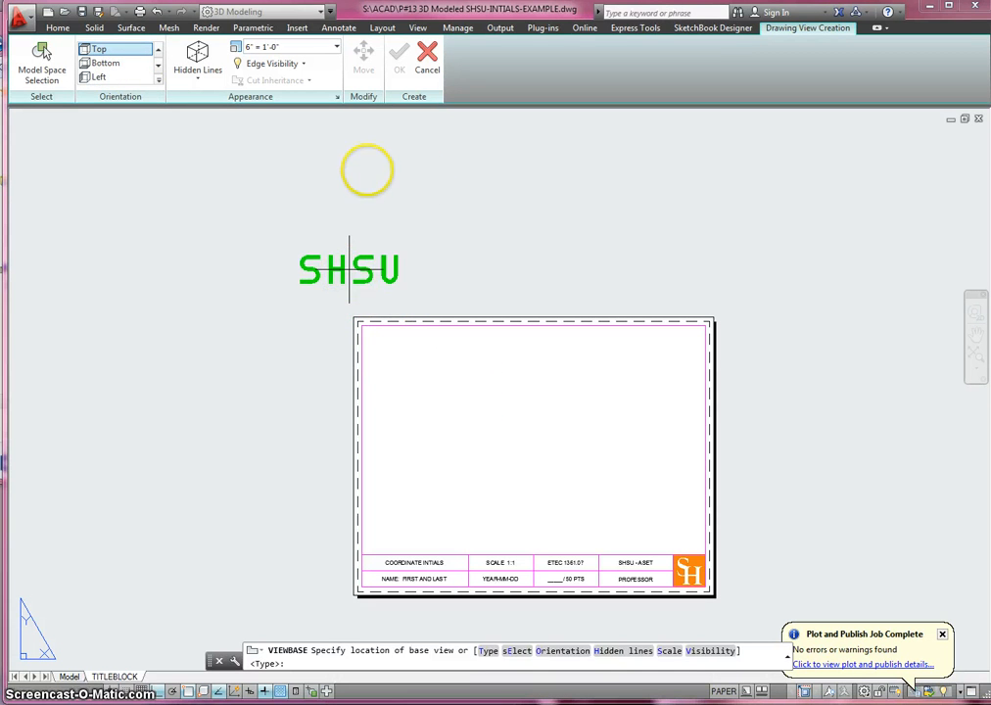
left_click(367, 171)
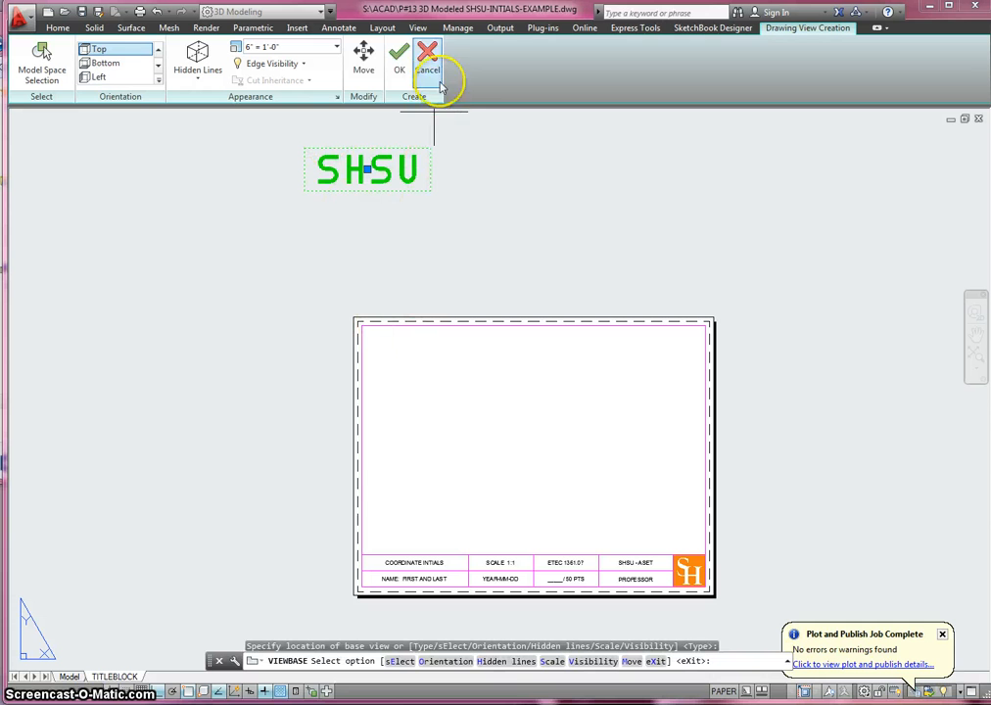
Move the base view into the lower-left area of the title block frame and accept it
left_click(363, 62)
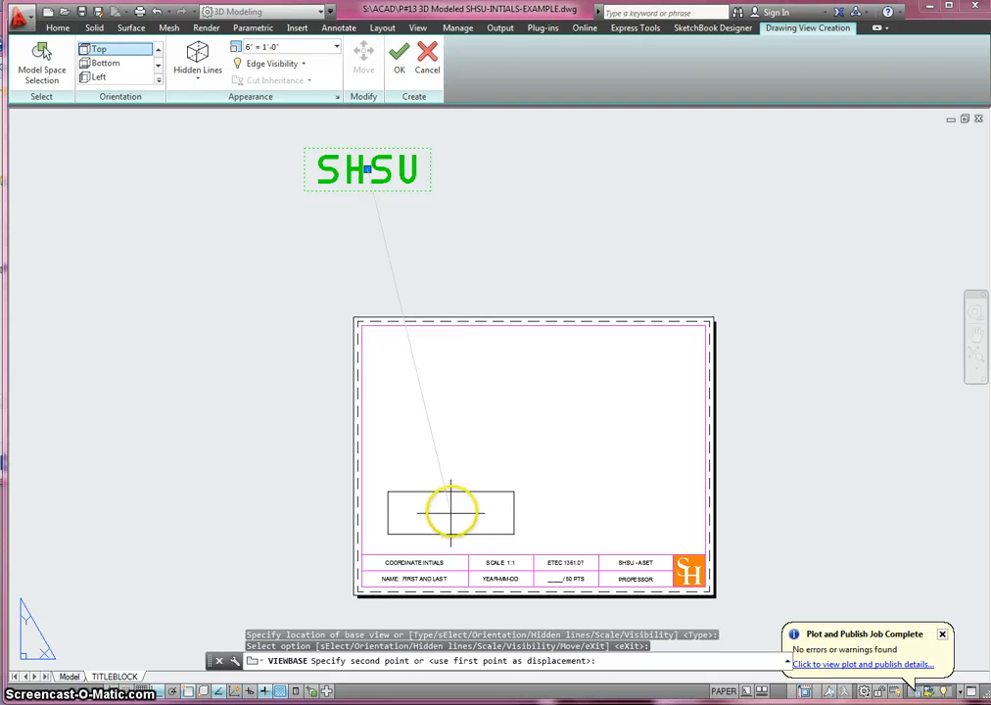
left_click(462, 500)
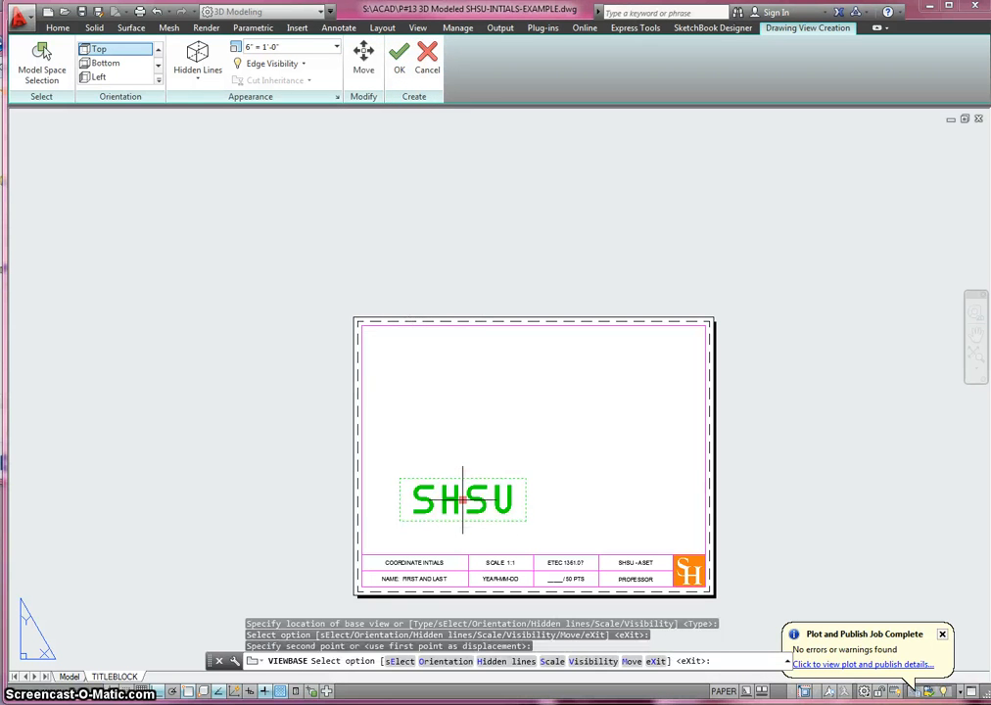
left_click(400, 75)
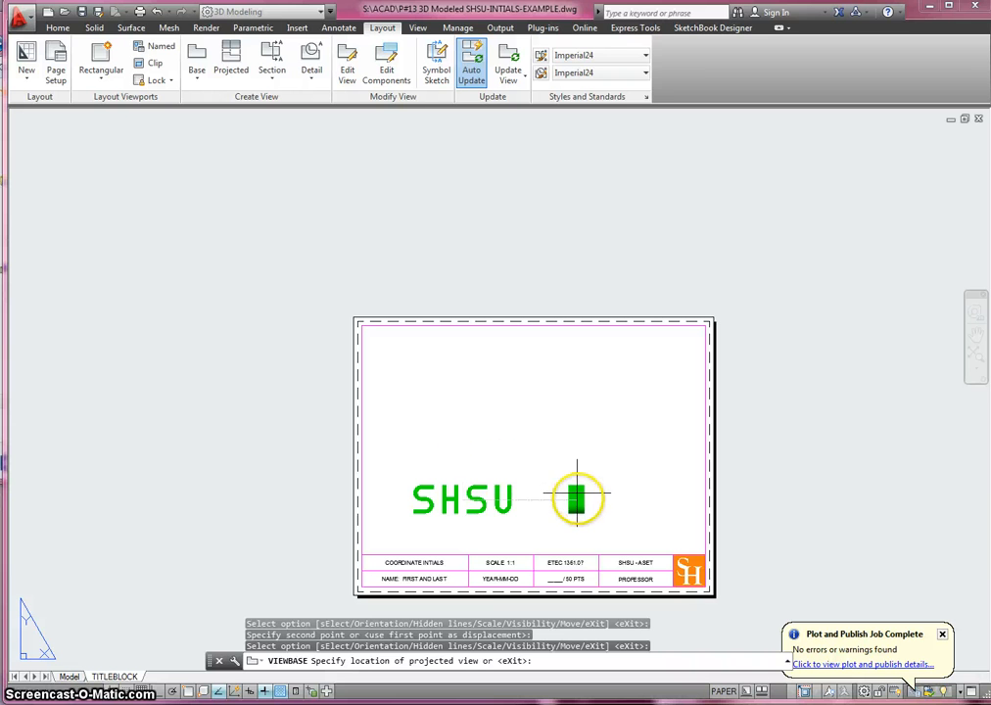
Place a projected side view to the right of the base view and an isometric view at the sheet's upper right, and finish
left_click(573, 499)
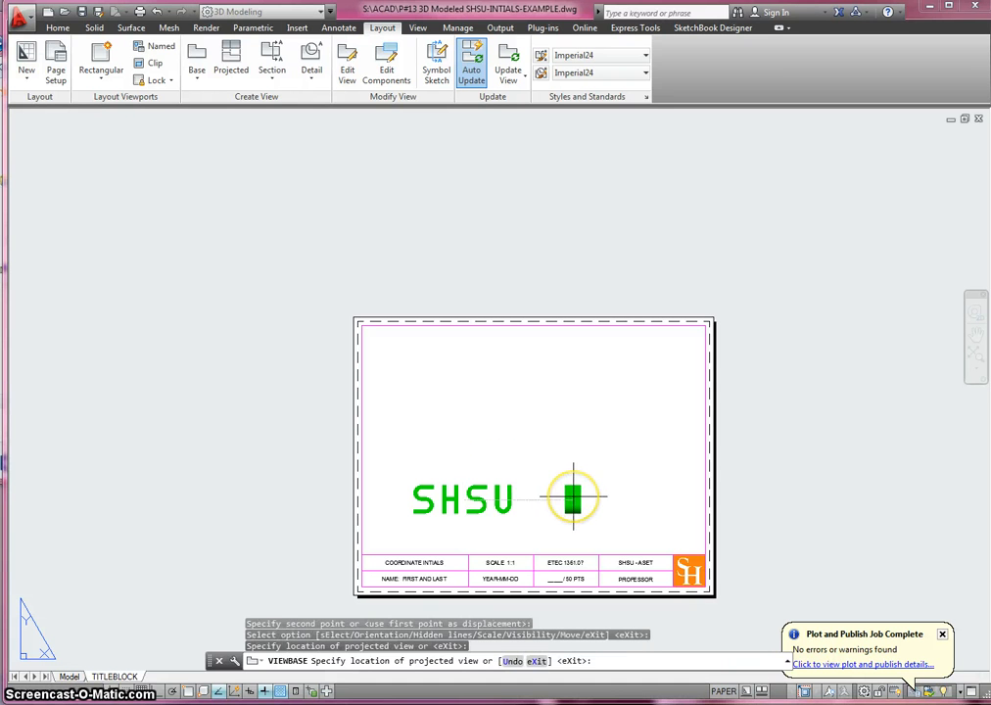
left_click(616, 393)
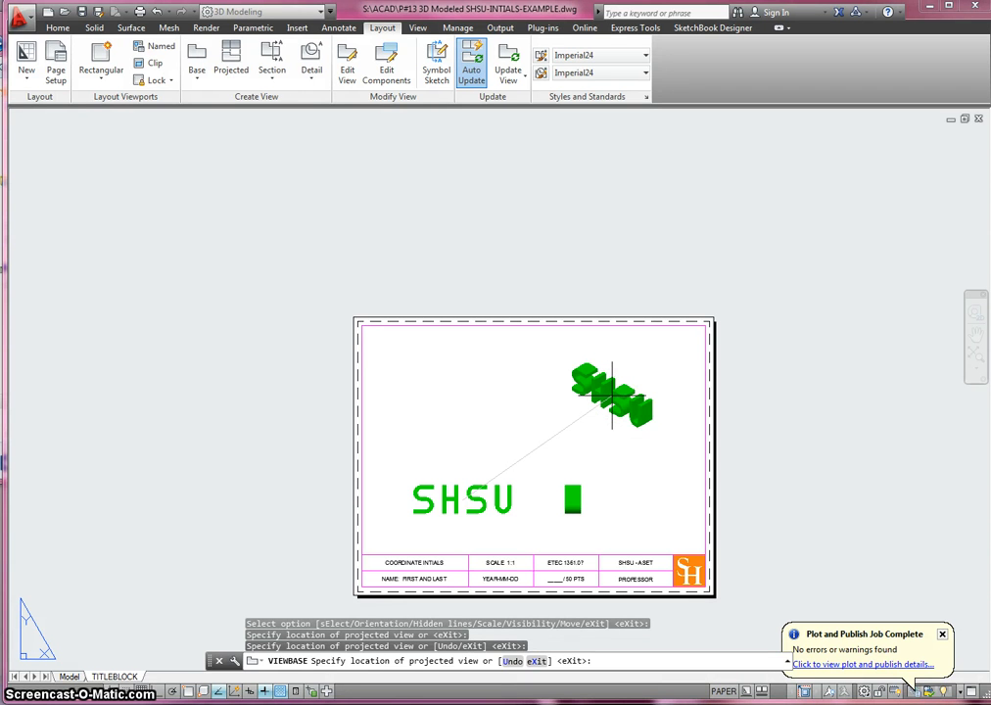
right_click(641, 393)
left_click(662, 405)
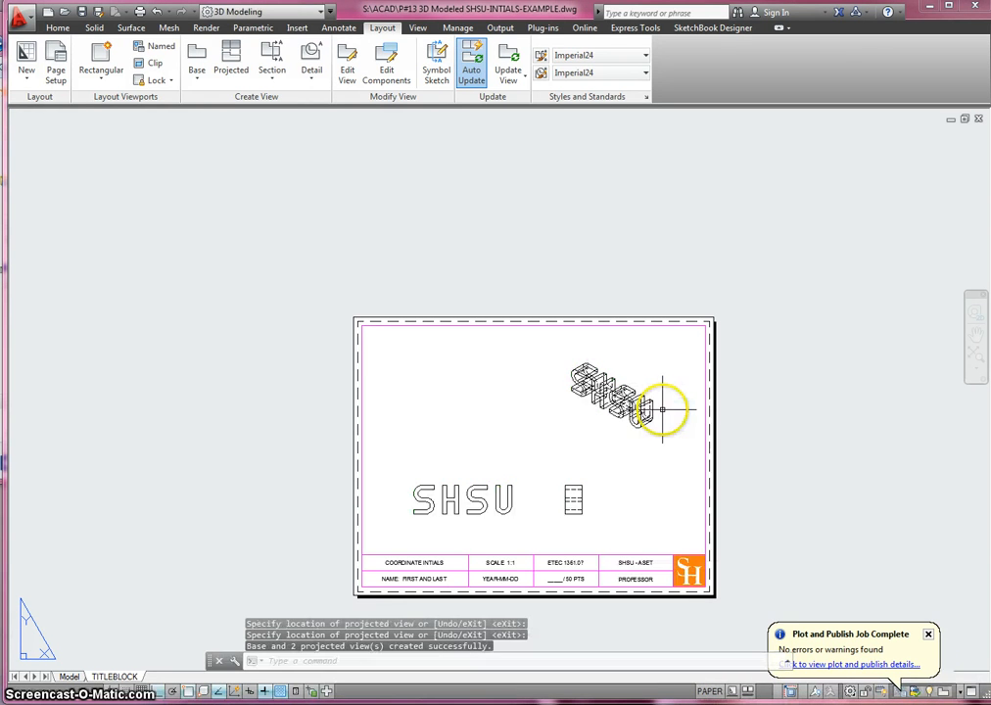
Set the isometric view's display to Shaded with visible lines and end the view edit
double_click(585, 371)
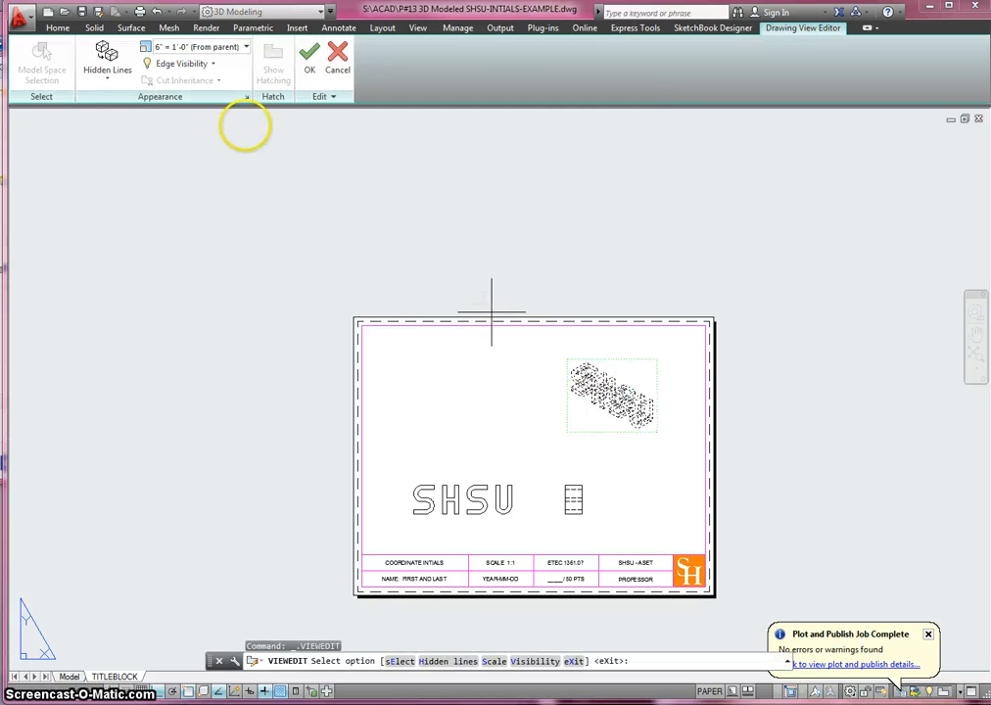
left_click(104, 82)
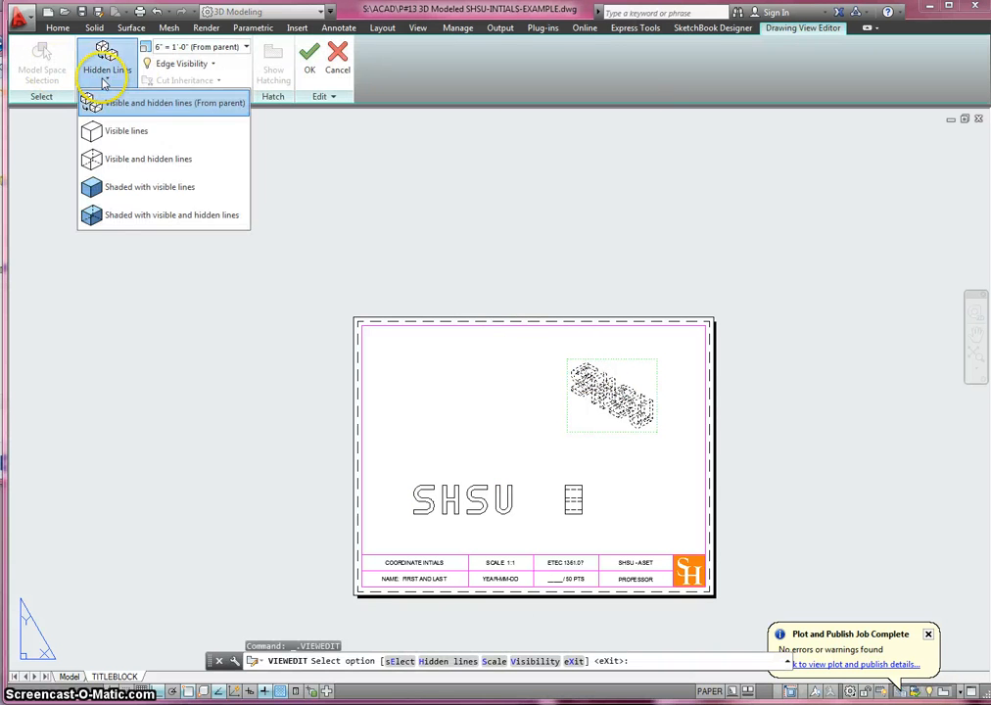
left_click(125, 188)
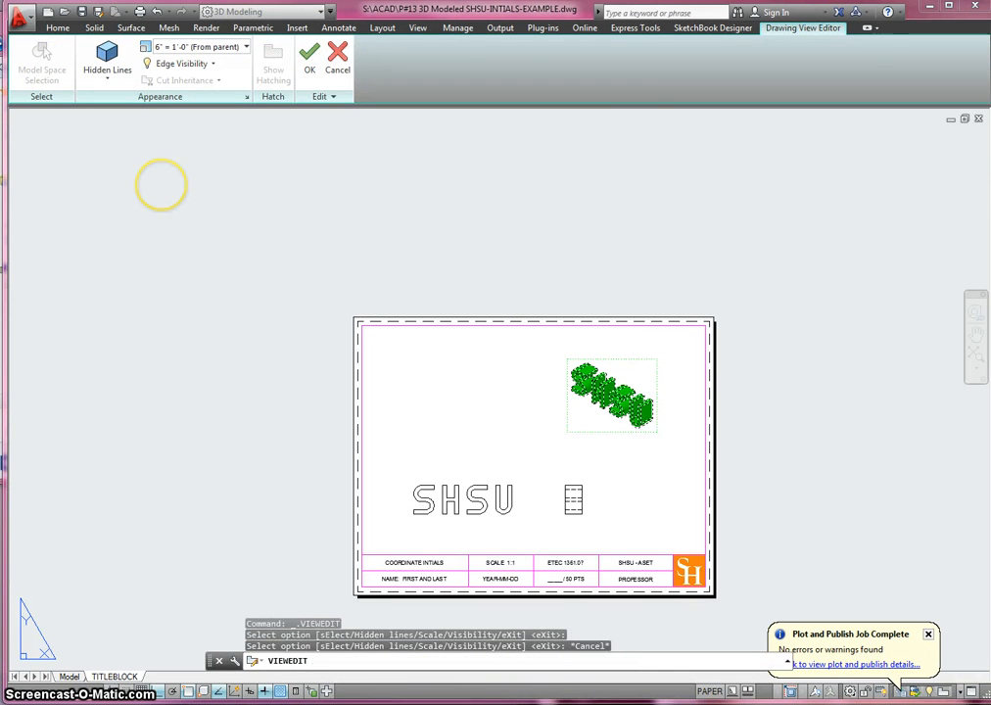
key("Escape")
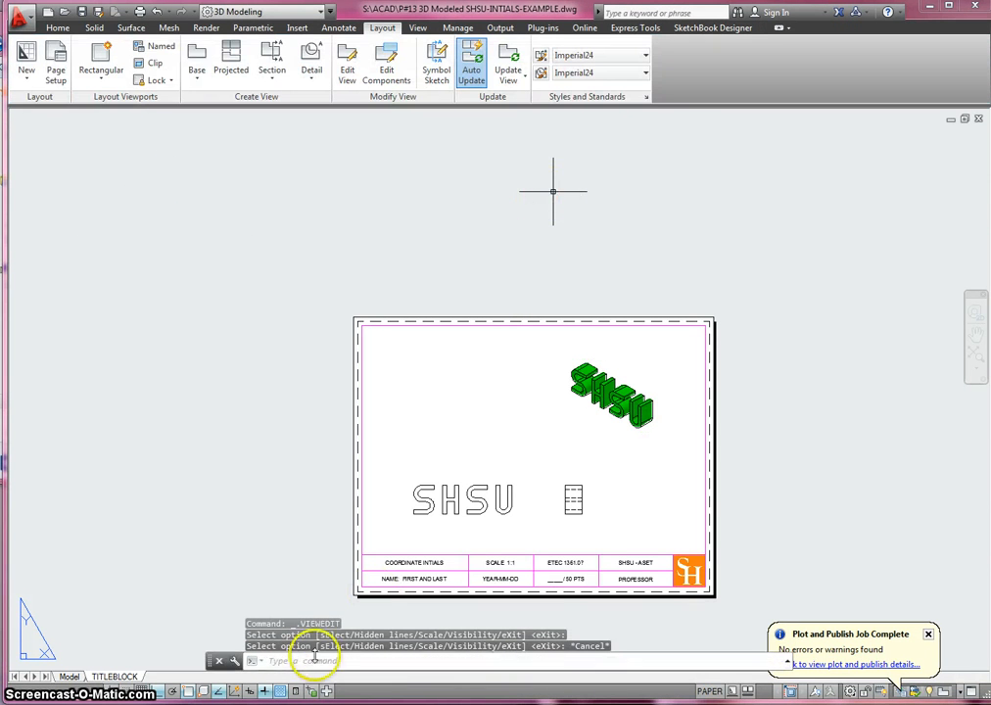
Return to model space and select all four SHSU letter solids
left_click(68, 677)
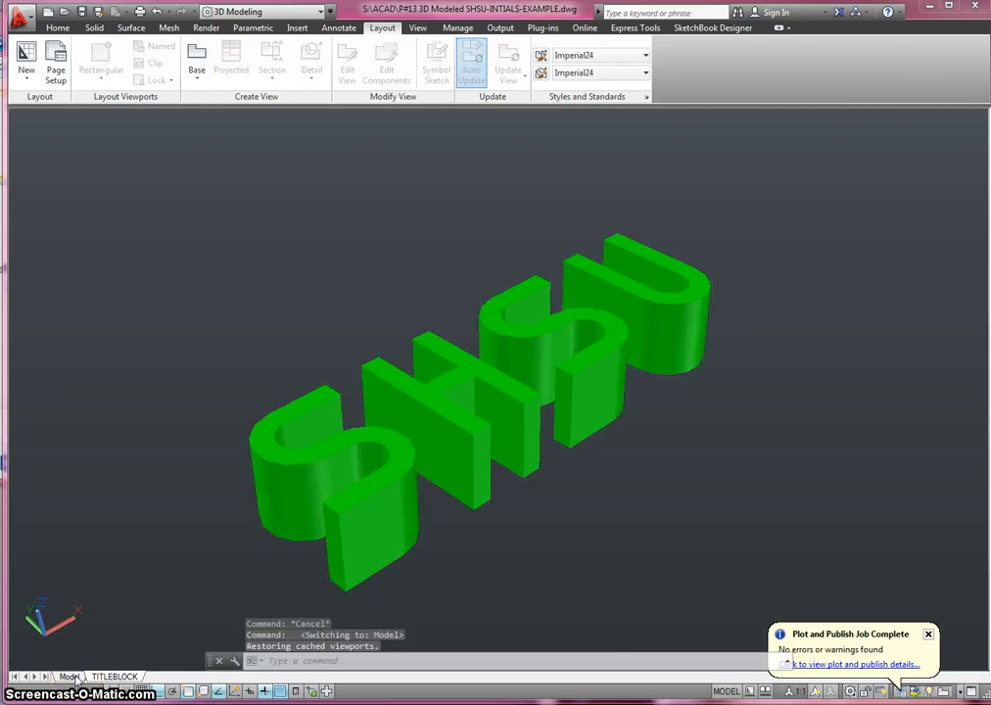
left_click(94, 28)
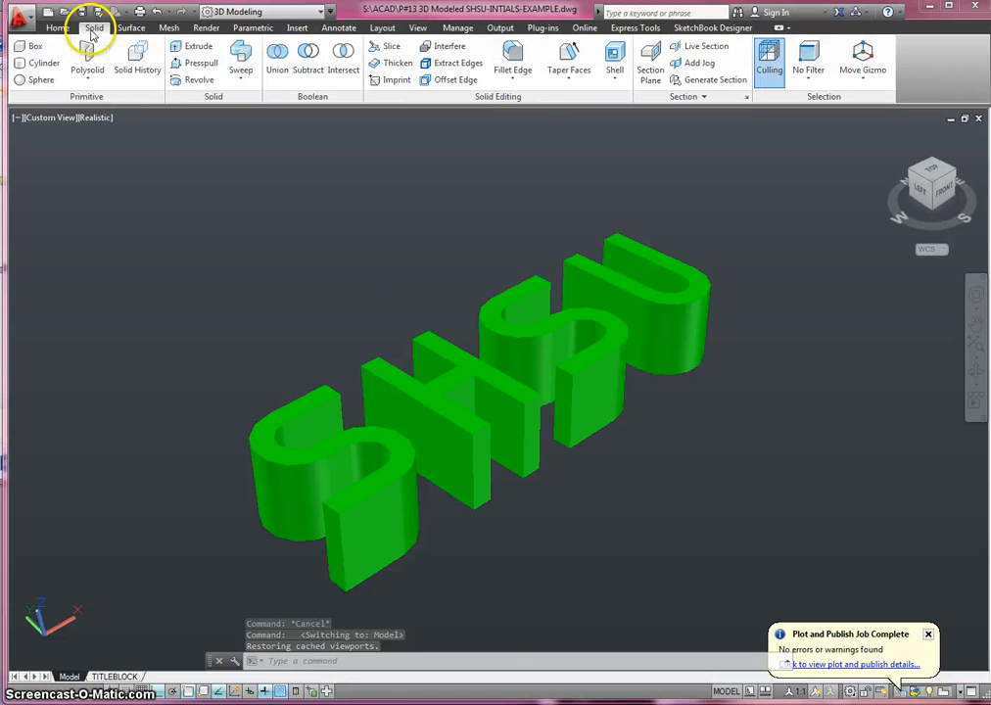
left_click(581, 253)
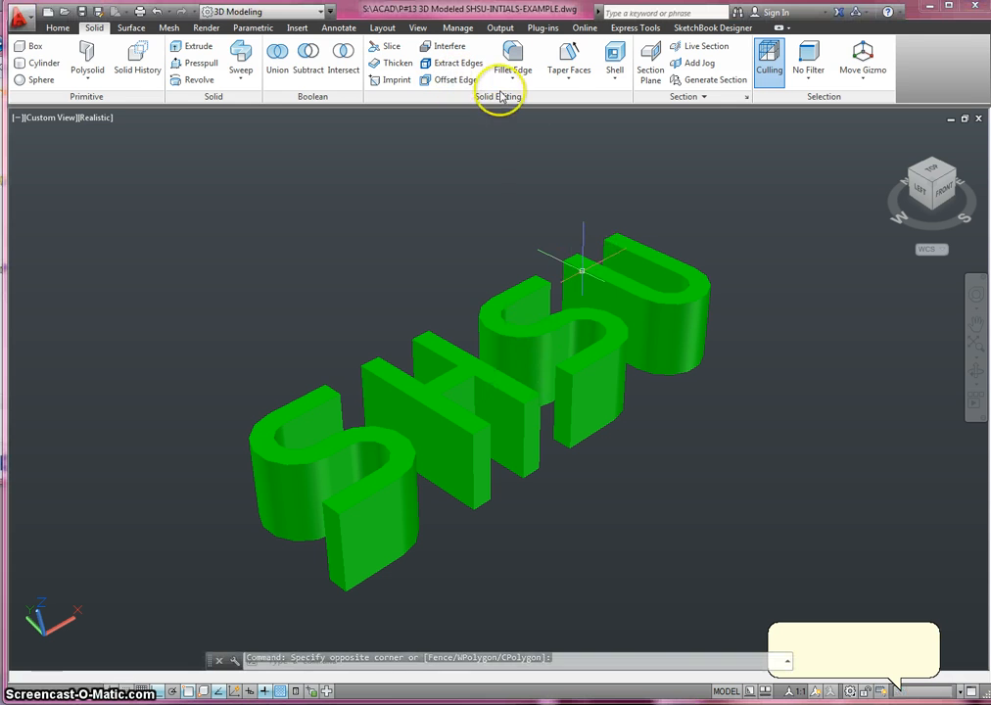
left_click(418, 28)
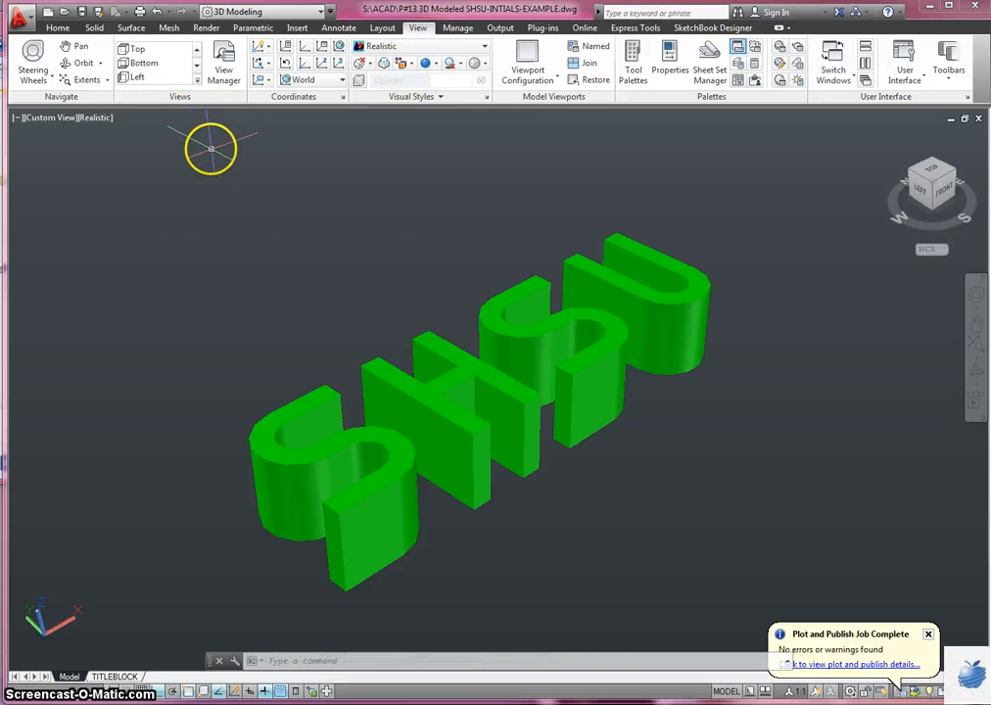
left_click(94, 27)
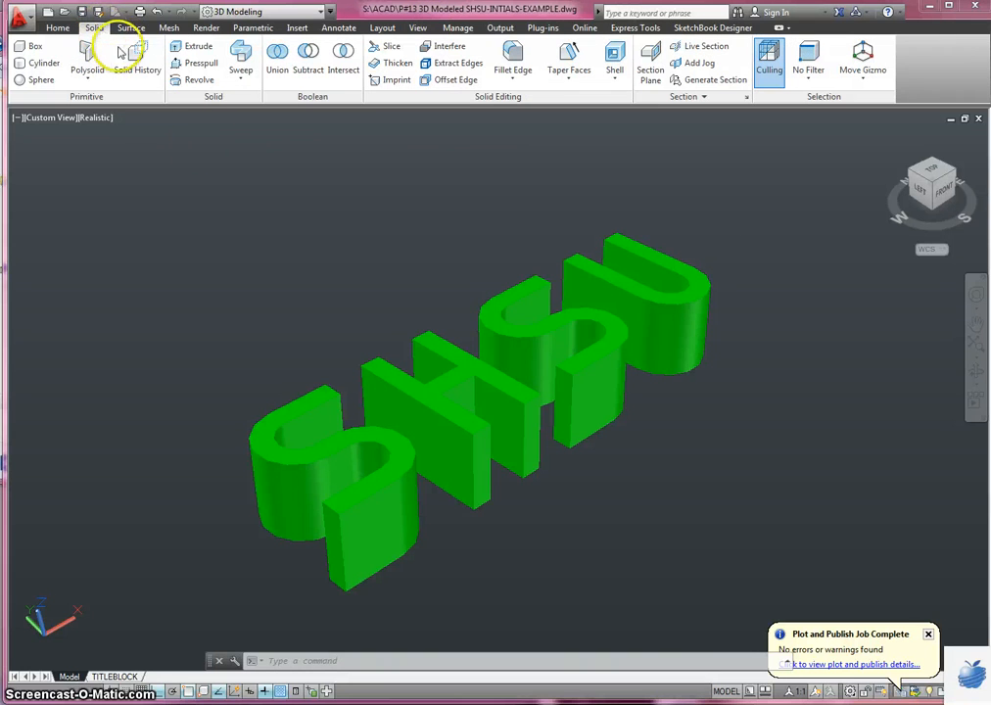
left_click(93, 146)
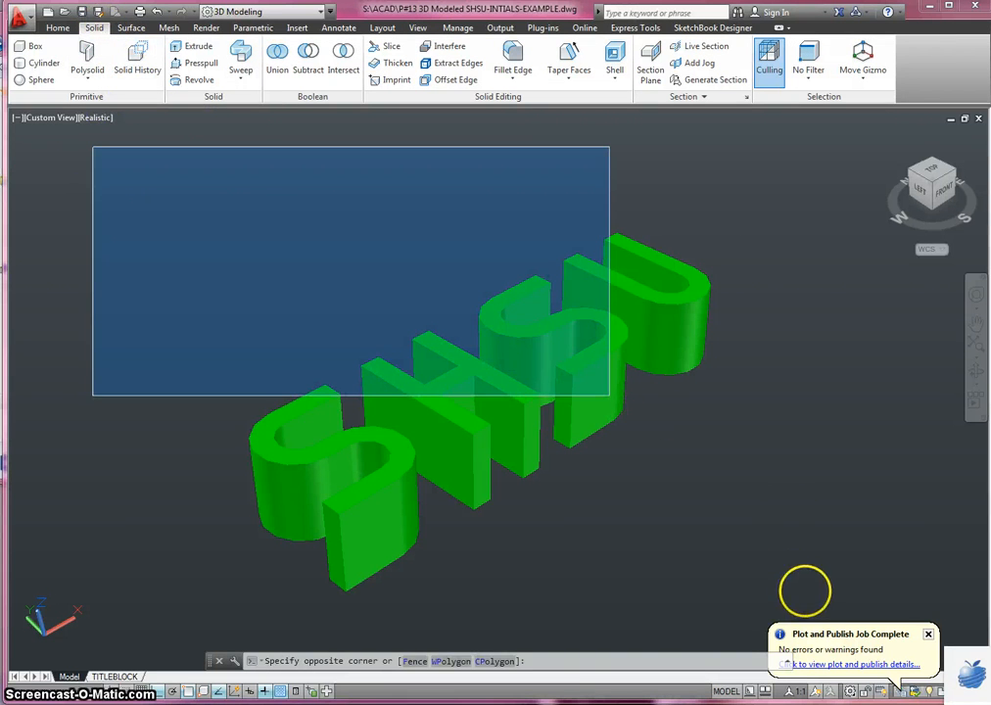
left_click(806, 593)
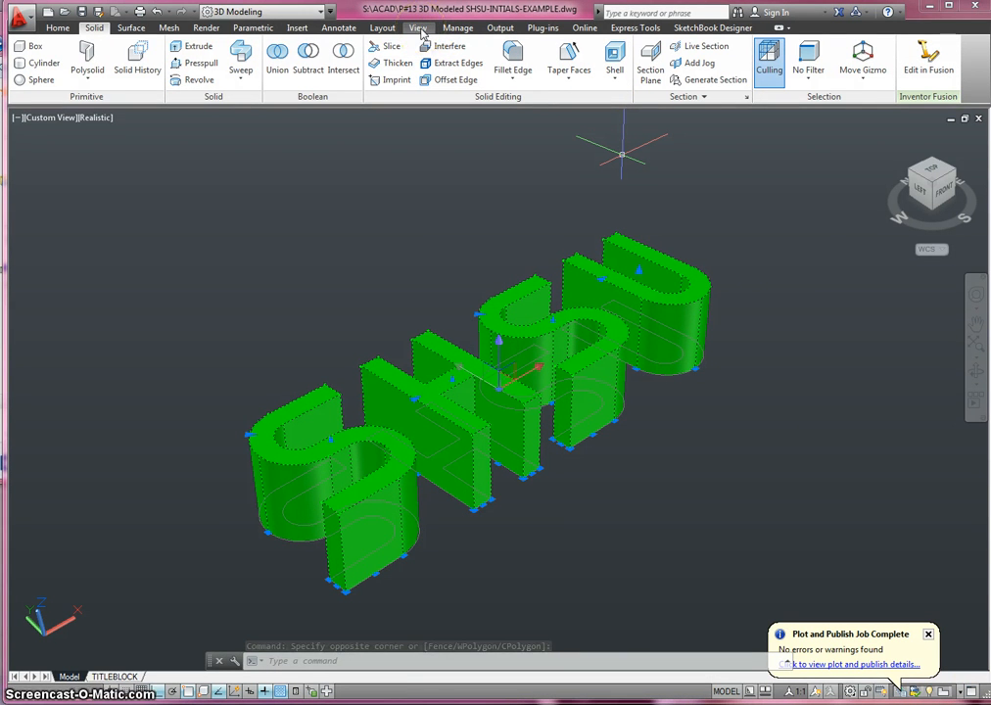
left_click(209, 27)
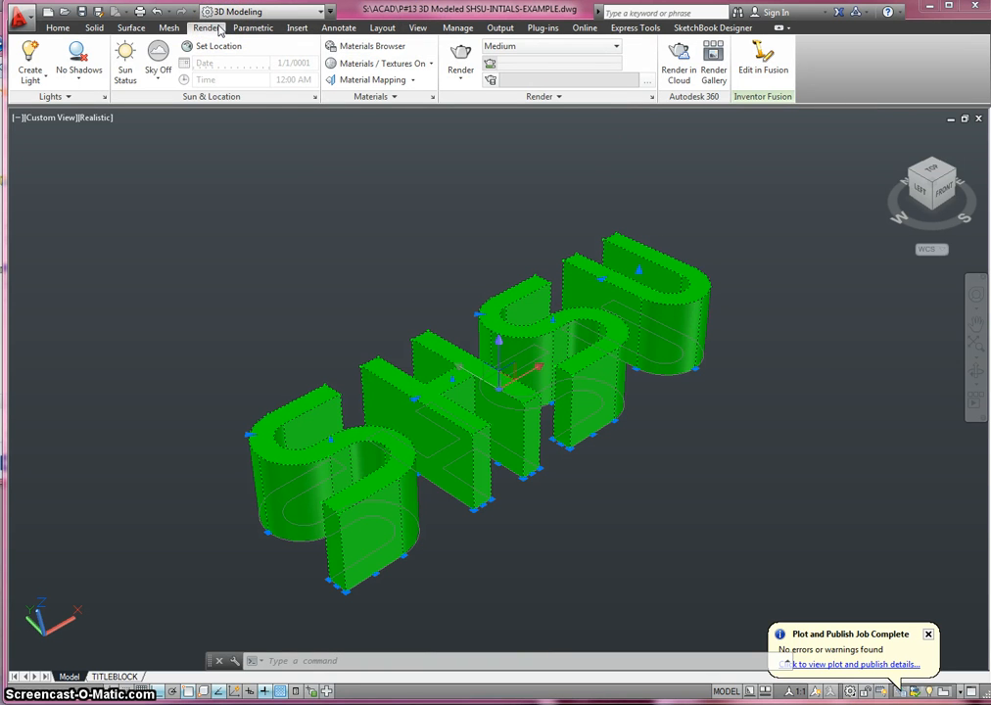
left_click(137, 27)
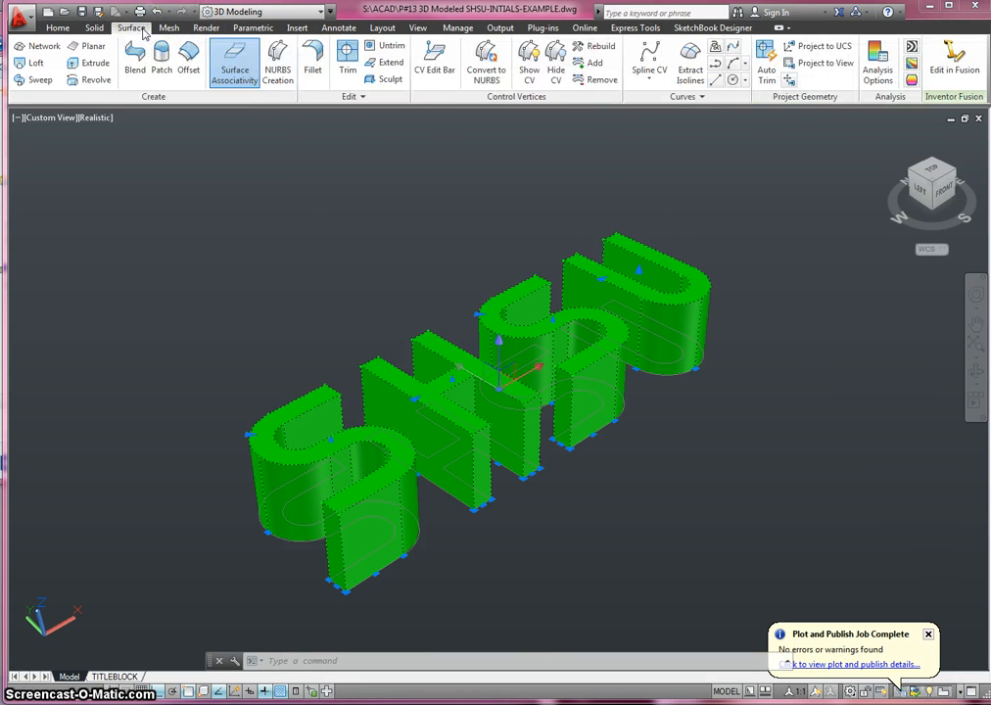
left_click(456, 29)
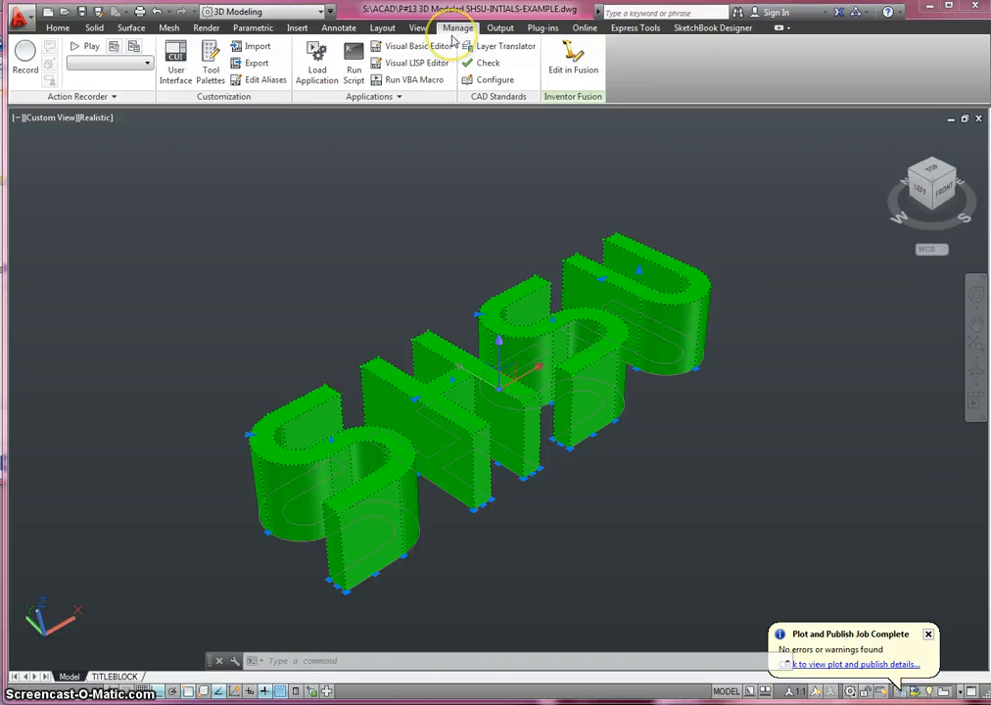
Try the 2D Wireframe and Wireframe visual styles on the letter model
left_click(418, 29)
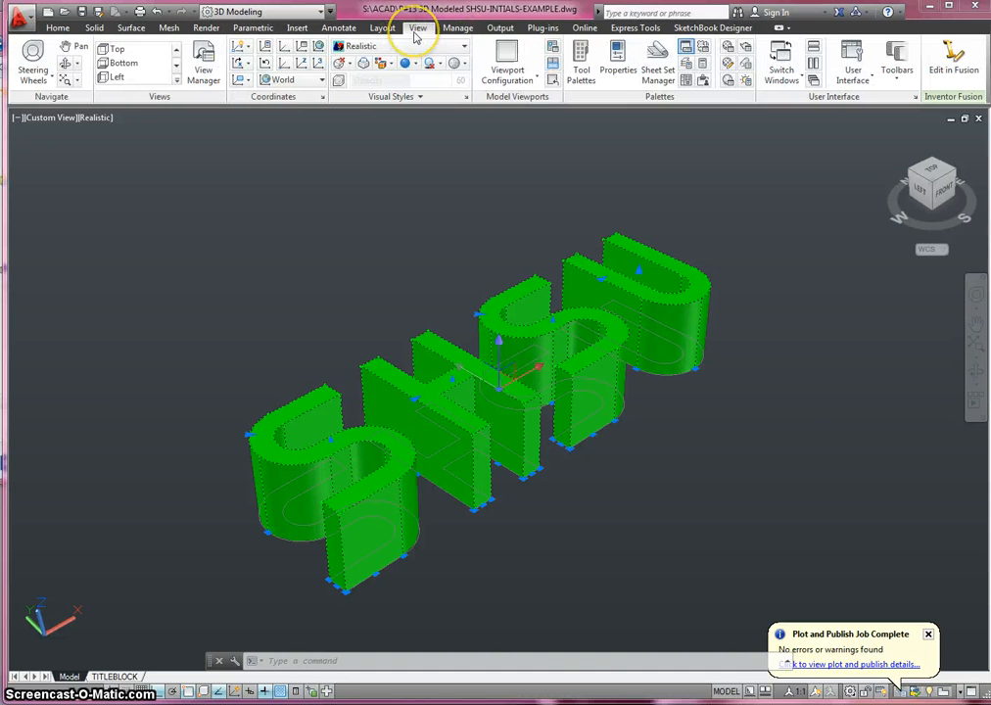
left_click(465, 49)
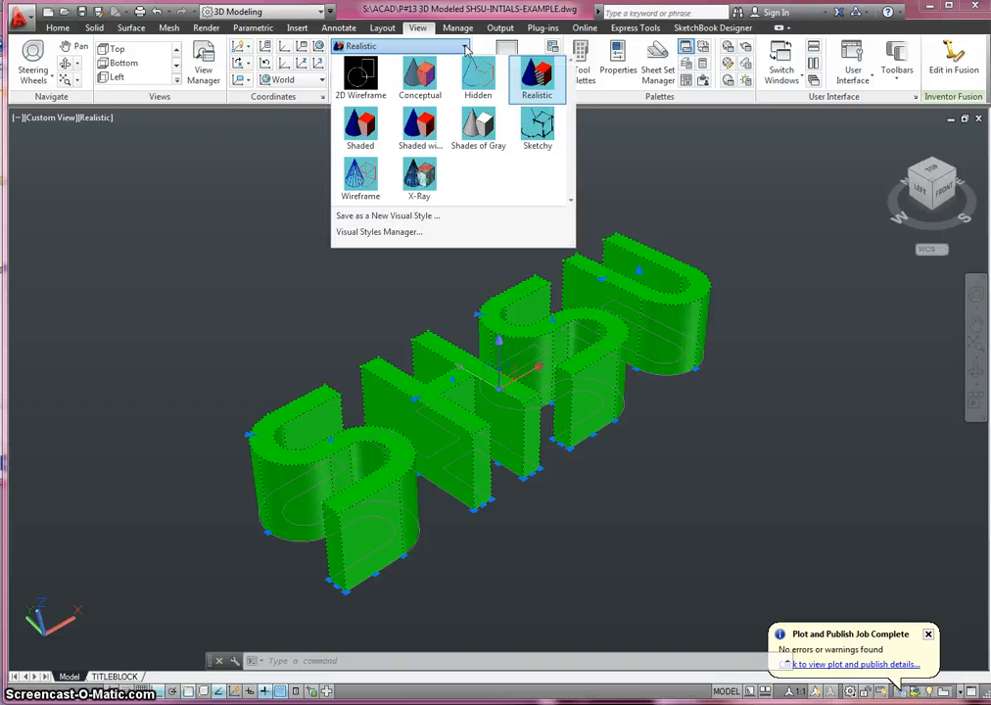
left_click(361, 77)
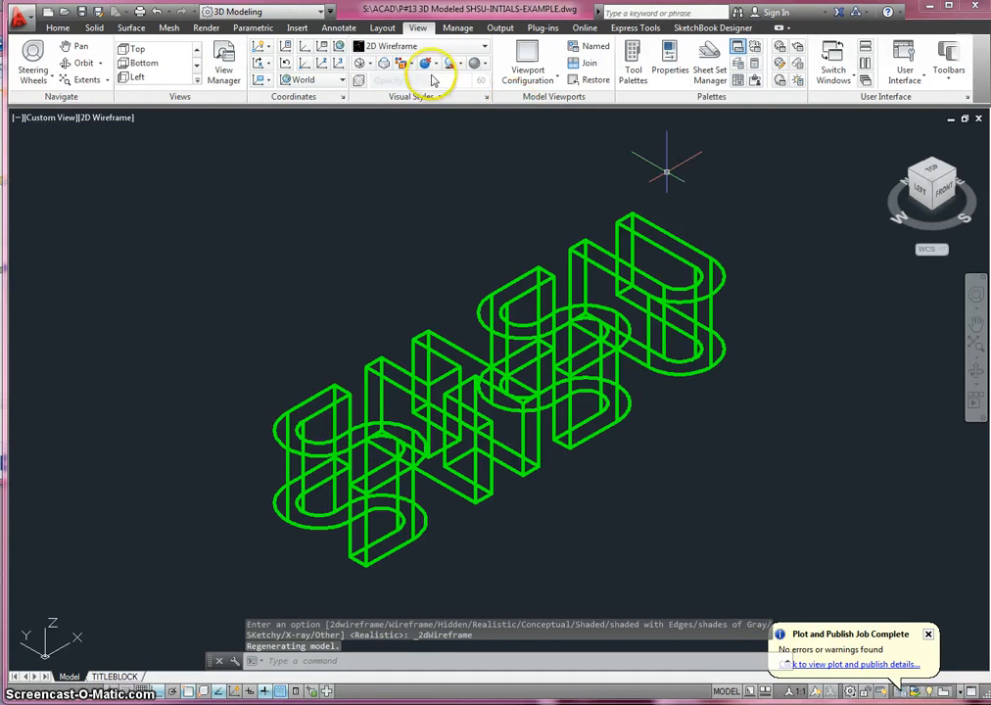
left_click(462, 47)
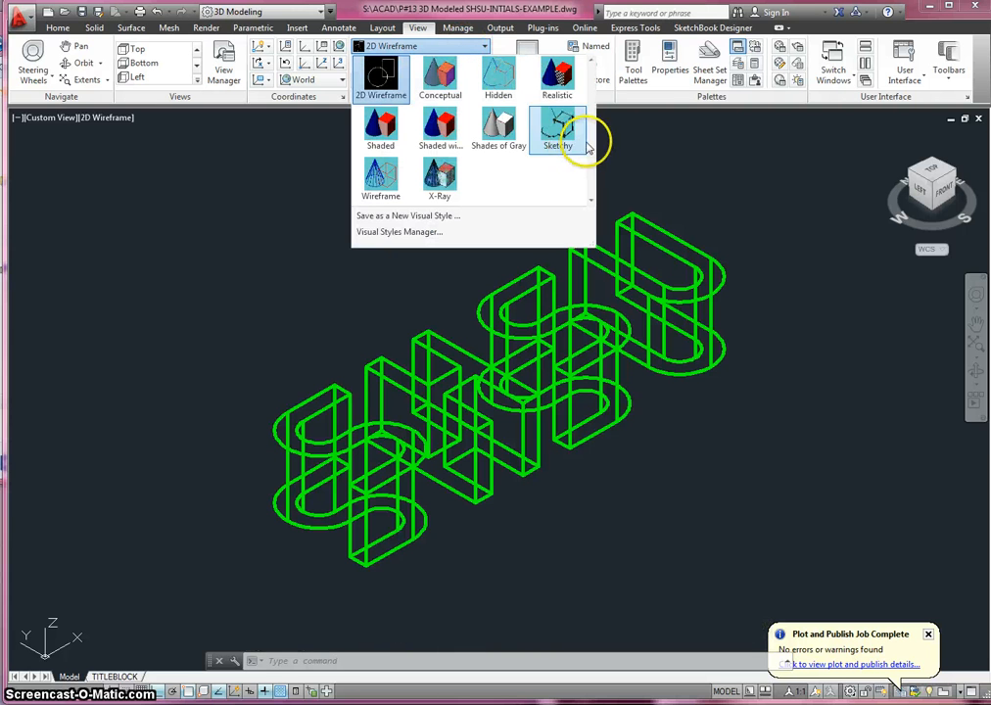
left_click(400, 191)
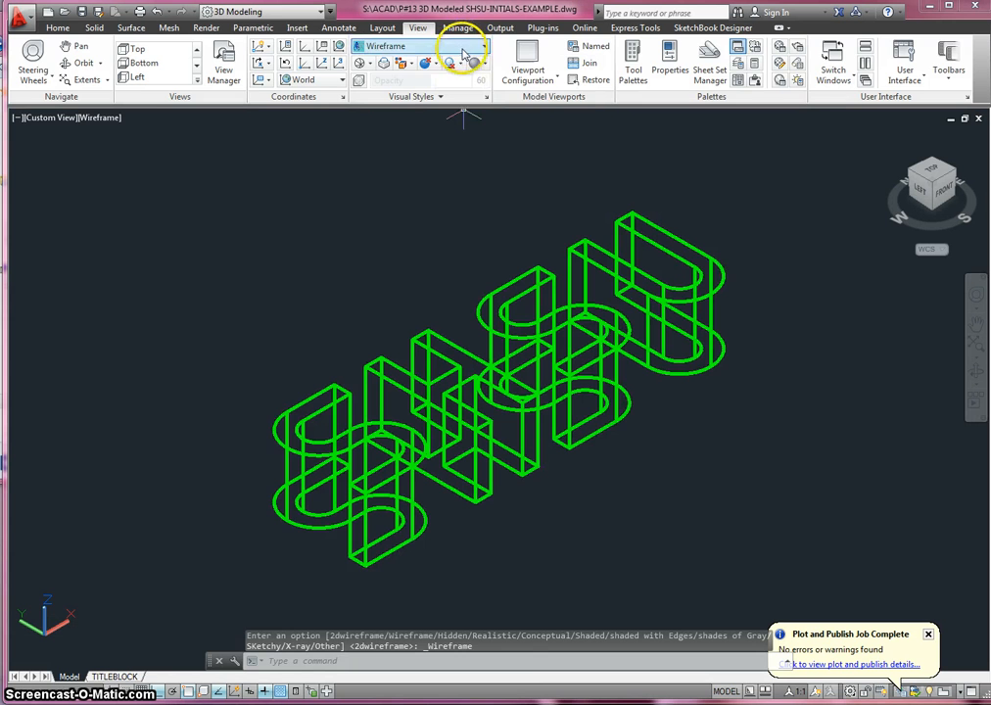
Try the Shaded with edges visual style on the letter model and end on the Realistic style
left_click(463, 49)
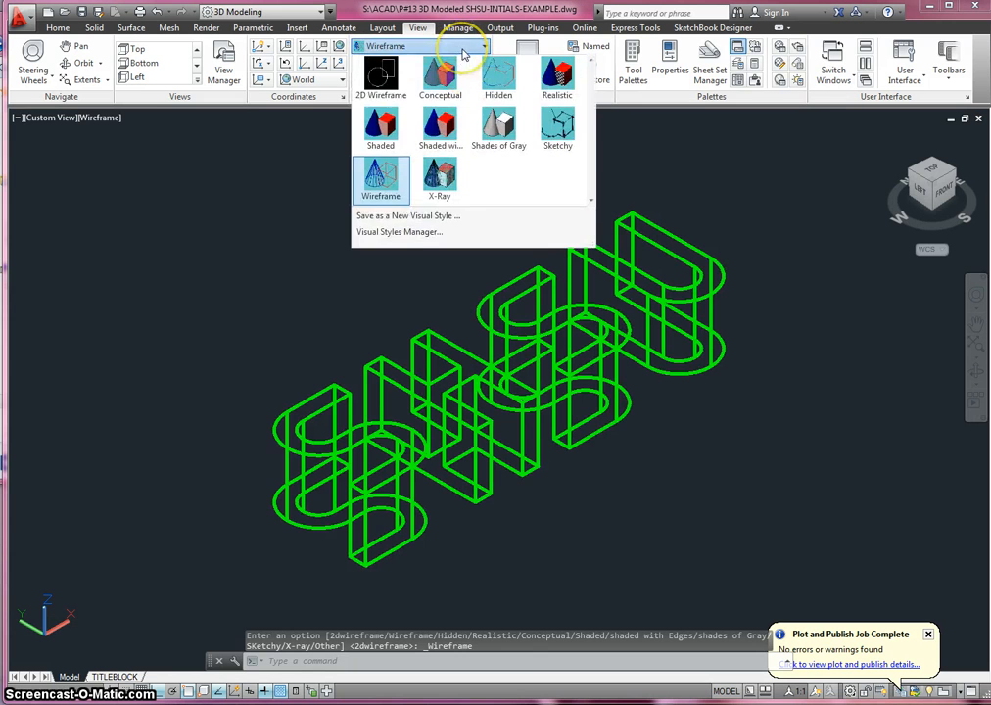
left_click(435, 143)
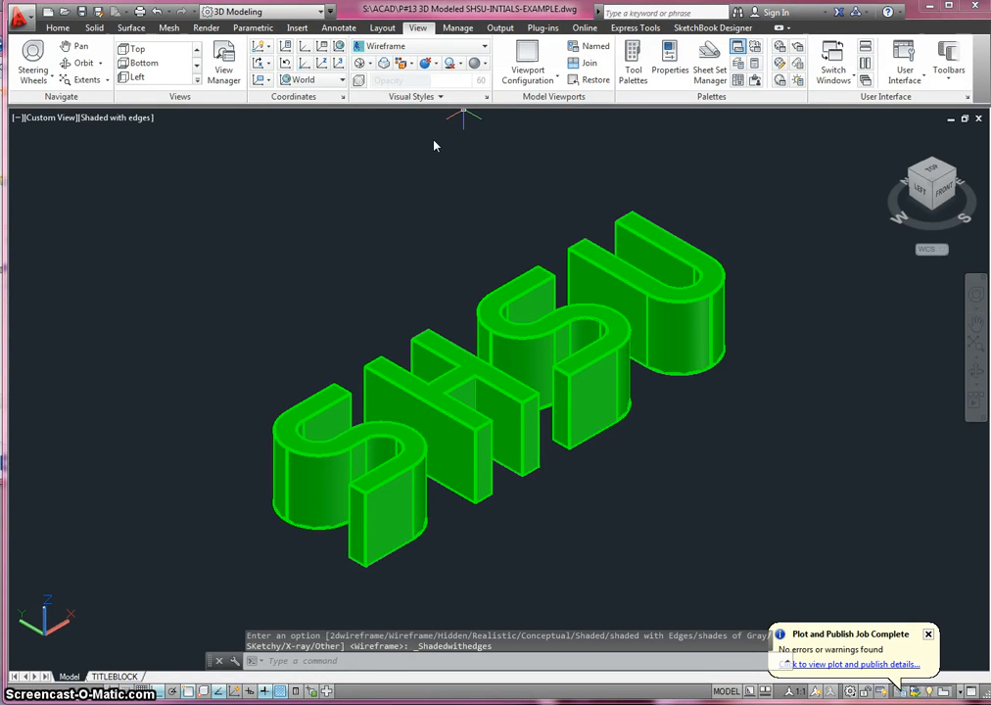
left_click(485, 48)
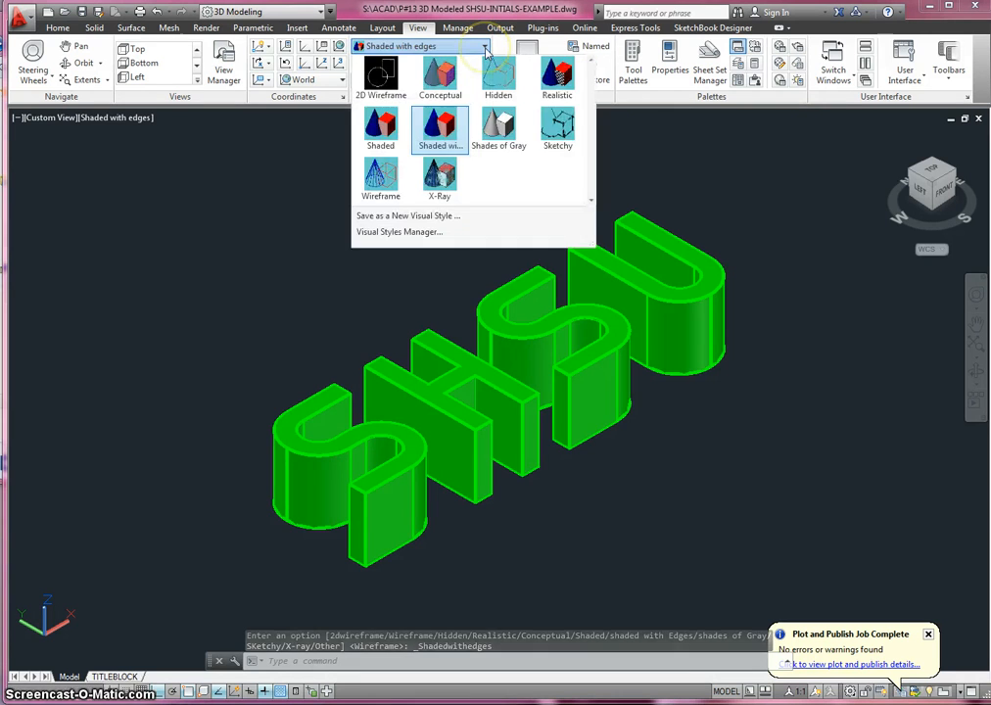
left_click(558, 78)
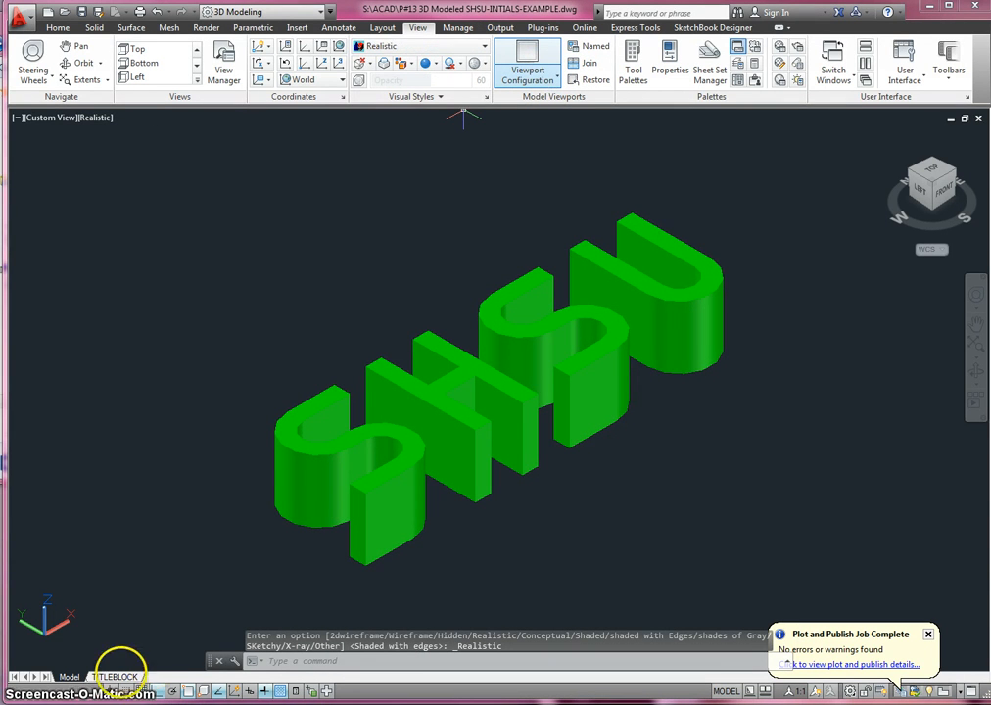
In the TITLEBLOCK layout, start a full section view from the SHSU base view and draw a horizontal section line across the middle of all four letters
left_click(115, 676)
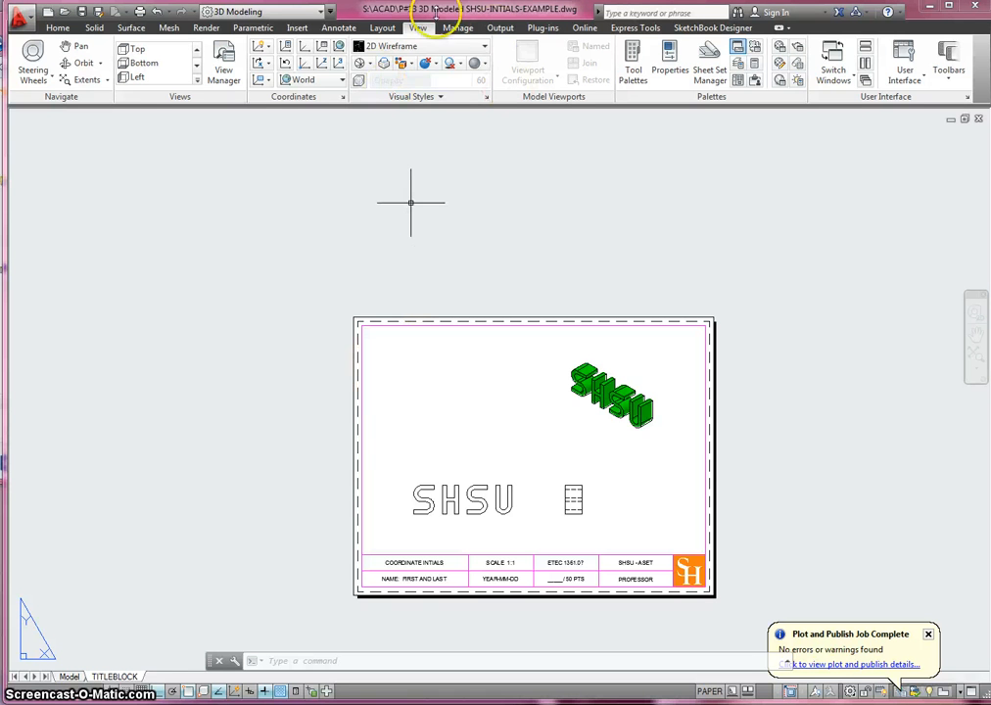
left_click(384, 29)
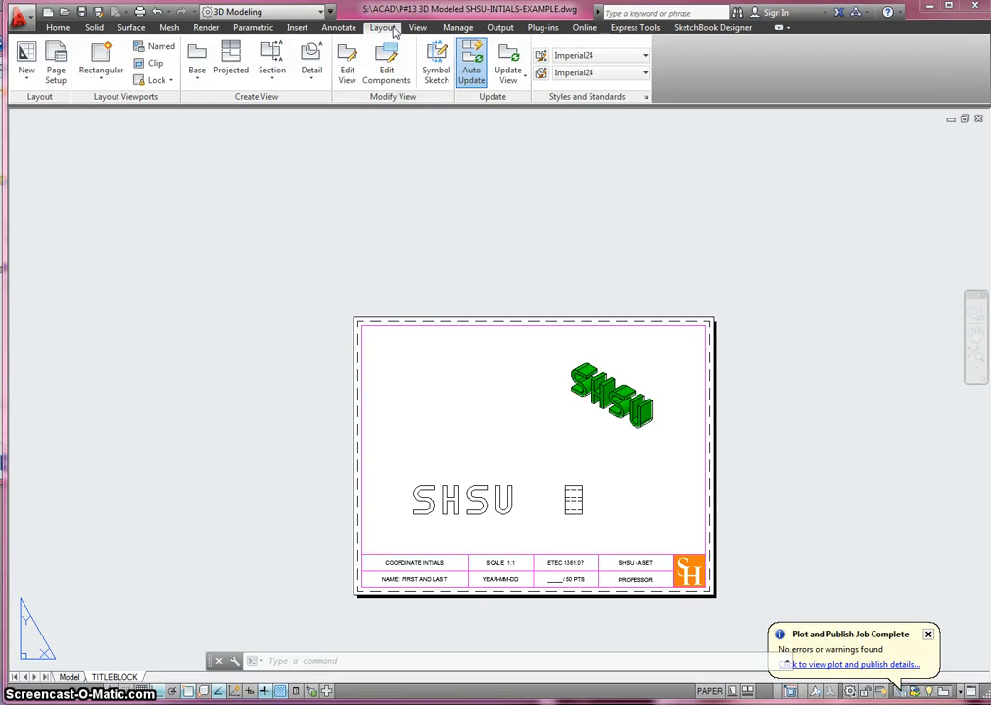
left_click(272, 79)
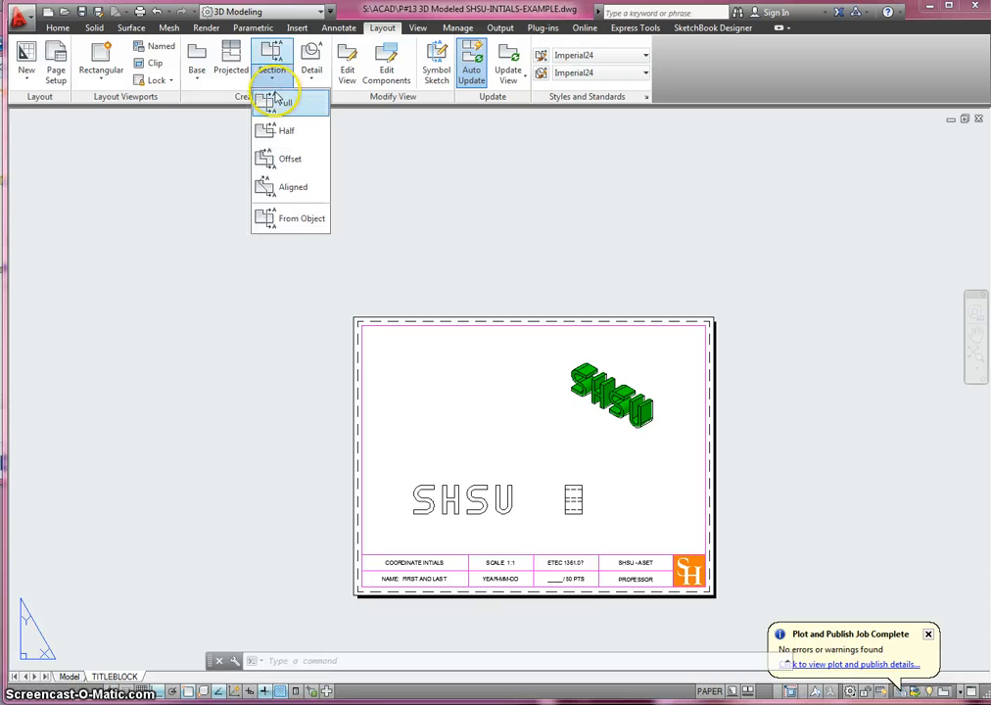
left_click(277, 106)
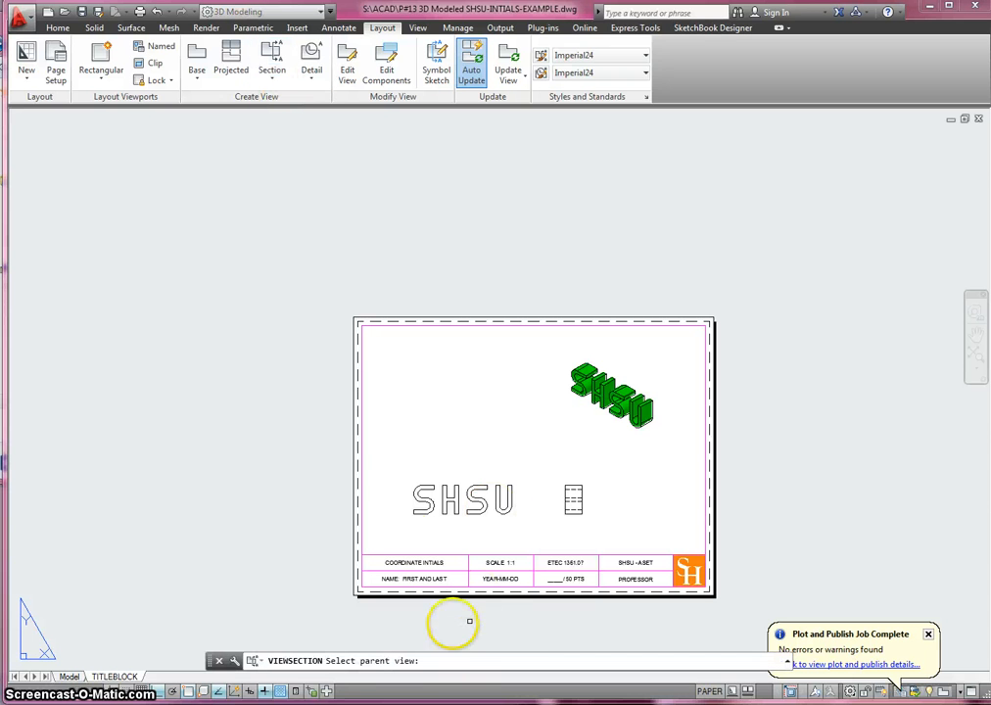
scroll(402, 480, "up", 6)
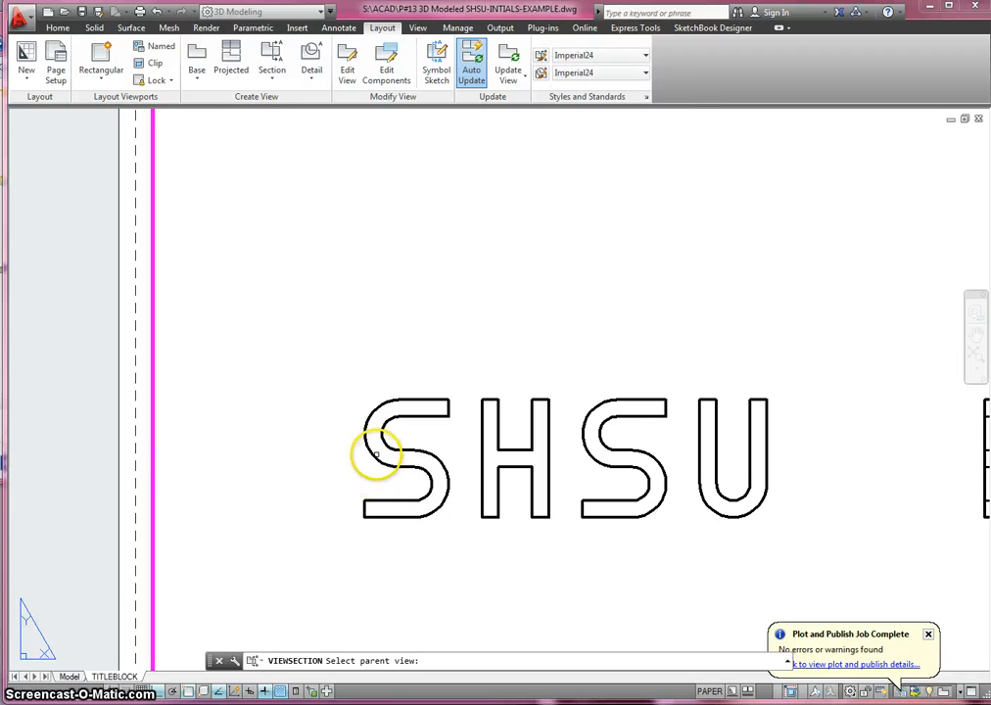
left_click(373, 455)
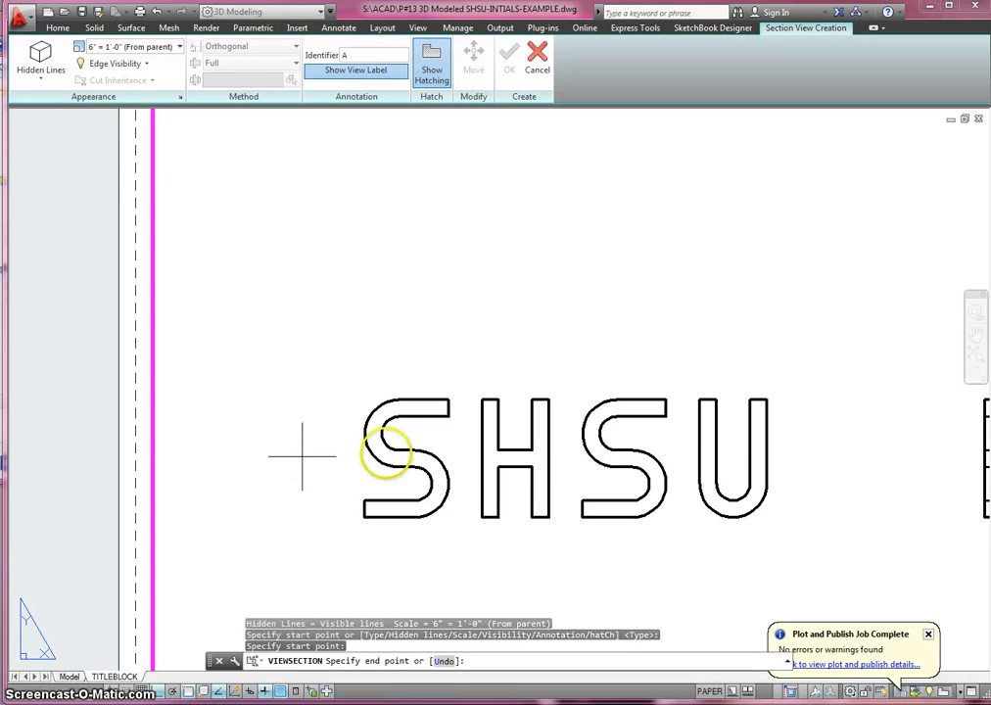
left_click(303, 455)
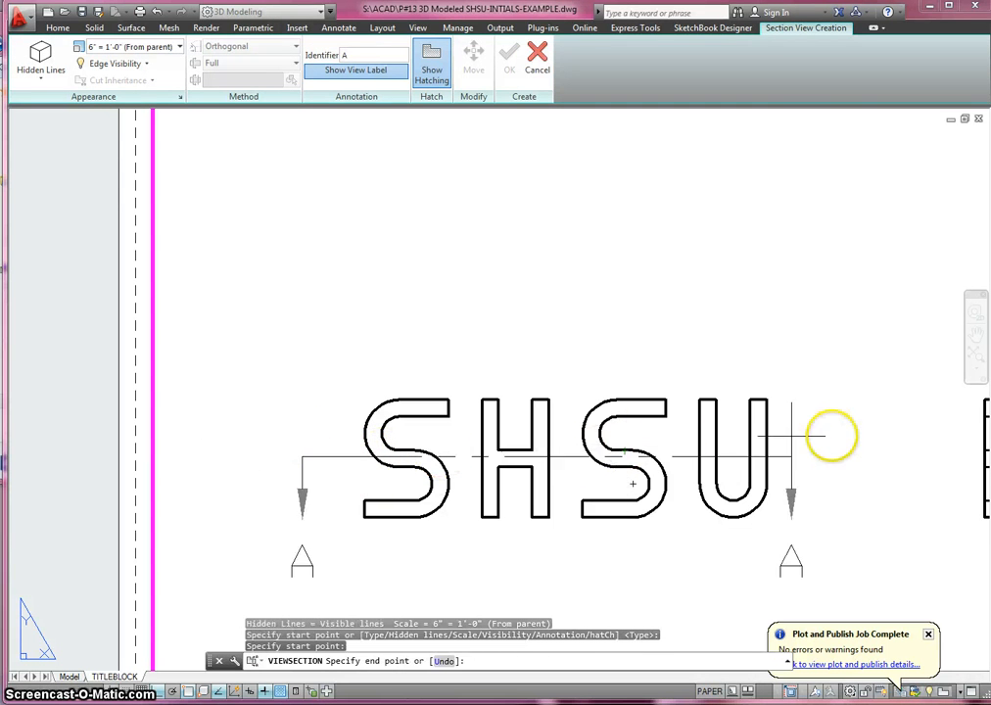
left_click(847, 432)
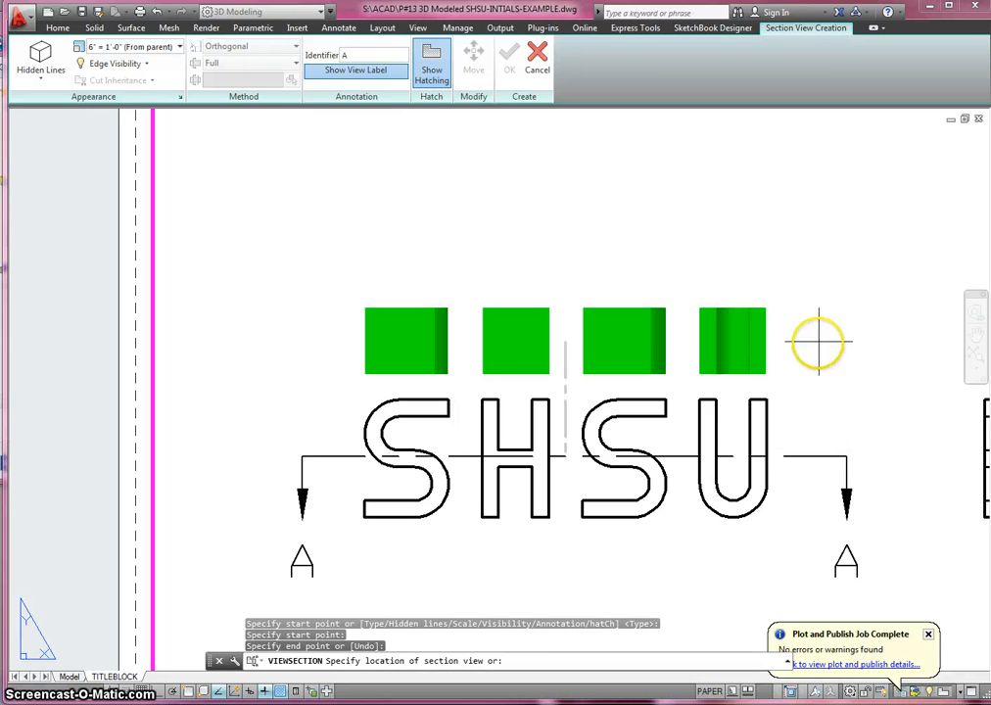
Place the section view well above the base view and finish creating it
middle_click_drag(810, 281, 817, 398)
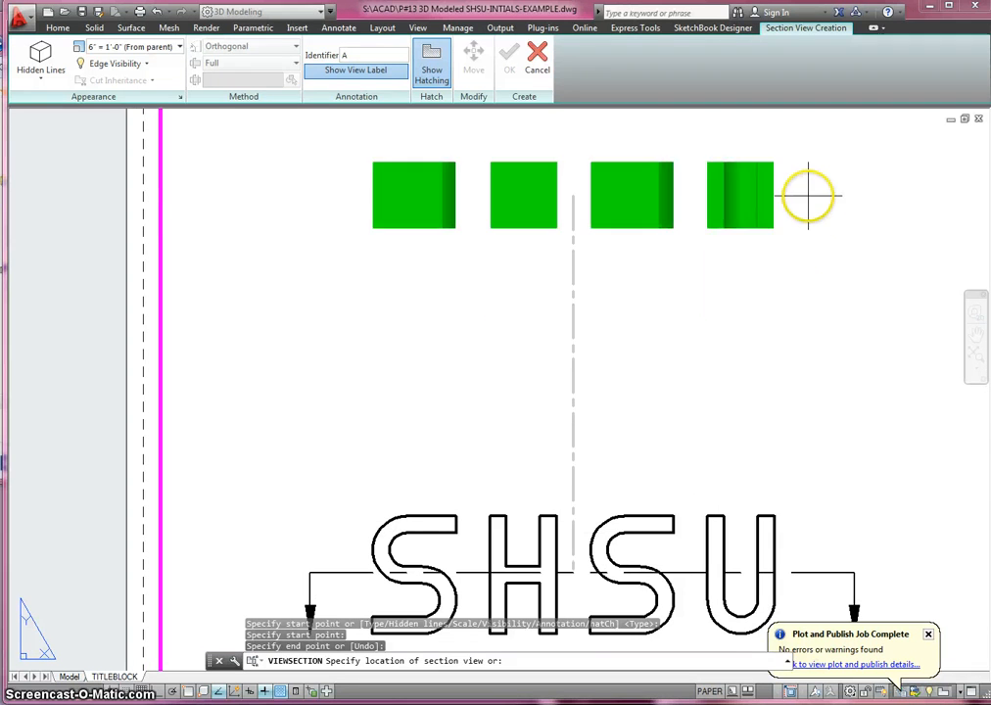
left_click(811, 178)
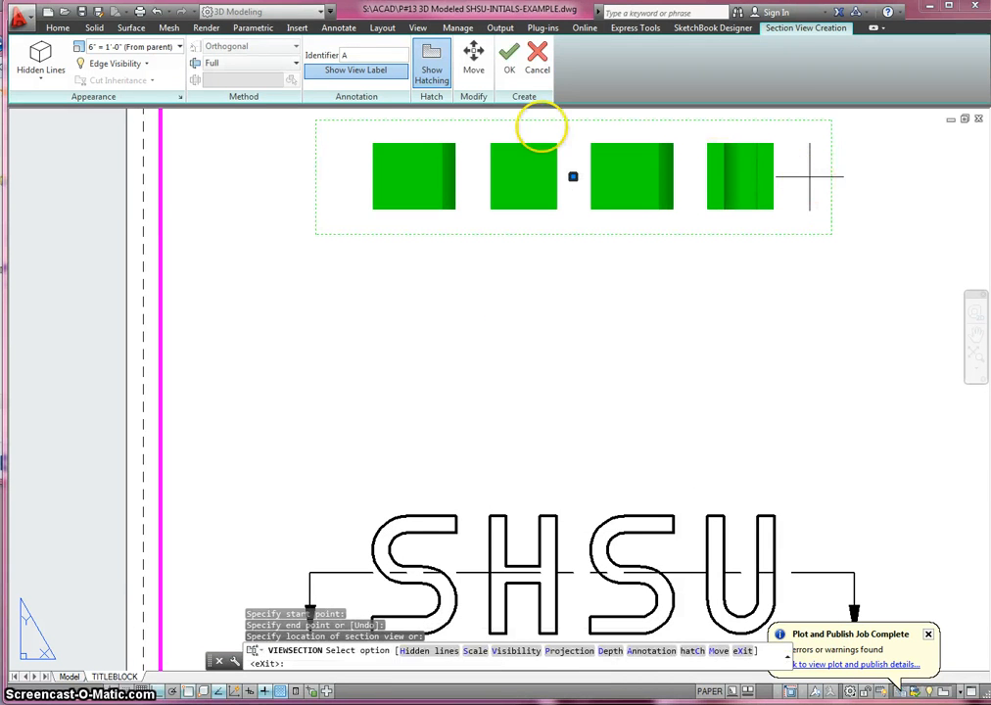
left_click(509, 57)
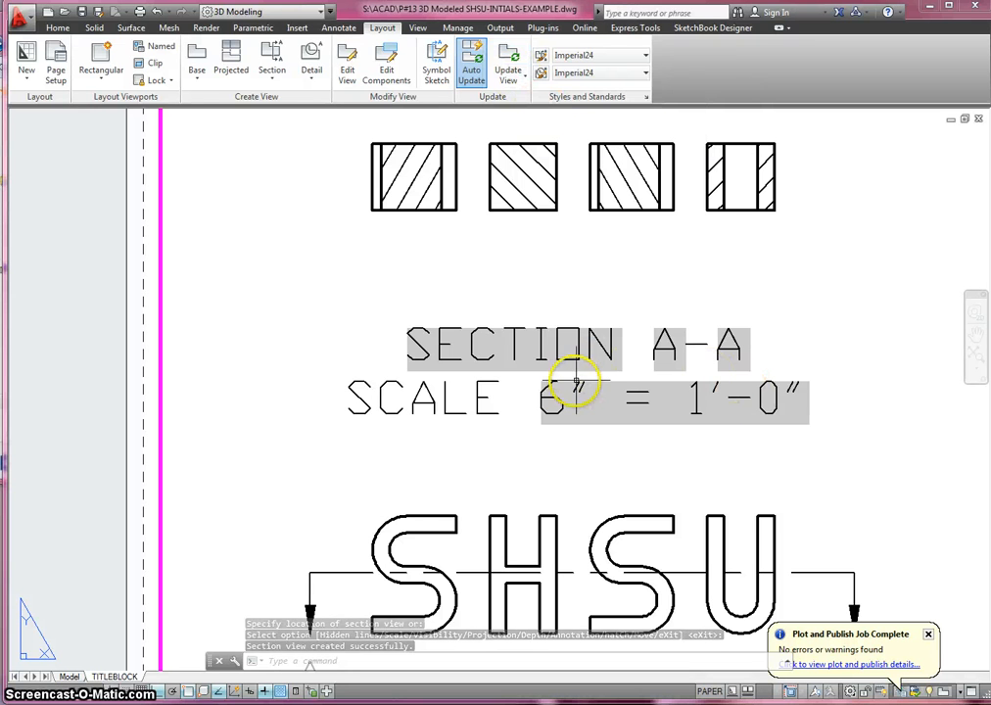
Set all of the section view label's text to height 0.12 and font Arial
left_click(524, 316)
key("Escape")
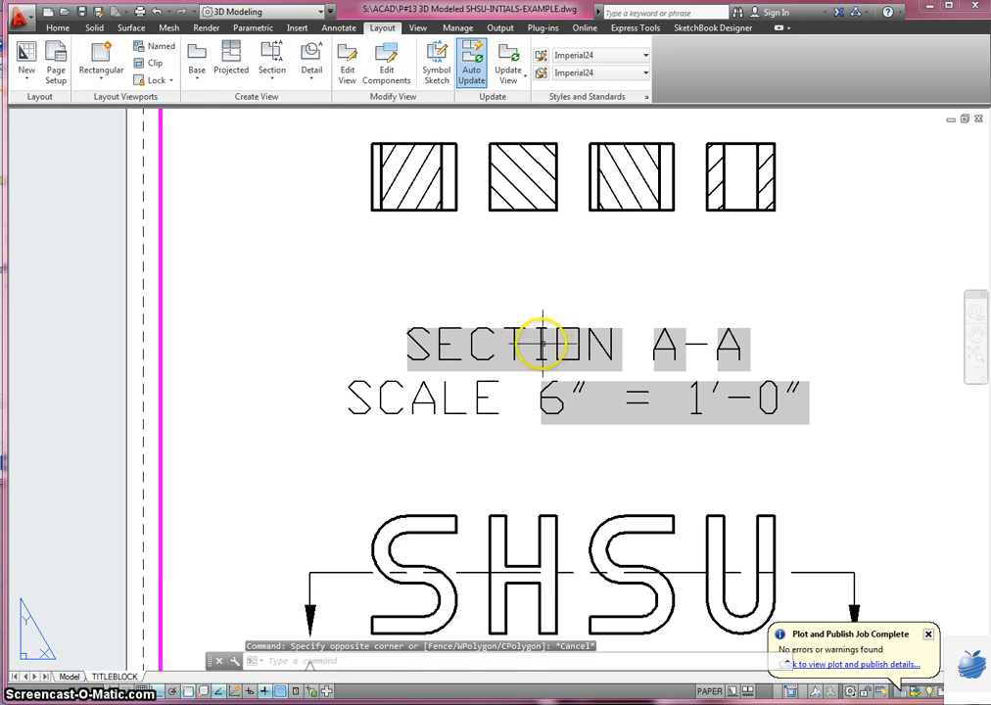
double_click(539, 345)
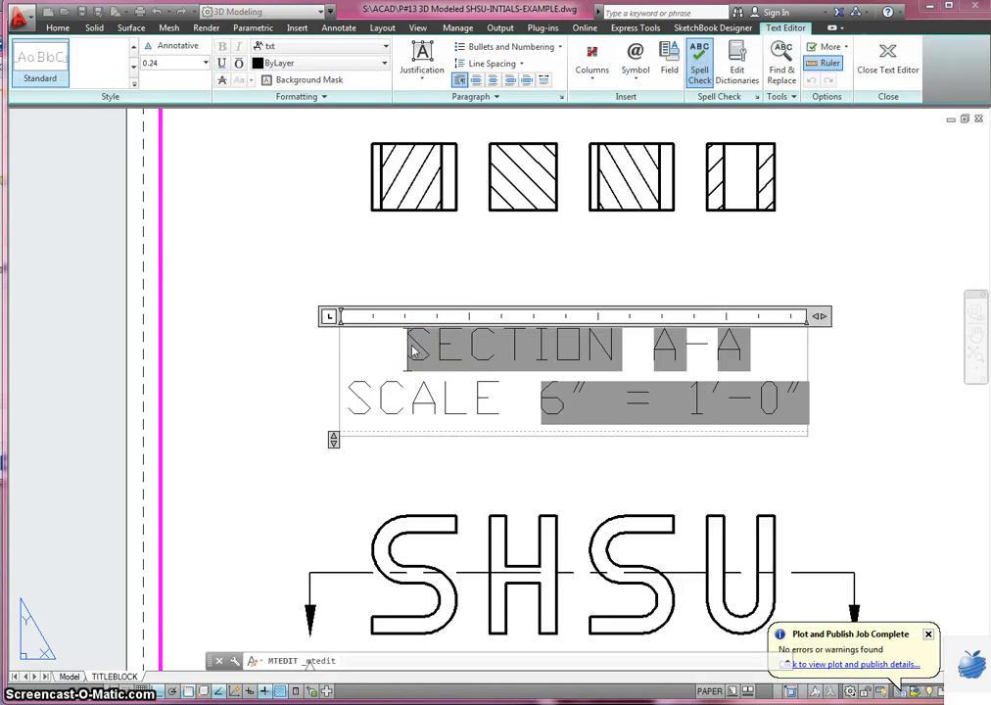
key("ctrl+a")
left_click(204, 64)
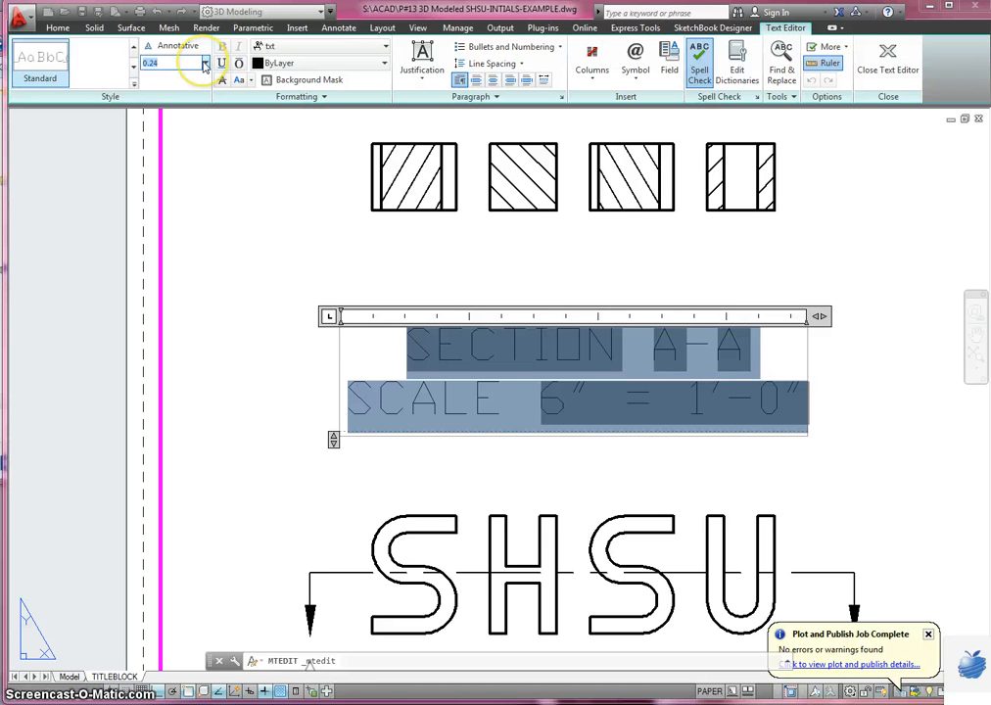
left_click(205, 62)
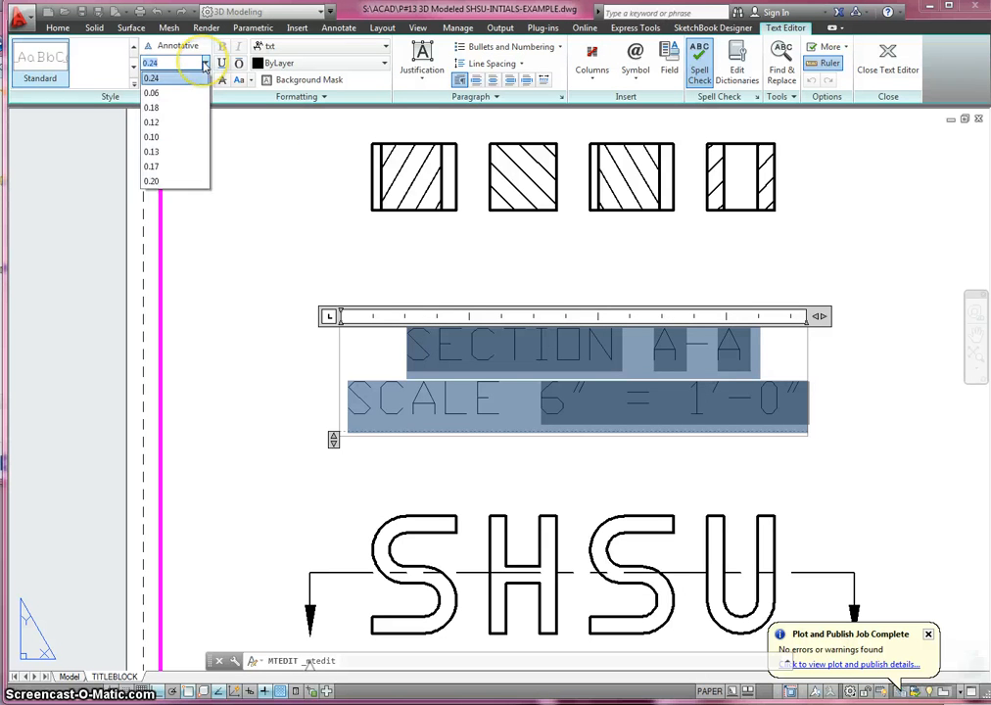
left_click(171, 124)
left_click(299, 49)
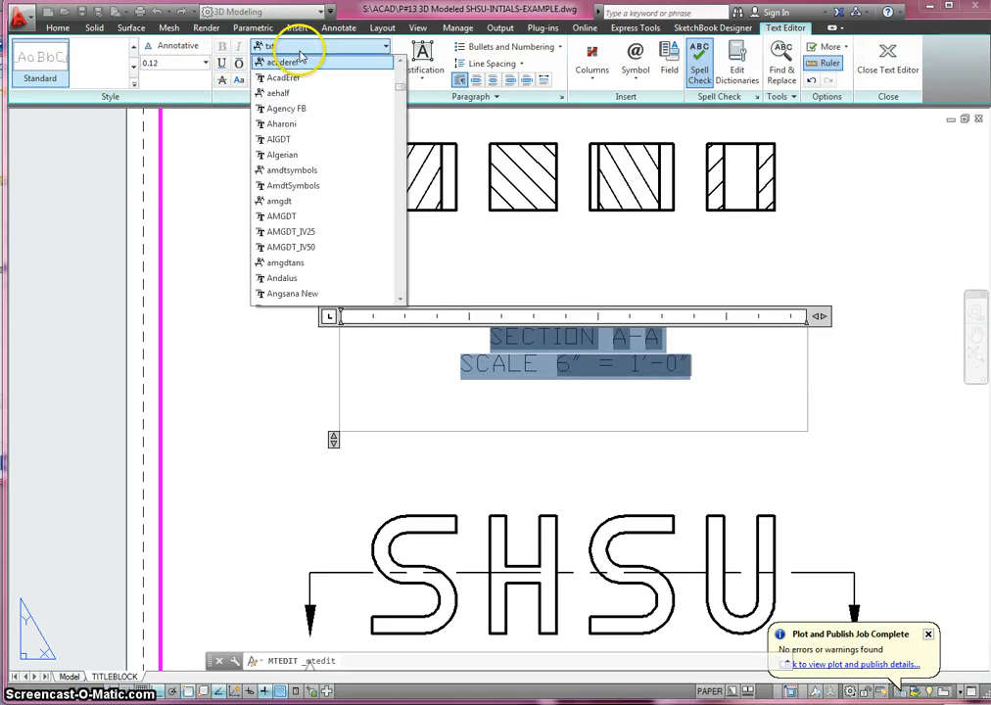
type("ri")
key("Return")
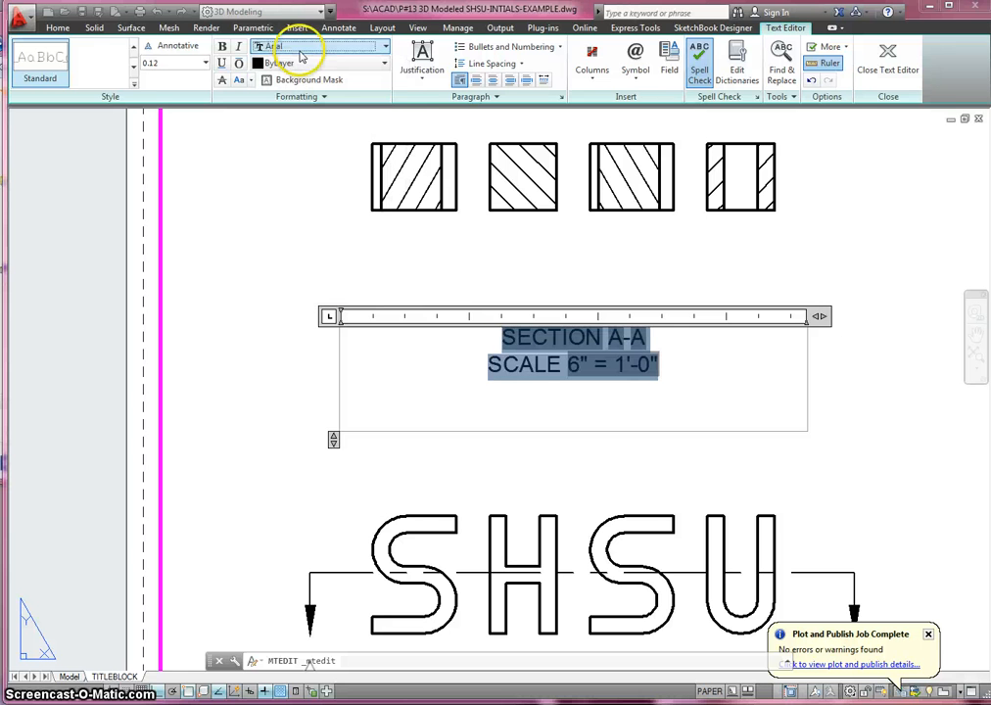
left_click(575, 283)
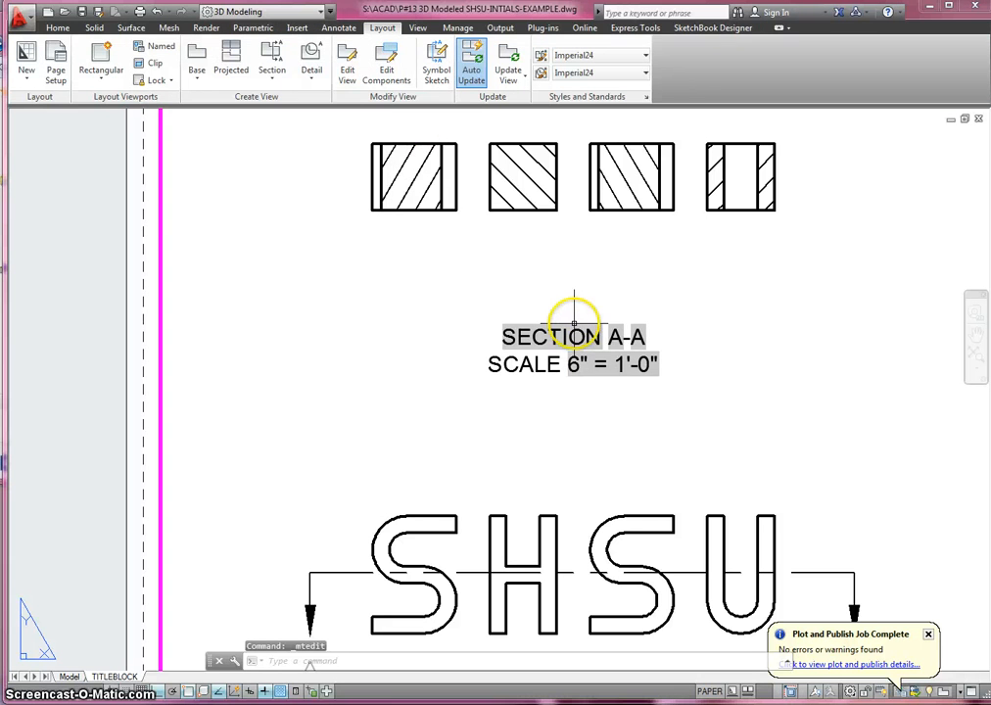
Move the section view label to the Dimension layer
left_click(578, 325)
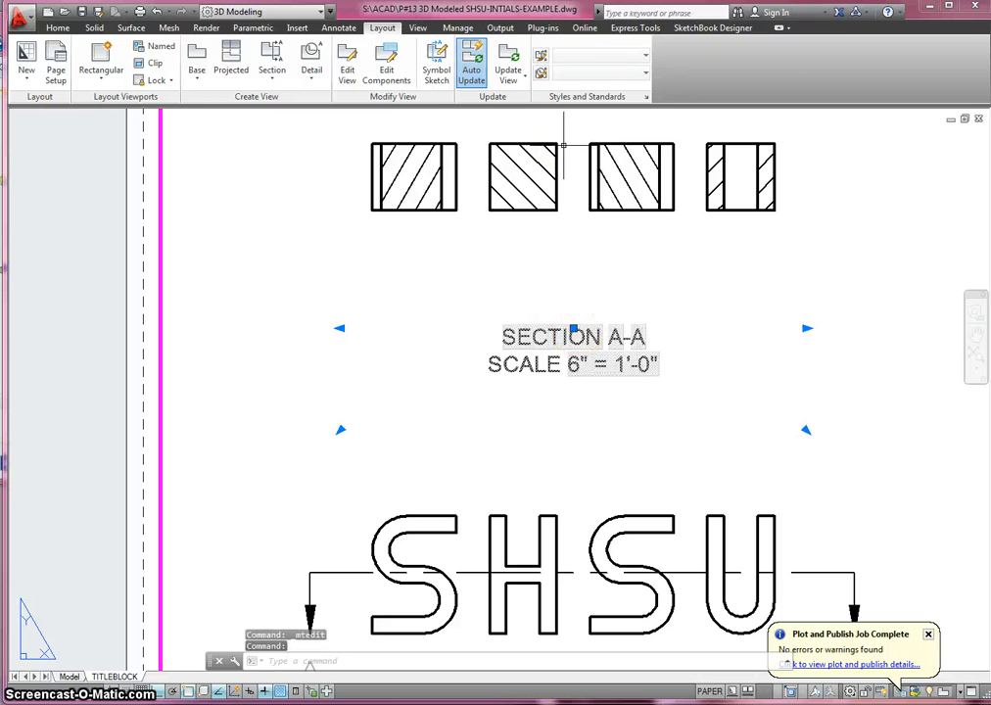
left_click(62, 28)
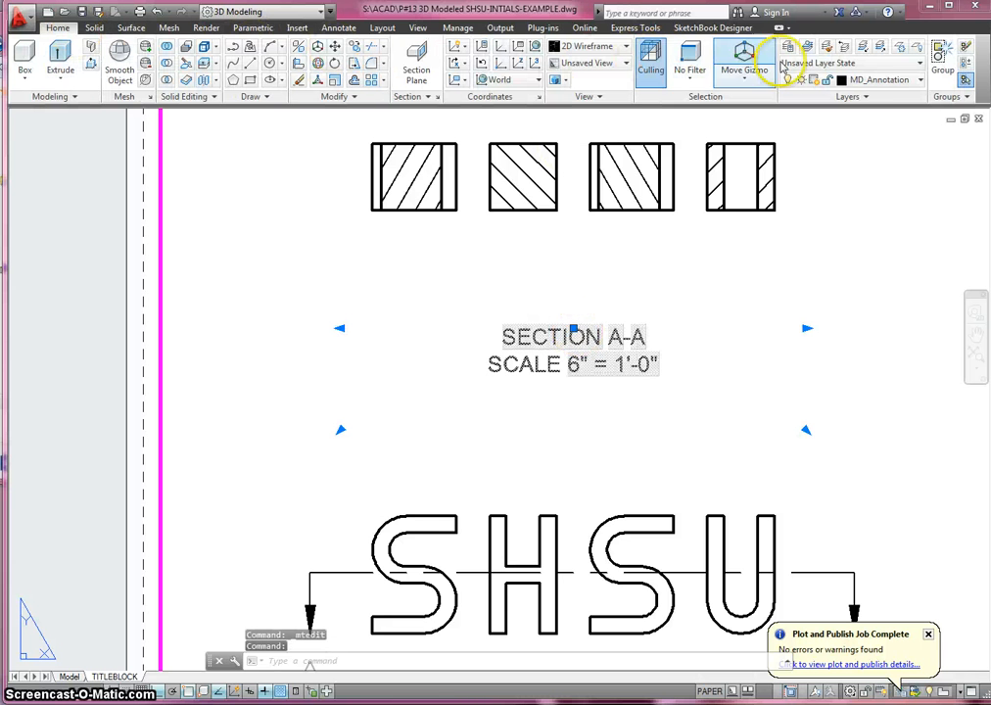
left_click(891, 86)
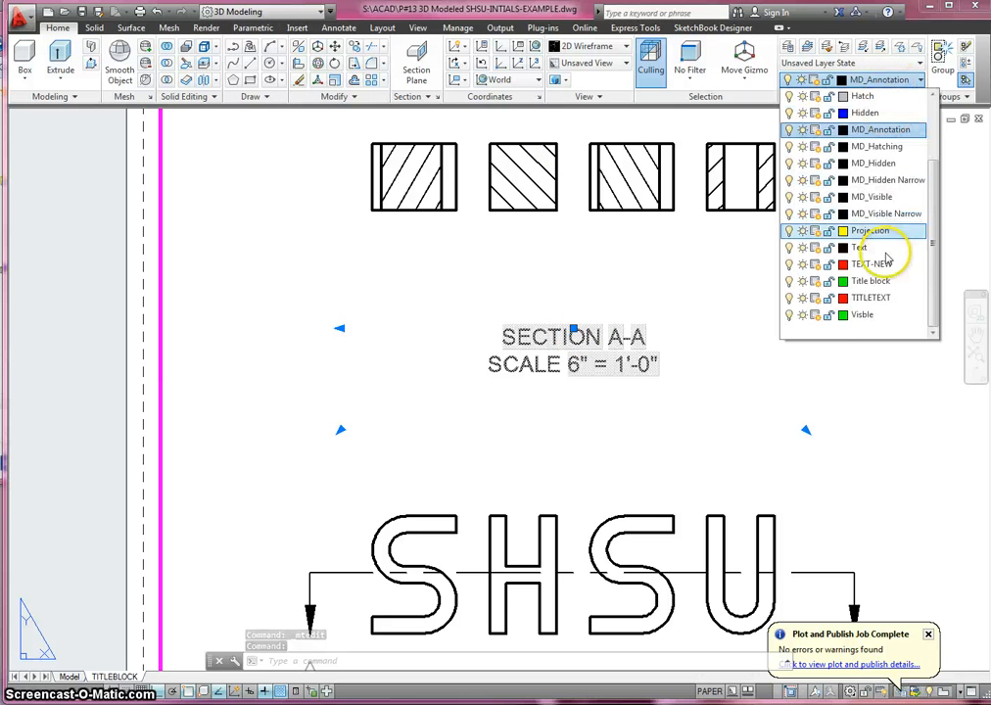
scroll(872, 185, "up", 1)
scroll(862, 177, "up", 1)
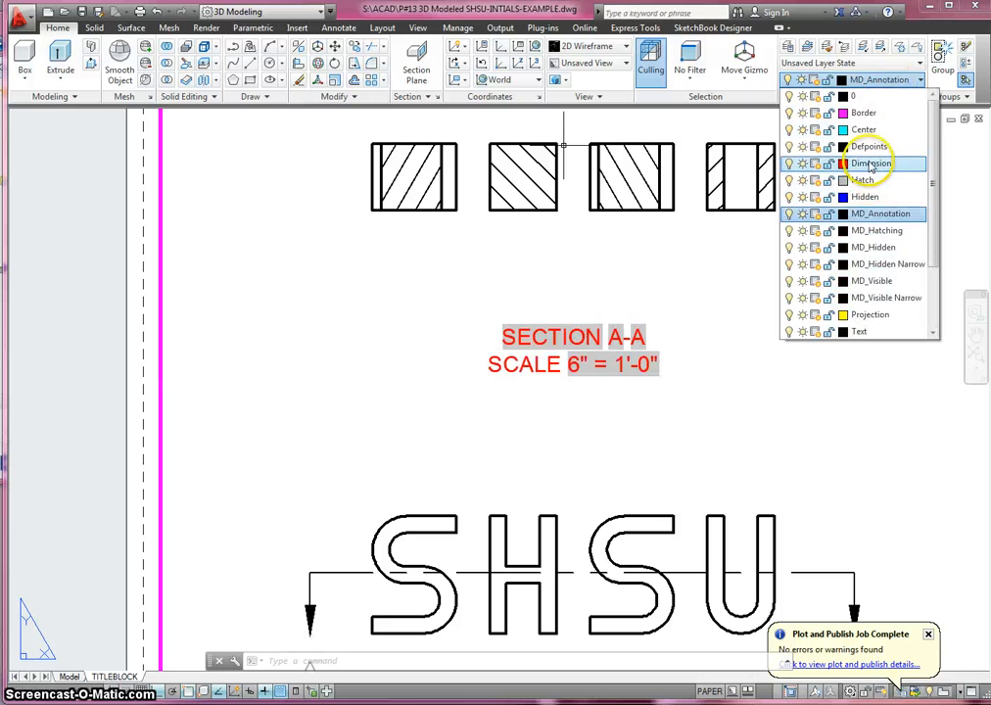
left_click(862, 162)
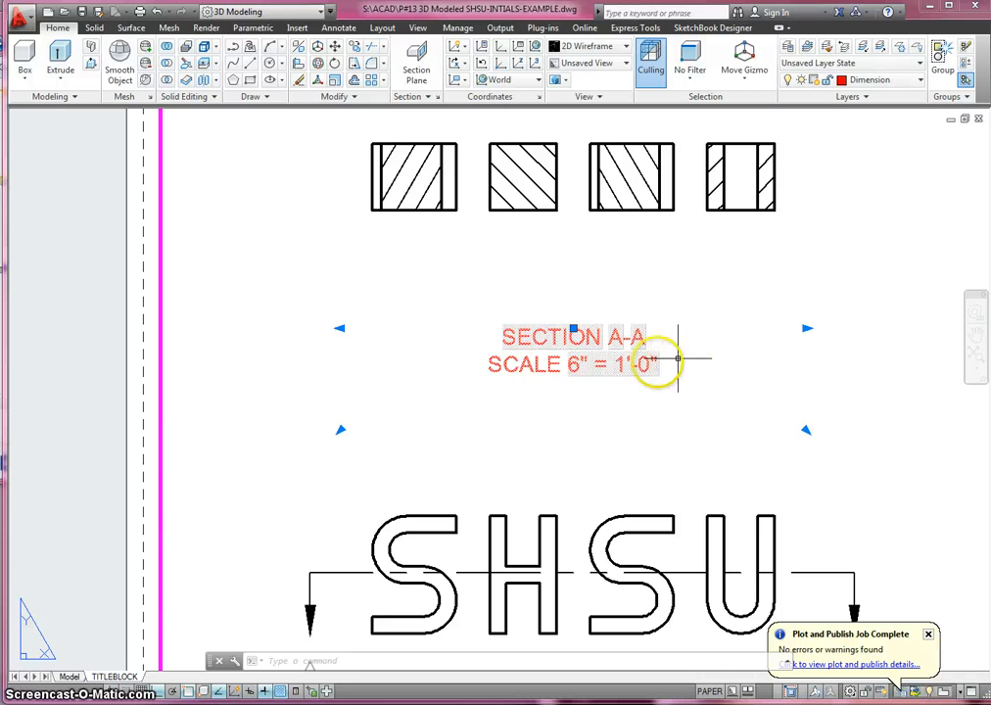
Delete the scale line from the section label, keeping only the SECTION A-A title
double_click(635, 365)
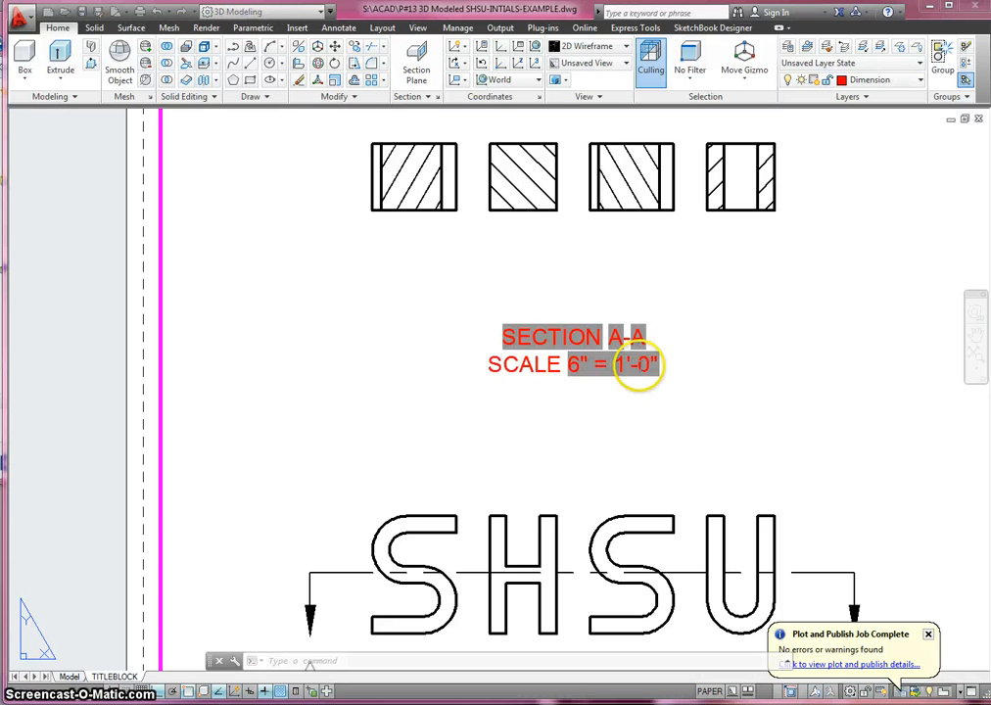
key("BackSpace")
key("BackSpace")
key("BackSpace")
key("BackSpace")
key("BackSpace")
key("BackSpace")
key("BackSpace")
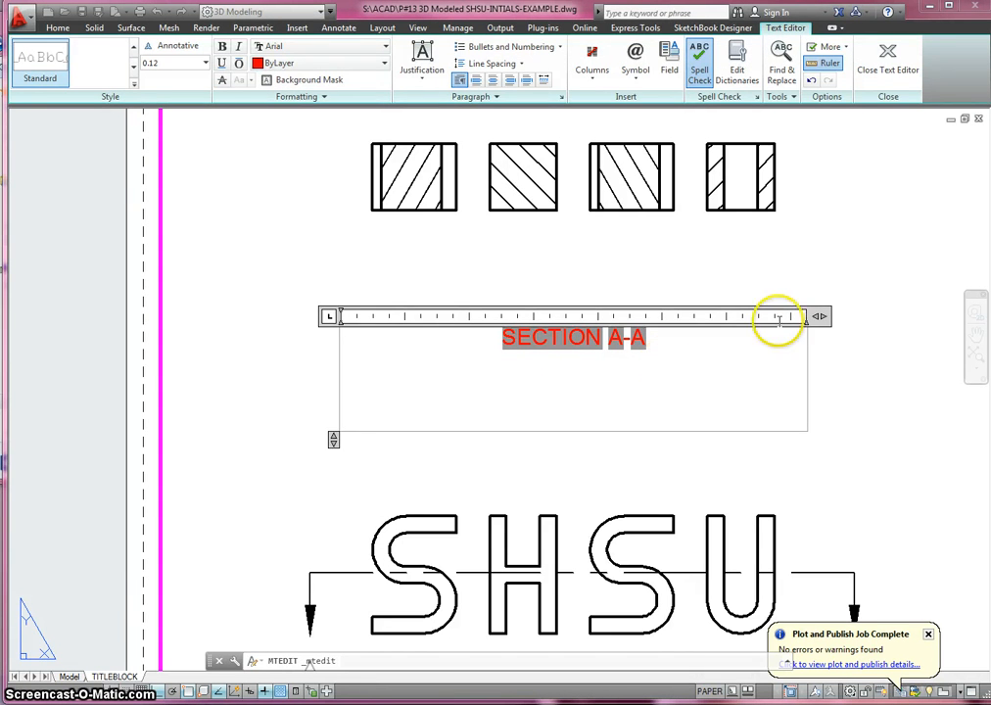
left_click(842, 279)
Move section line A-A slightly upward on the base view so it cuts above the crossbar of the H
scroll(853, 273, "up", 4)
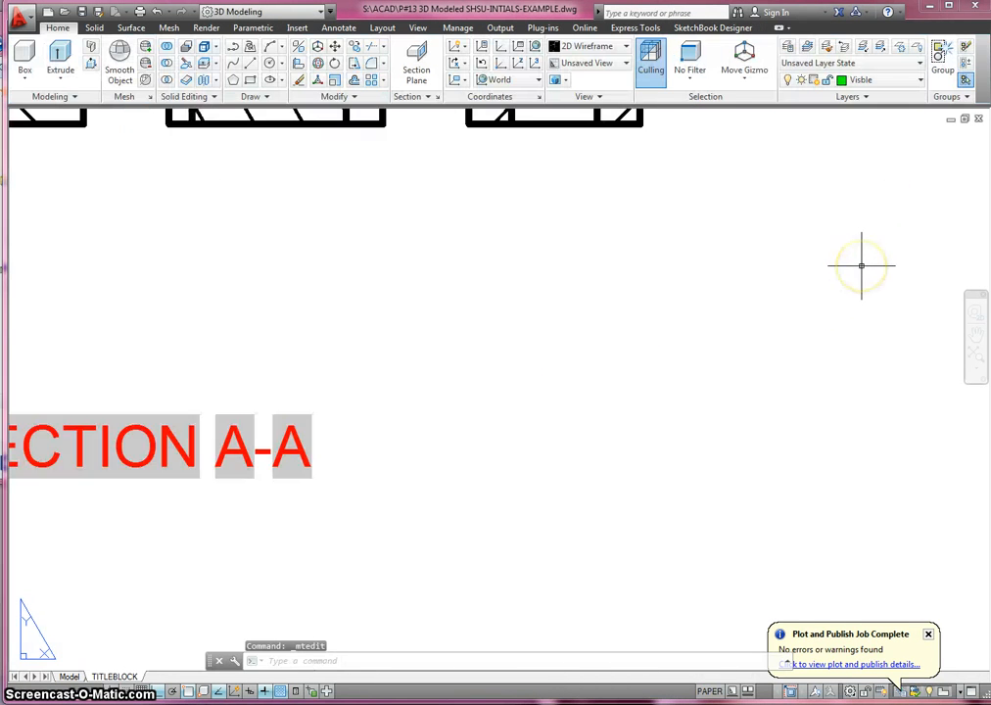
scroll(858, 263, "down", 6)
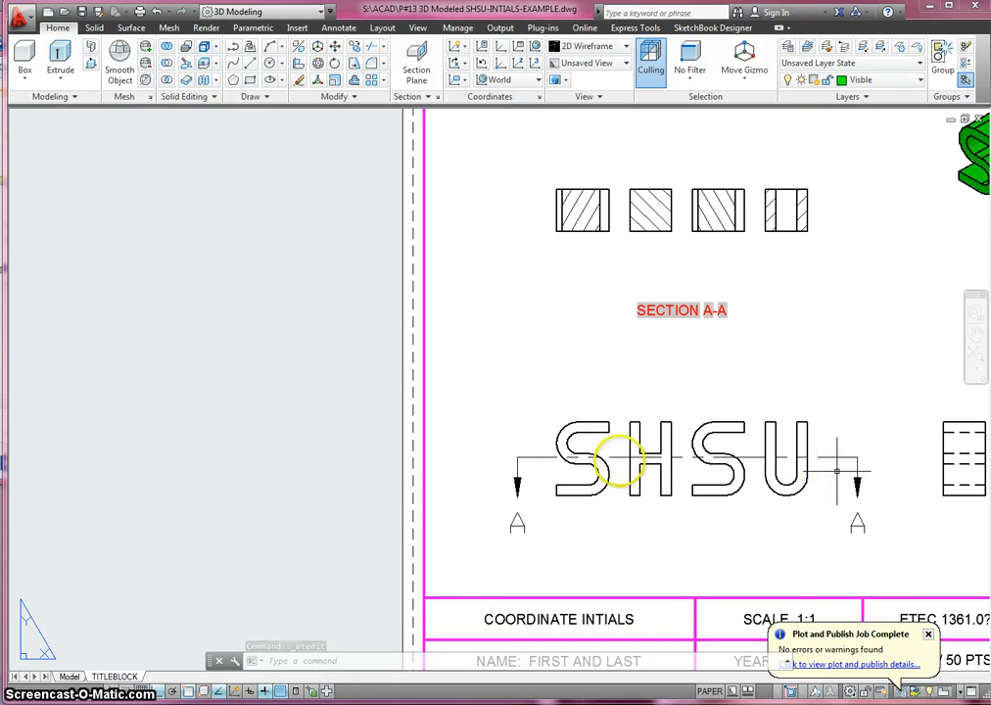
left_click(618, 456)
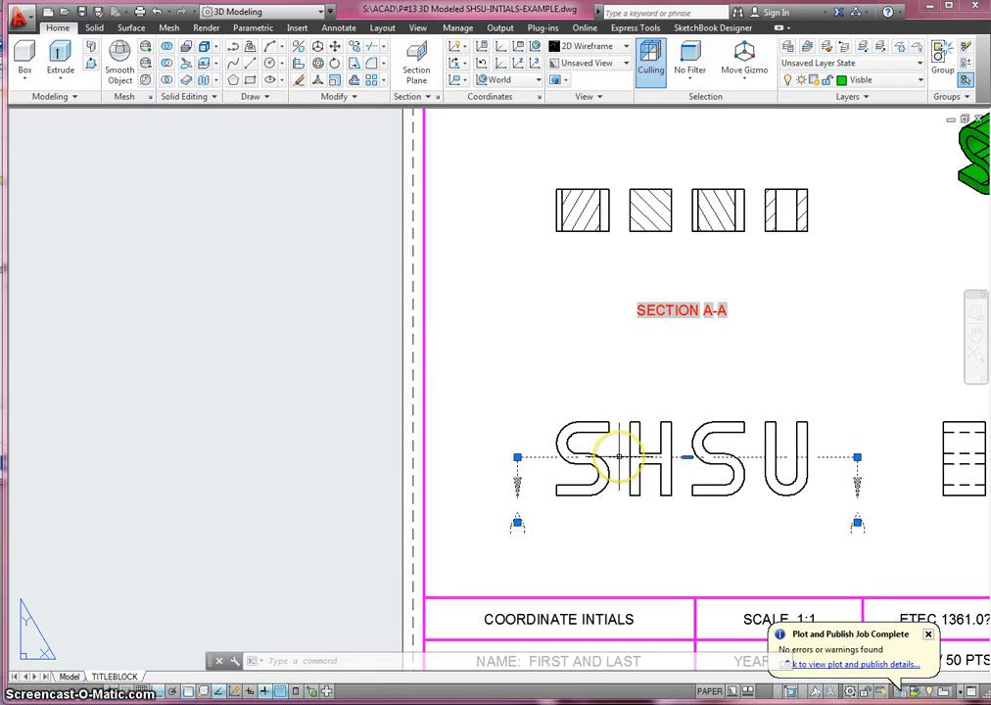
left_click(689, 456)
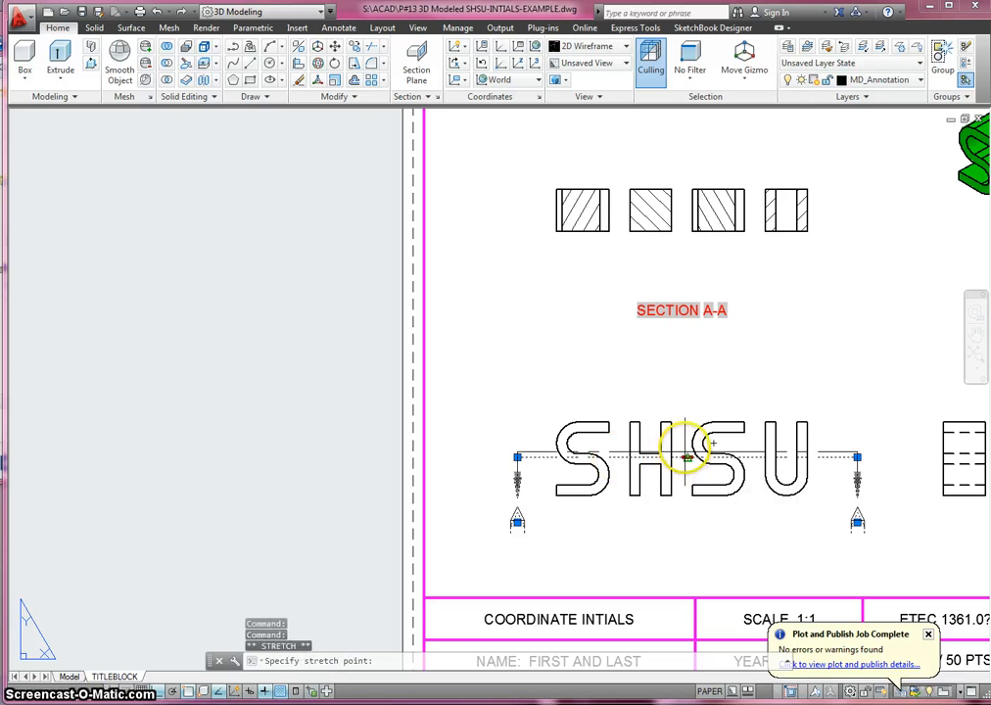
left_click(686, 446)
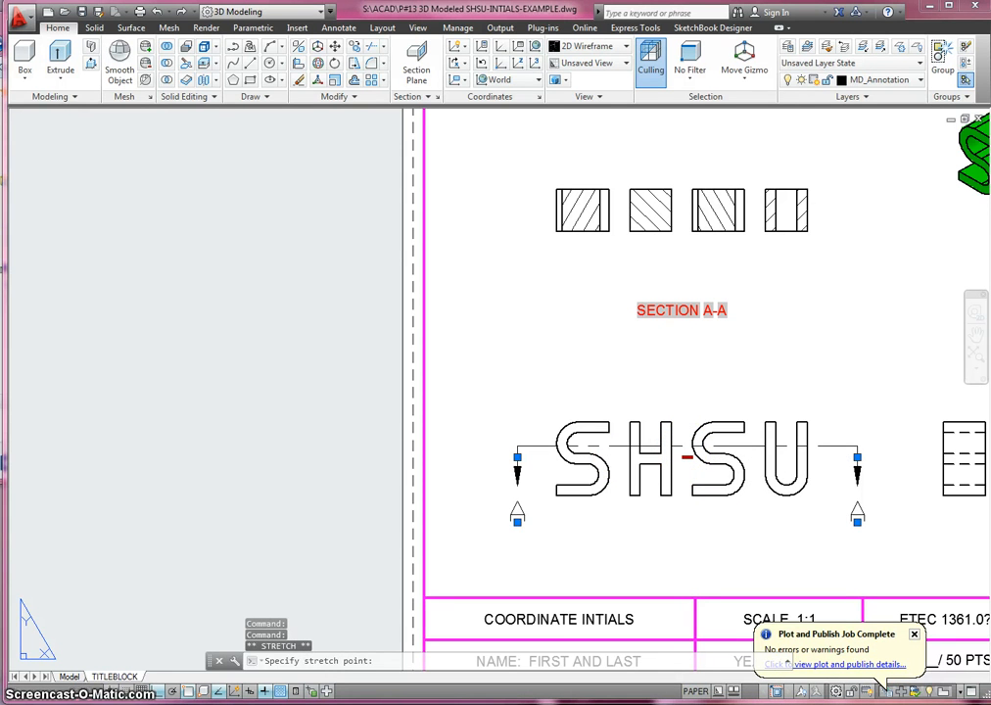
left_click(687, 446)
mouse_move(689, 447)
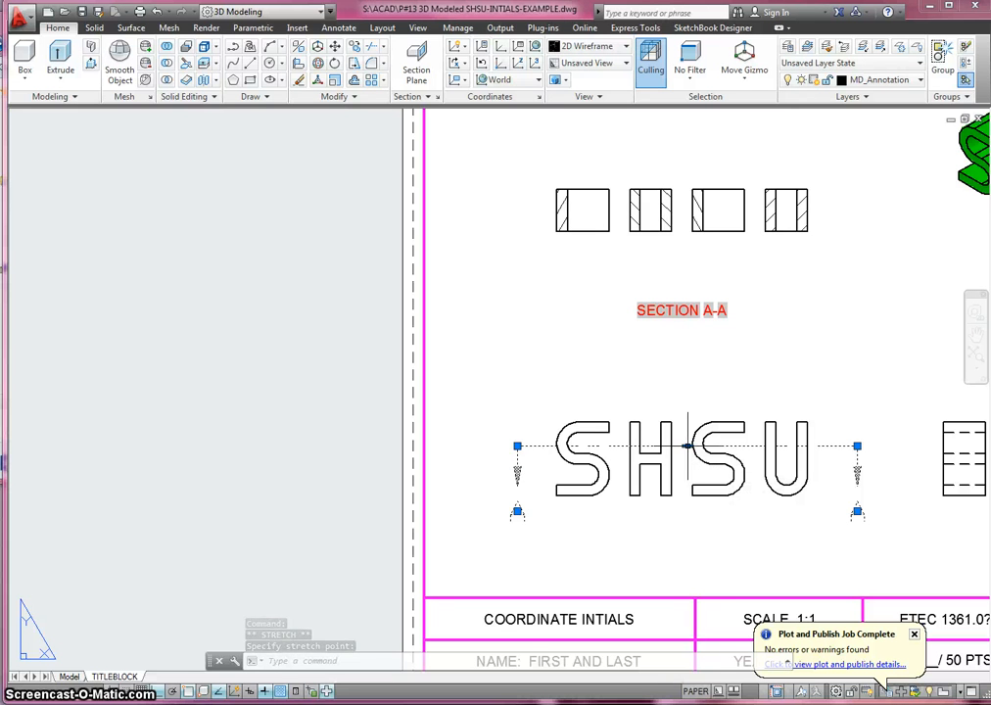
Move section line A-A down on the base view so it cuts through the crossbar of the H
left_click(688, 447)
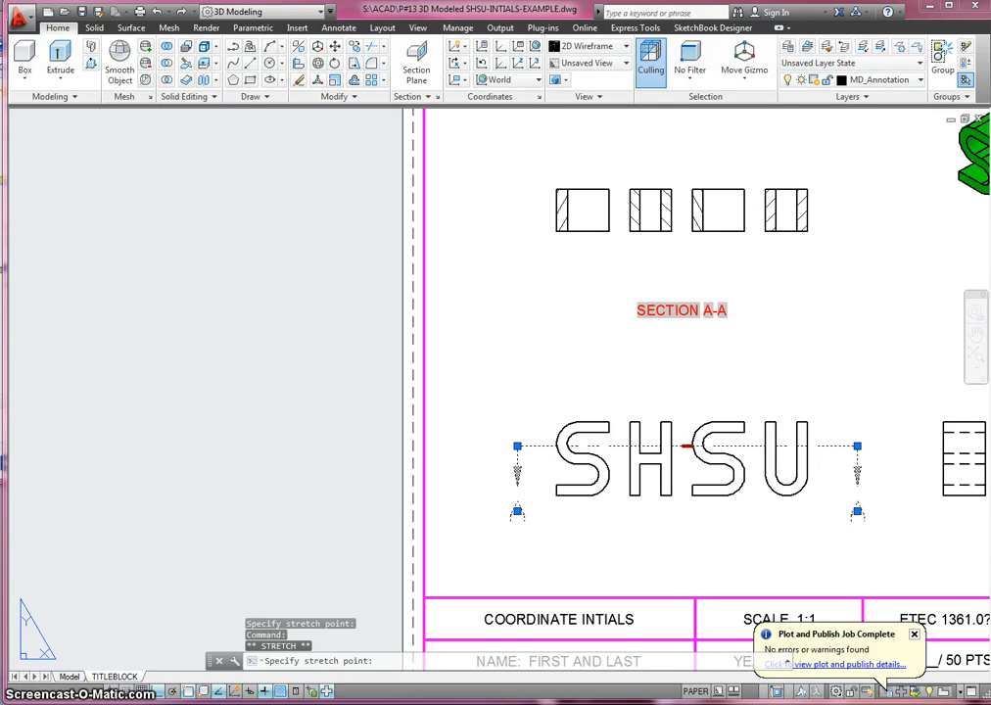
left_click(702, 456)
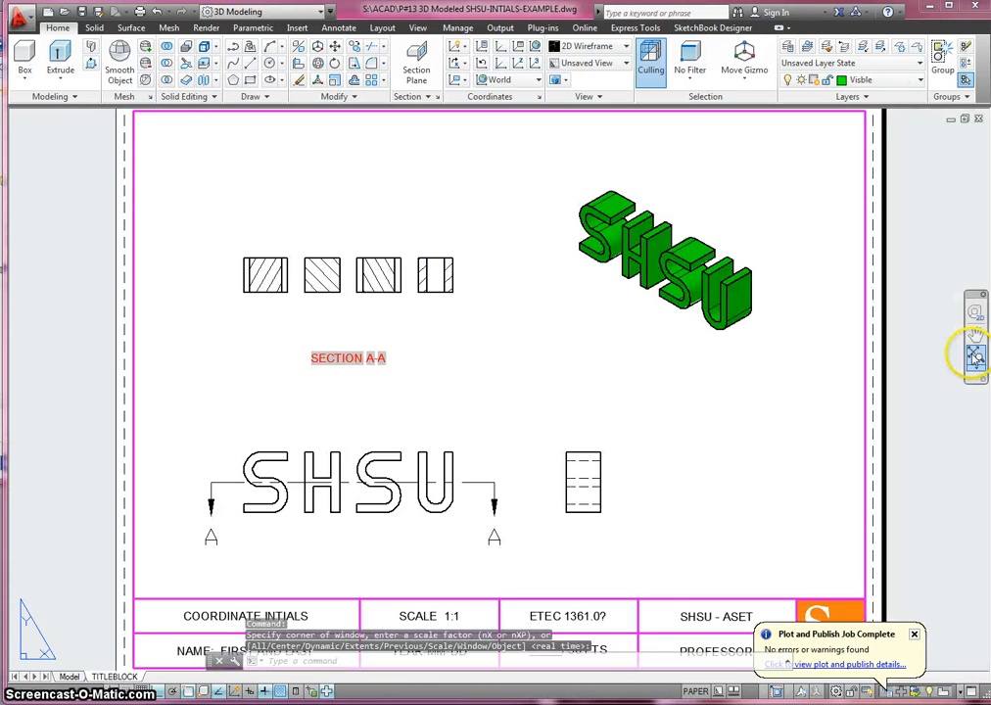
left_click(969, 353)
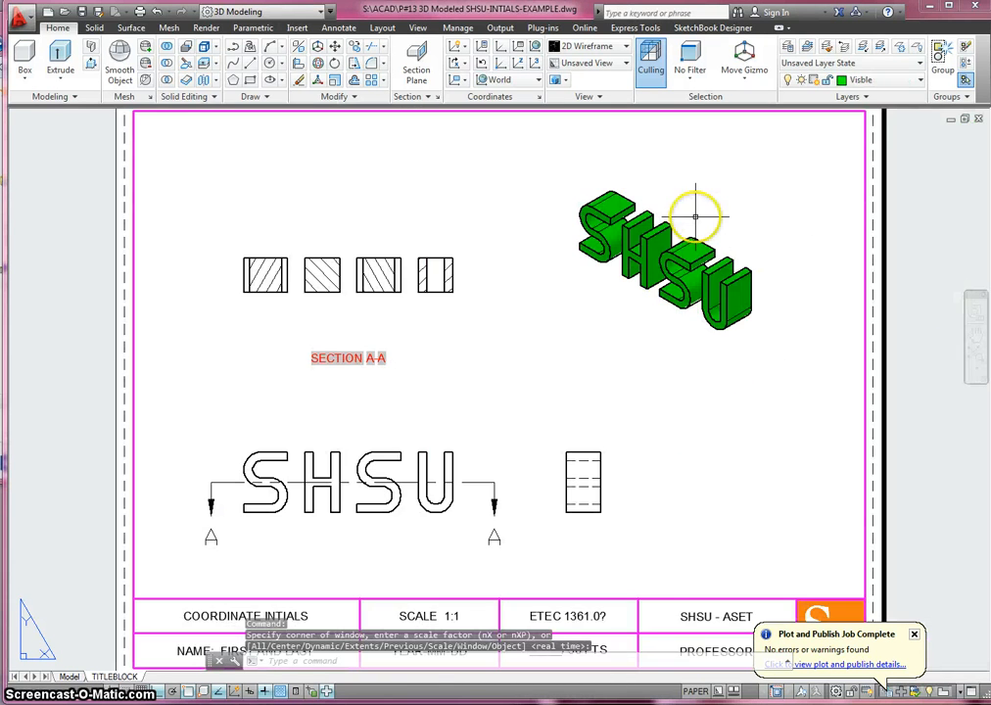
Make the Dimension layer the current layer
left_click(922, 82)
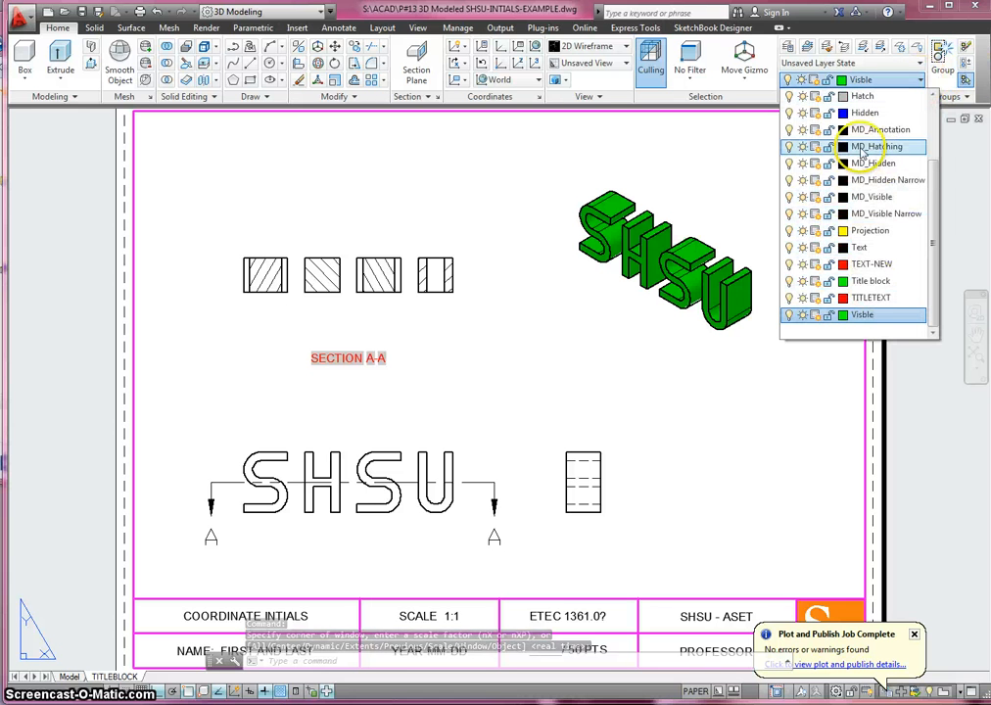
scroll(862, 147, "up", 1)
left_click(862, 131)
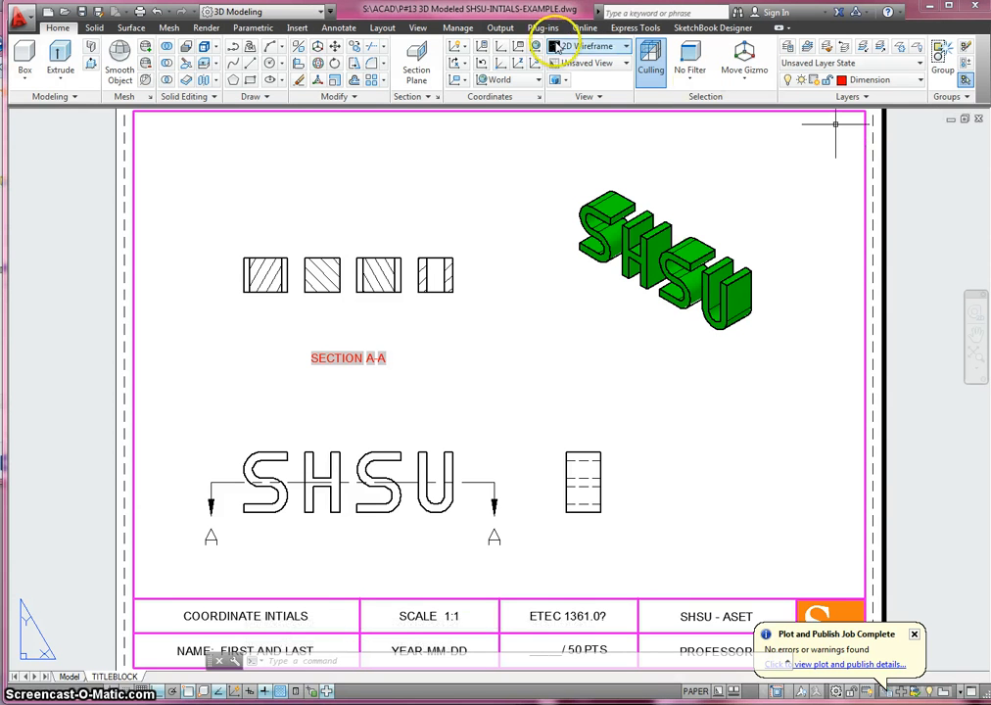
Switch the workspace from 3D Modeling to Drafting & Annotation
left_click(339, 28)
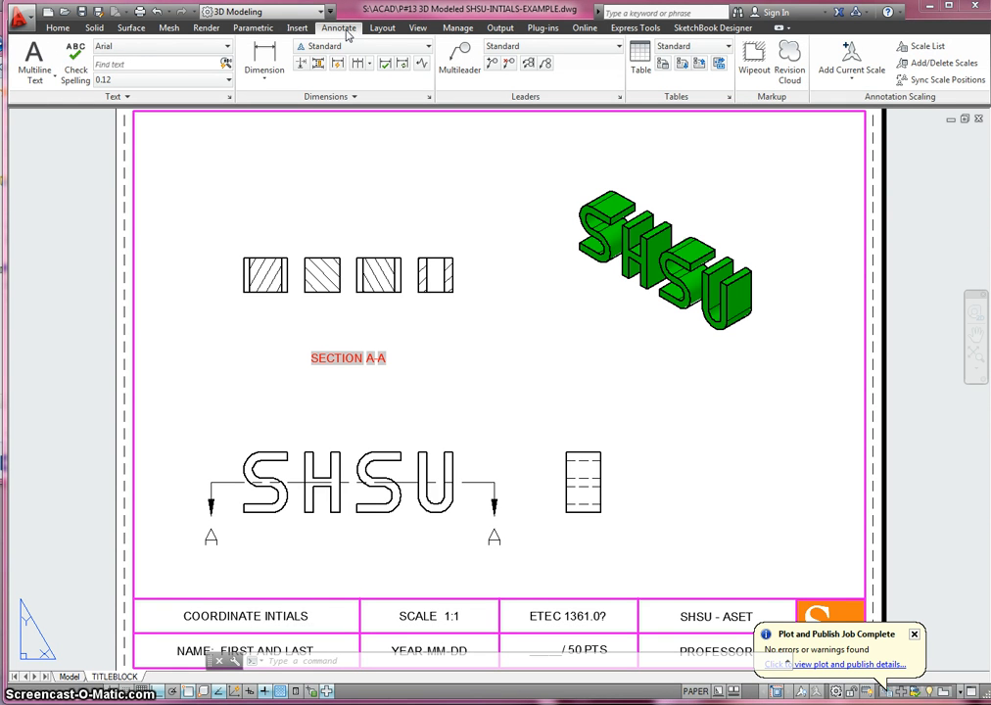
left_click(65, 33)
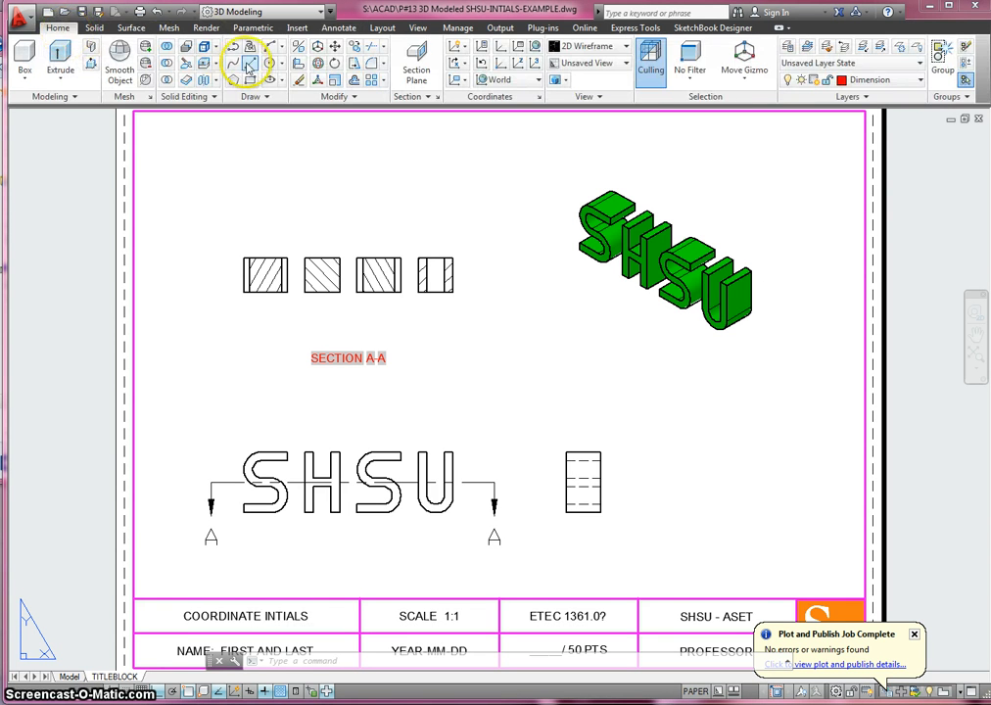
left_click(299, 11)
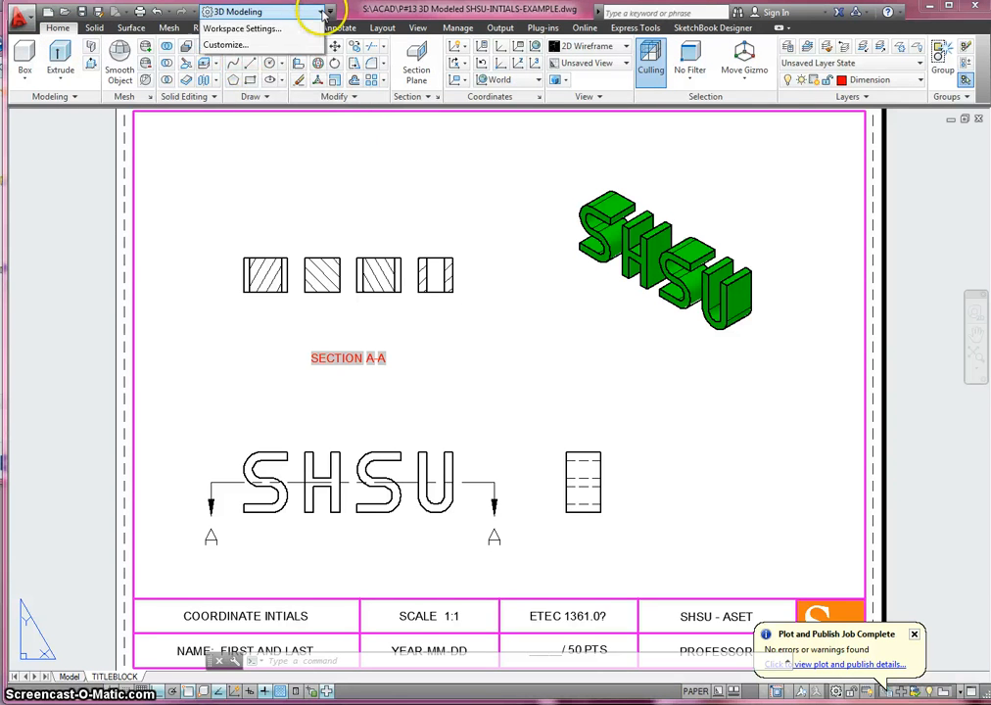
left_click(299, 29)
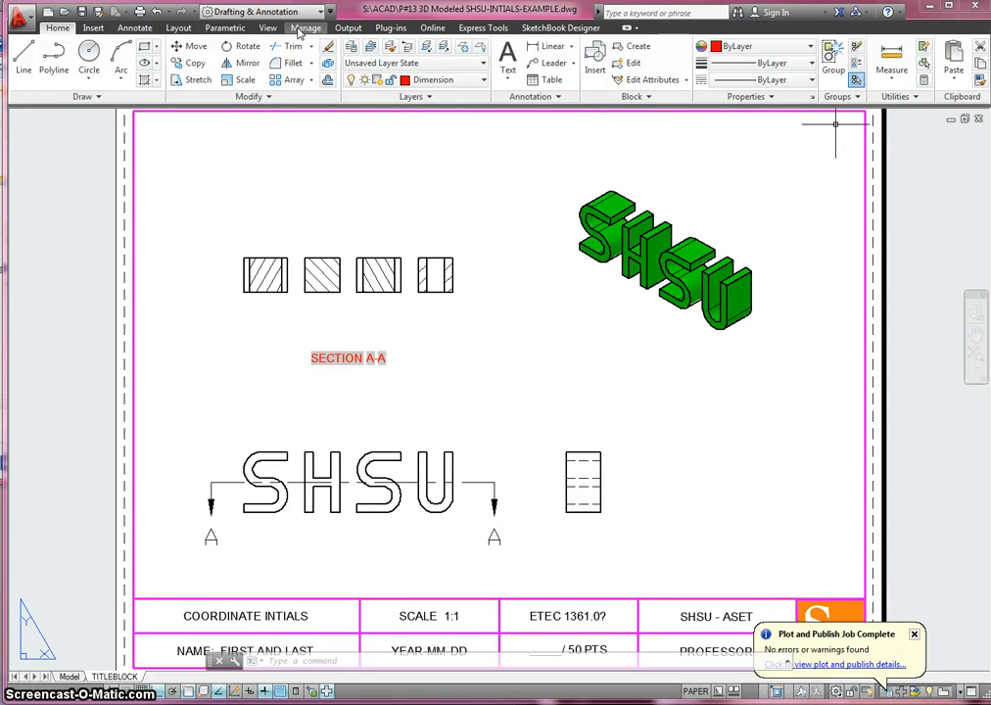
left_click(293, 17)
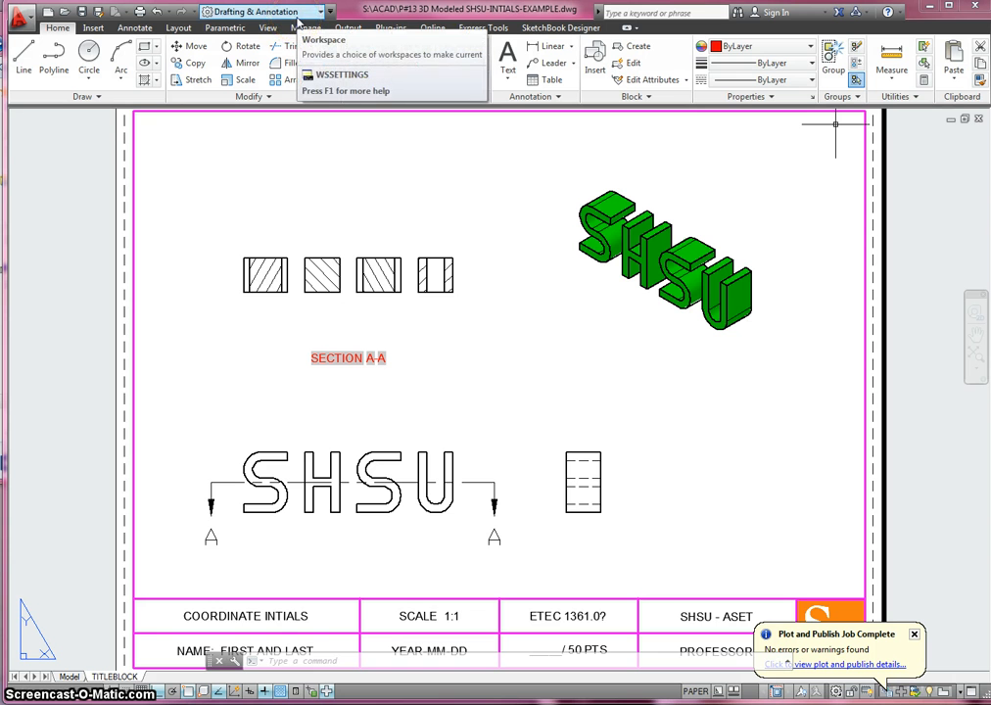